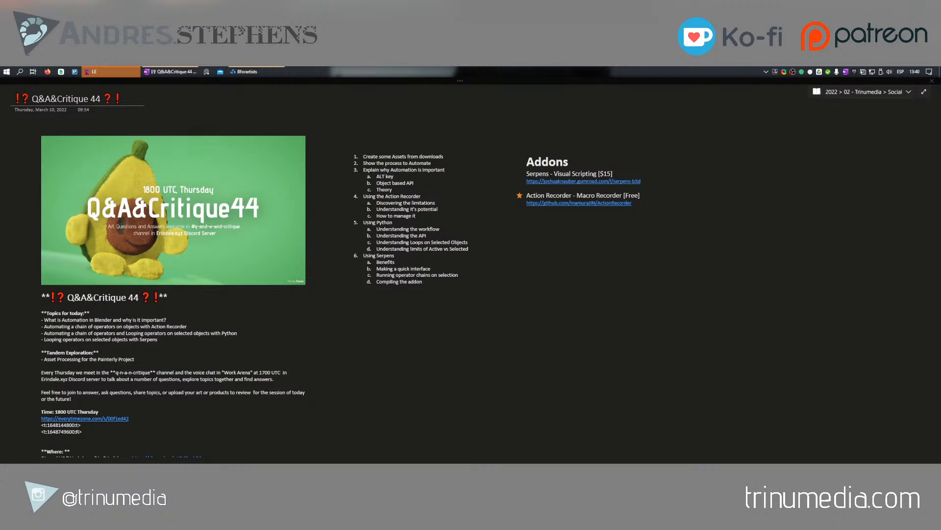
ctrl+scroll(99, 189, up, 5)
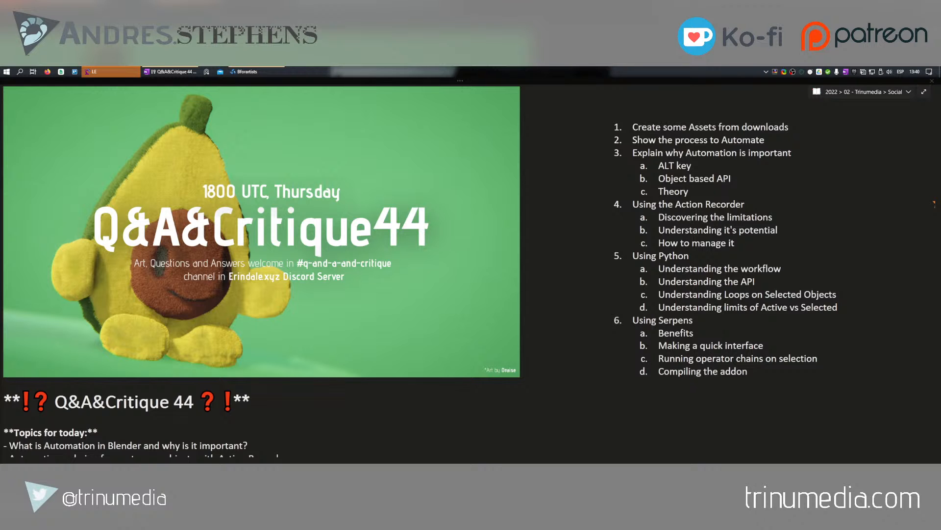
drag(934, 204, 490, 68)
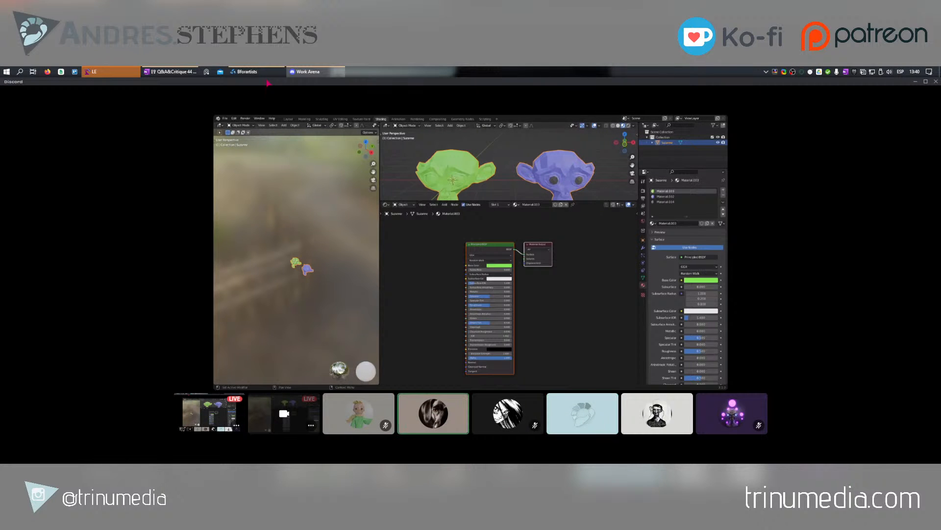
drag(271, 82, 0, 221)
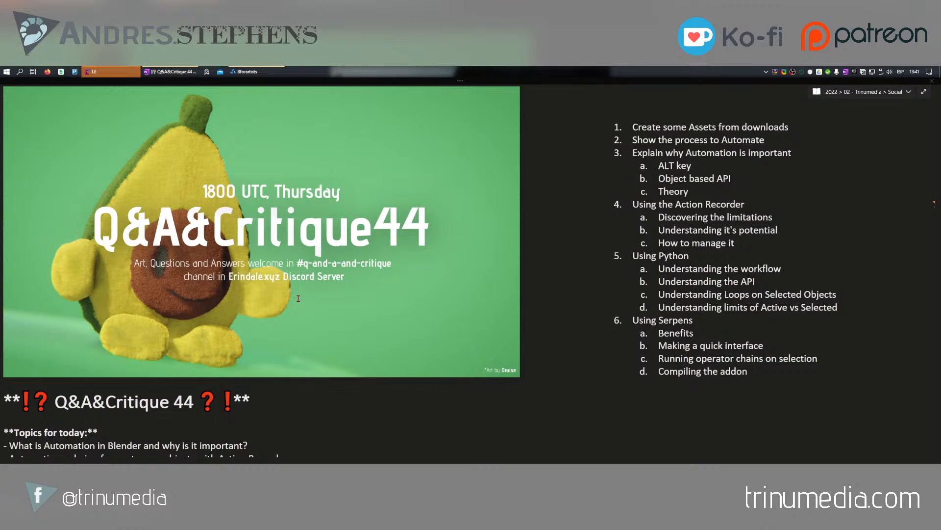
Step: Switch to Bforartists, dismiss the splash screen, and show the Action Recorder add-on's local and global actions
click(240, 69)
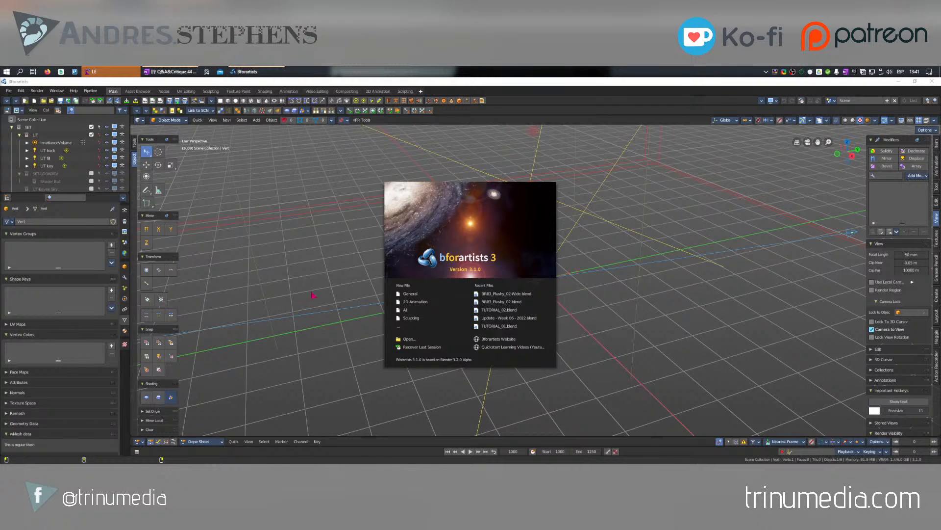
click(322, 267)
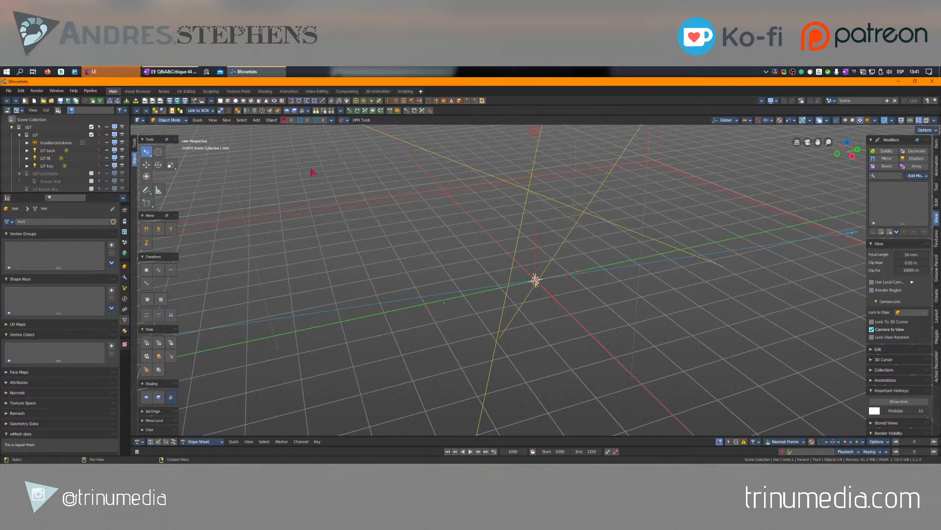
click(937, 367)
scroll(902, 314, down, 6)
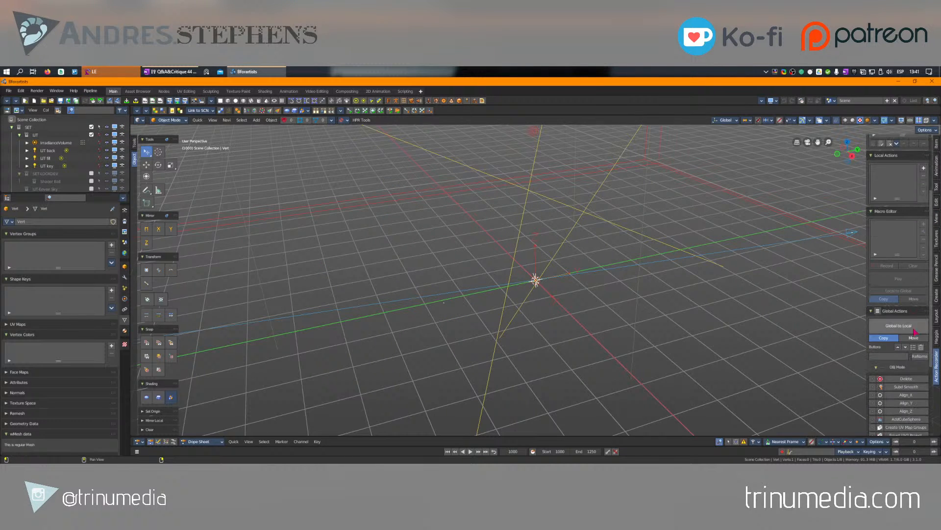
scroll(65, 169, down, 5)
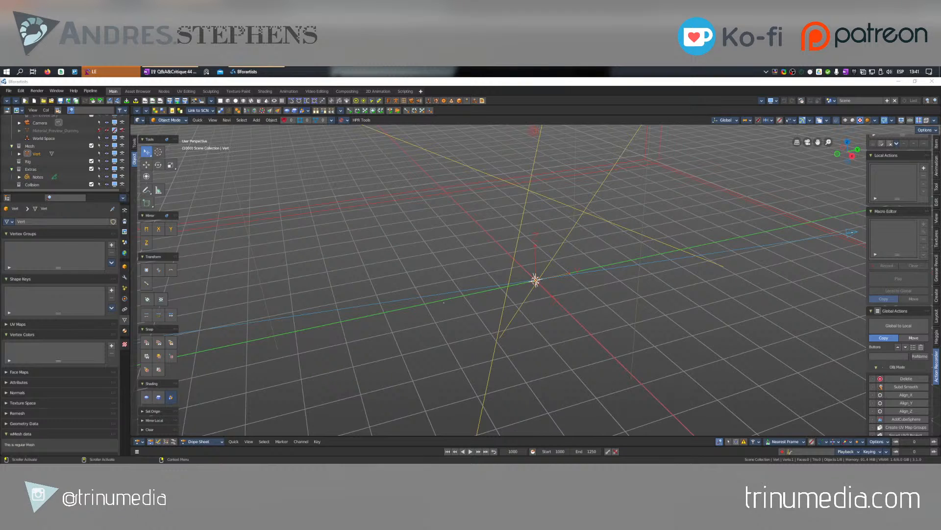
Step: Enable the Import Common2 icon group in the file toolbar
click(119, 101)
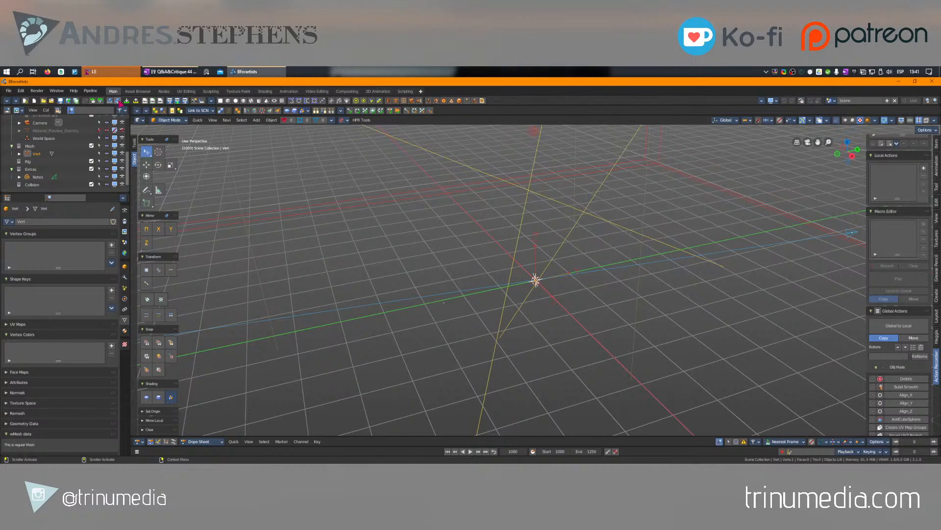
click(127, 101)
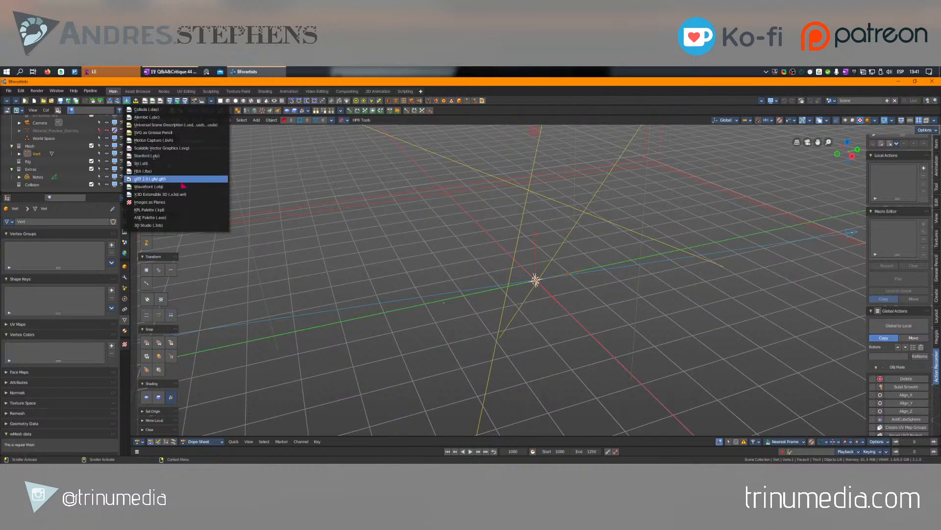
click(6, 100)
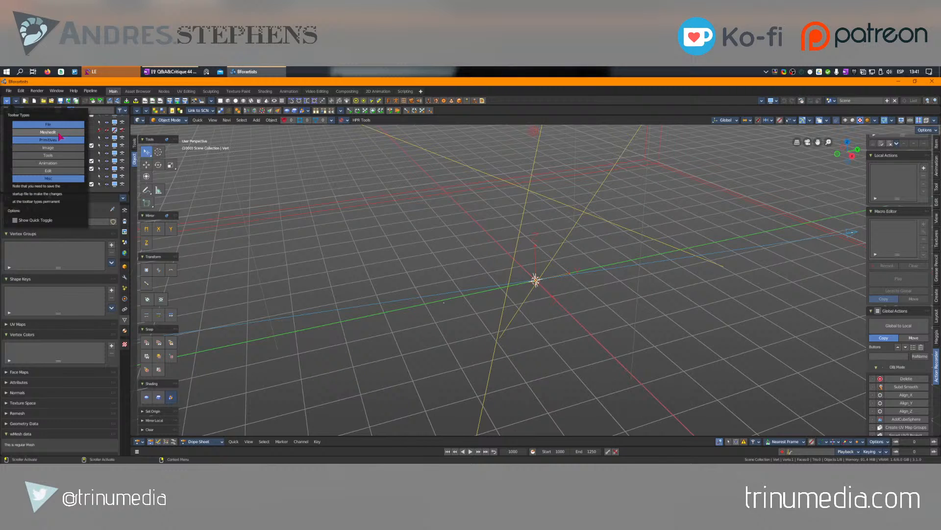
click(16, 101)
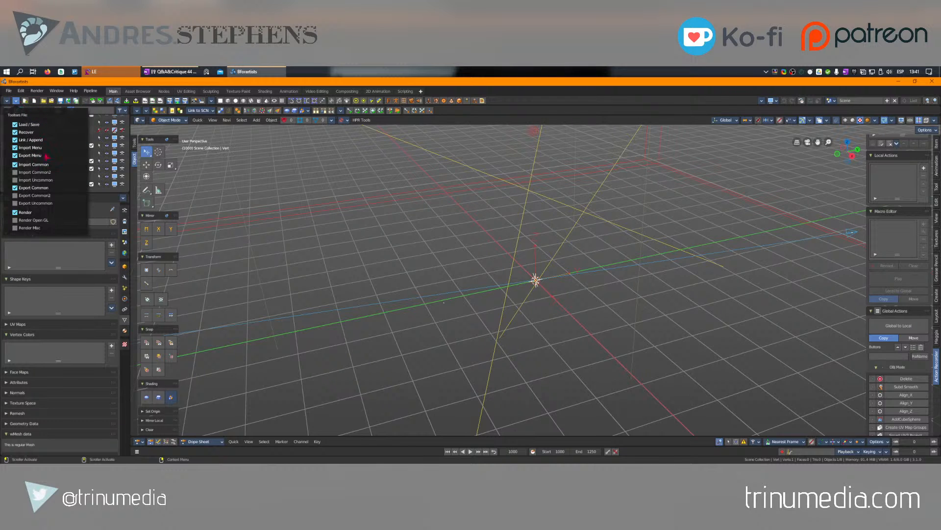
click(49, 172)
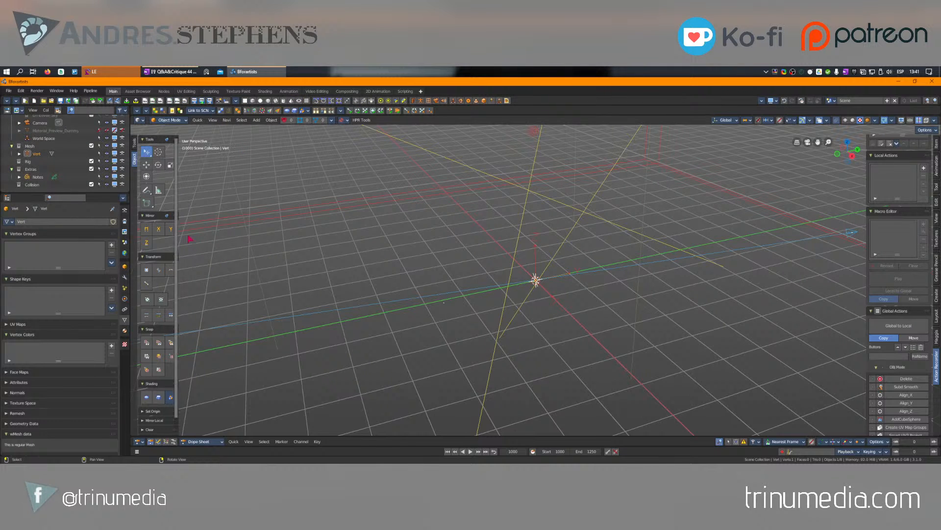
Step: Add an icosphere and a UV sphere at the scene origin, and move the UV sphere beside the icosphere
click(275, 102)
click(268, 101)
key(w)
drag(547, 271, 457, 288)
scroll(523, 281, up, 3)
Step: Rename the icosphere's material as Material 1 and set its base color to red
click(522, 280)
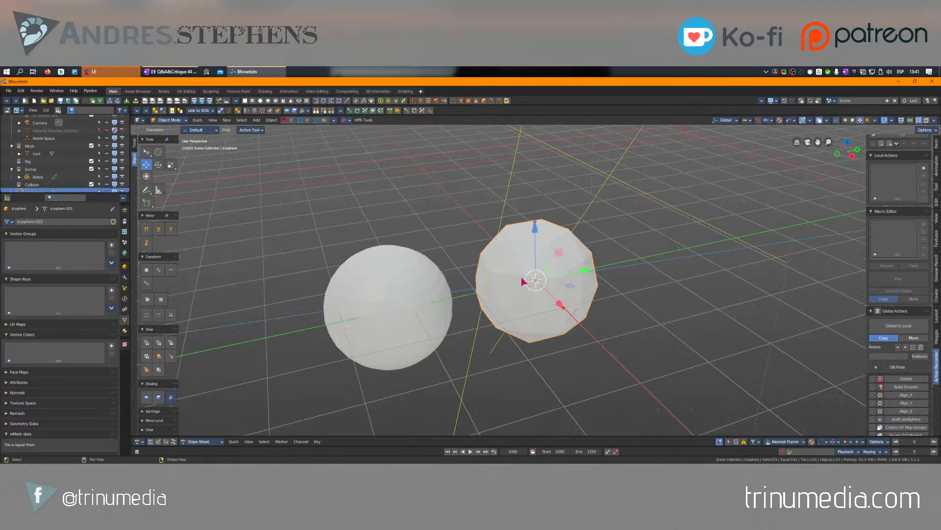
click(125, 331)
click(45, 253)
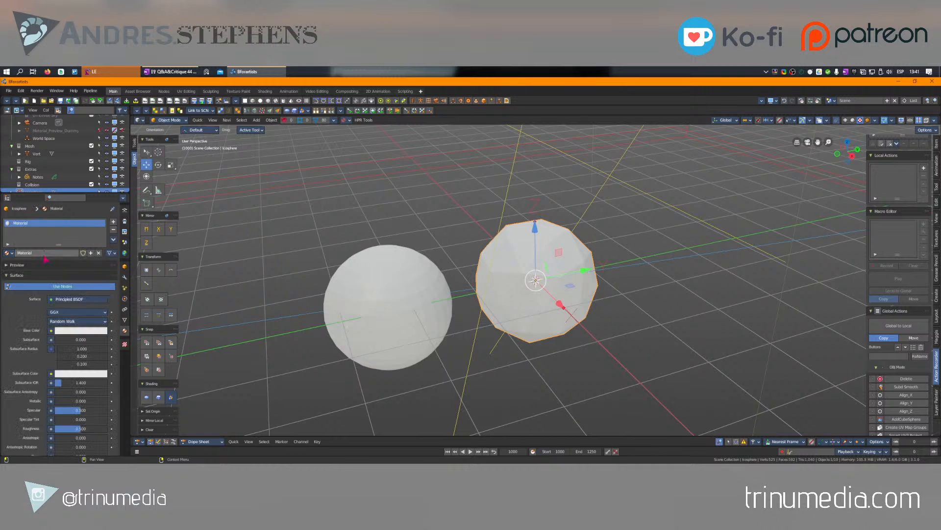
click(44, 254)
text(Material)
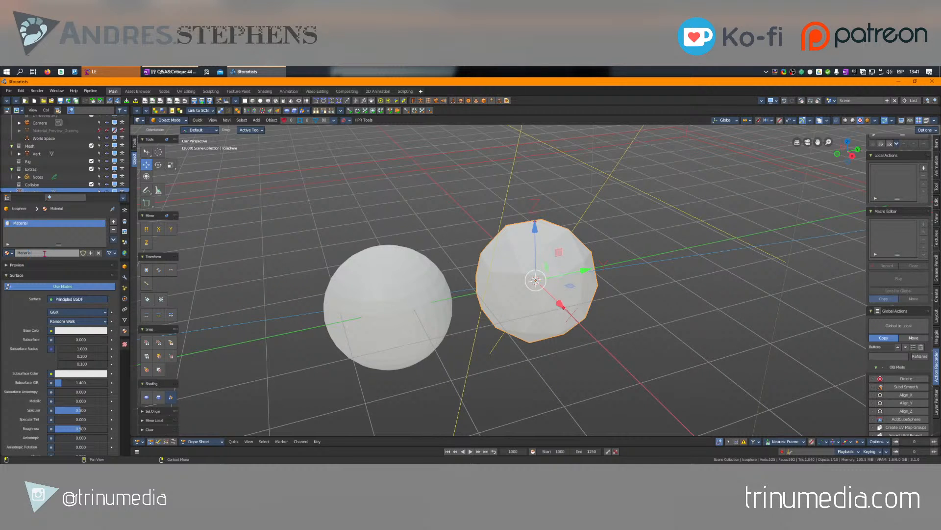
text( 1)
key(Return)
click(74, 330)
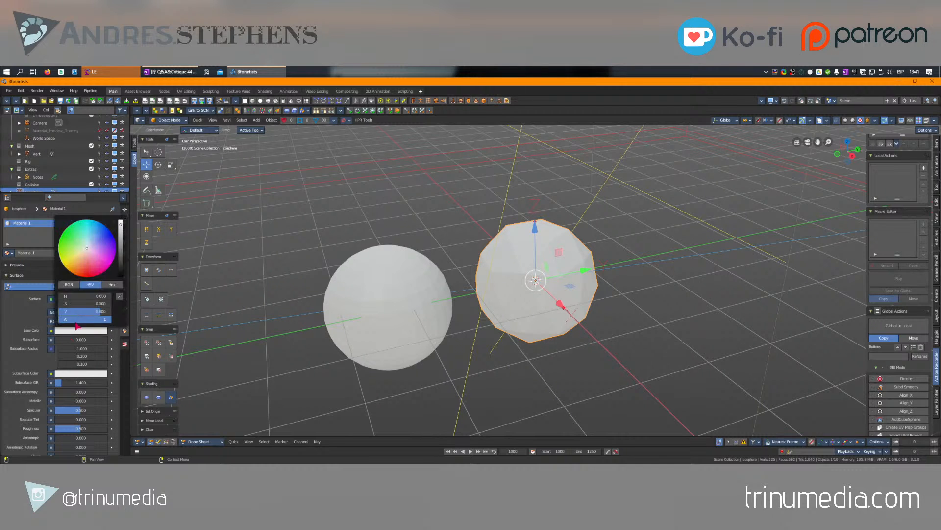
click(89, 272)
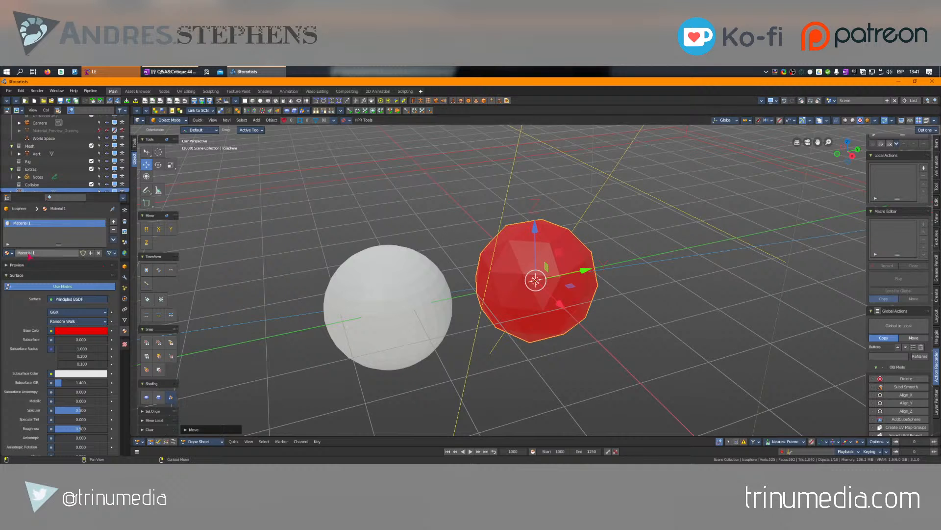
Step: Rename the UV sphere's material as Material B and set its base color to green
click(454, 328)
click(27, 253)
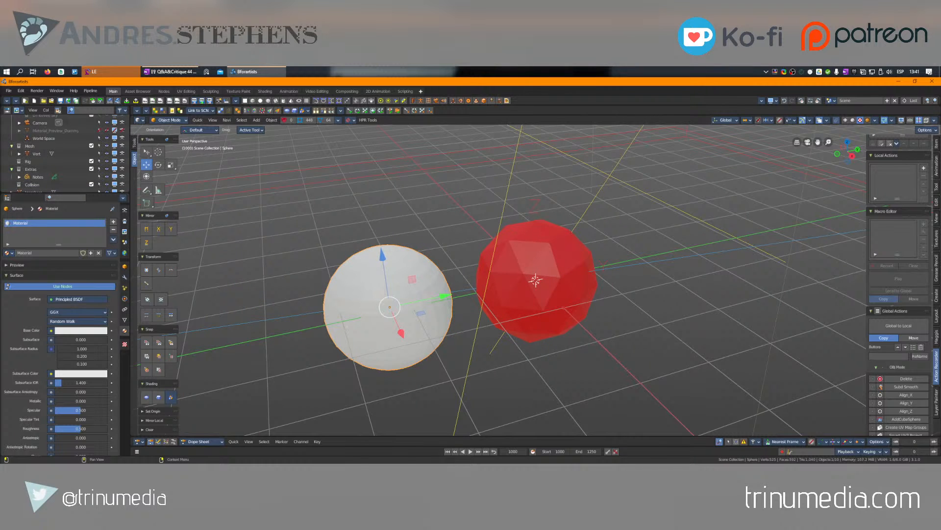
double_click(39, 252)
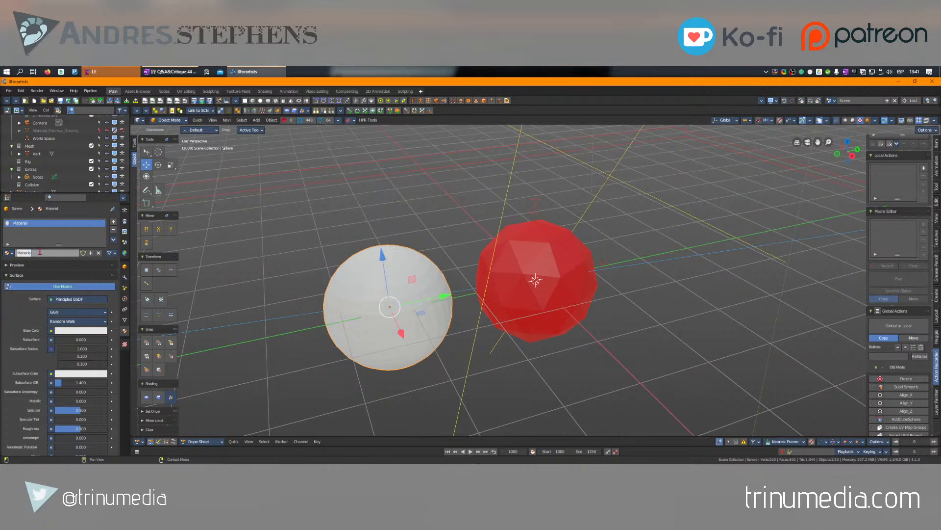
text(Material B)
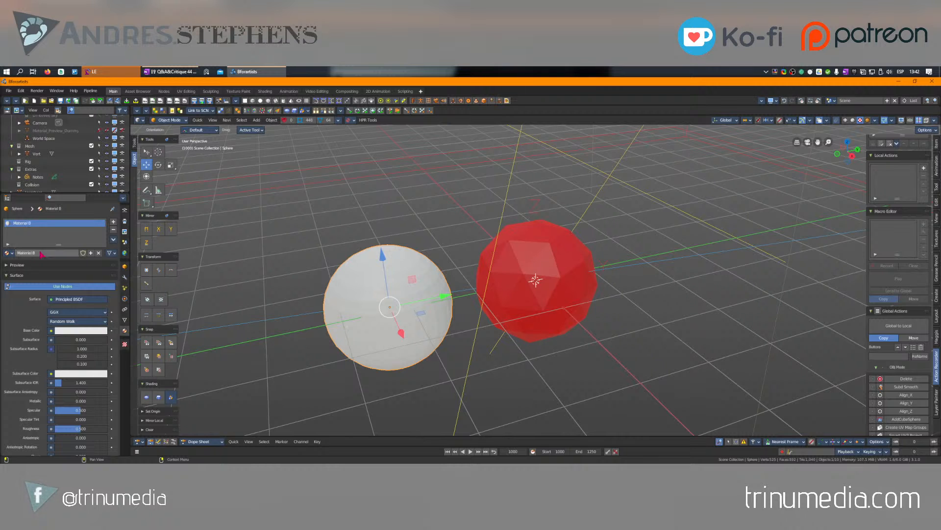
key(Return)
click(74, 332)
click(79, 251)
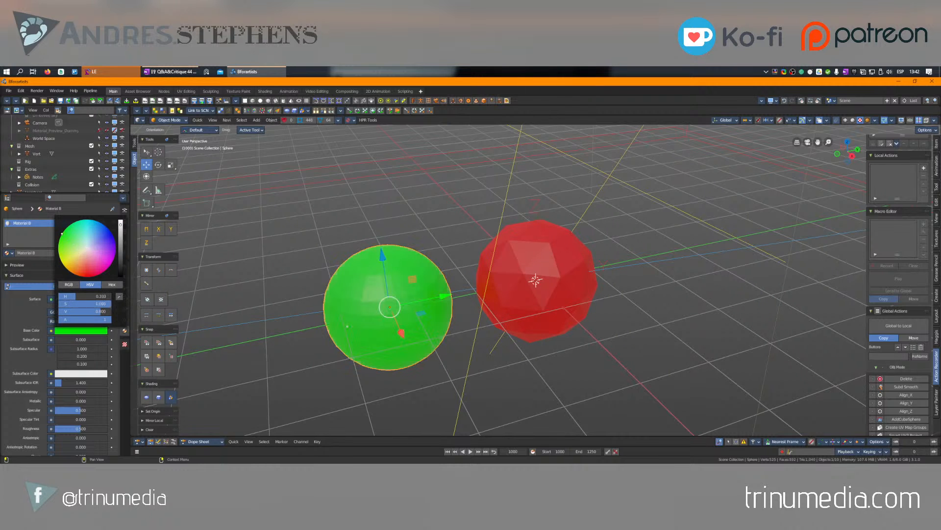
Step: Move the green sphere so that it overlaps the red icosphere
scroll(441, 283, up, 2)
middle_drag(490, 244, 534, 233)
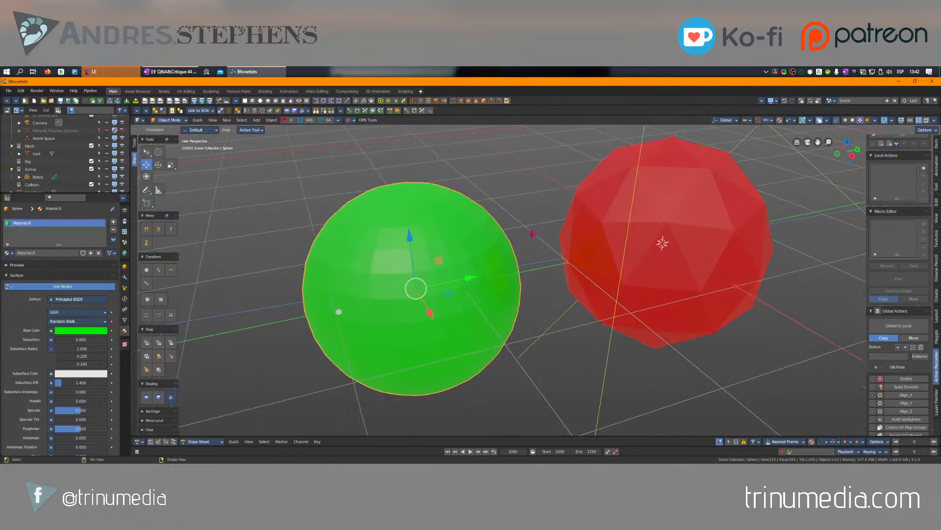
scroll(703, 269, up, 1)
click(703, 270)
click(461, 301)
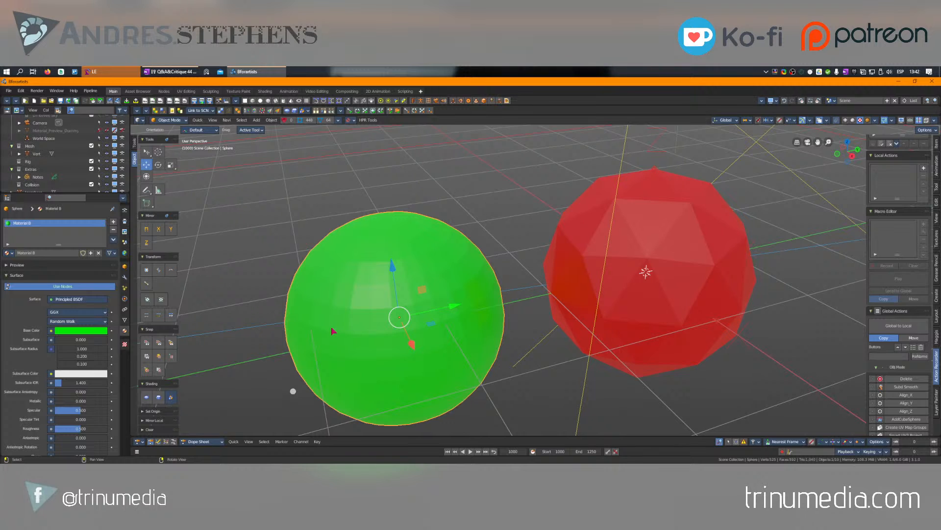
scroll(491, 316, down, 3)
middle_drag(491, 316, 447, 301)
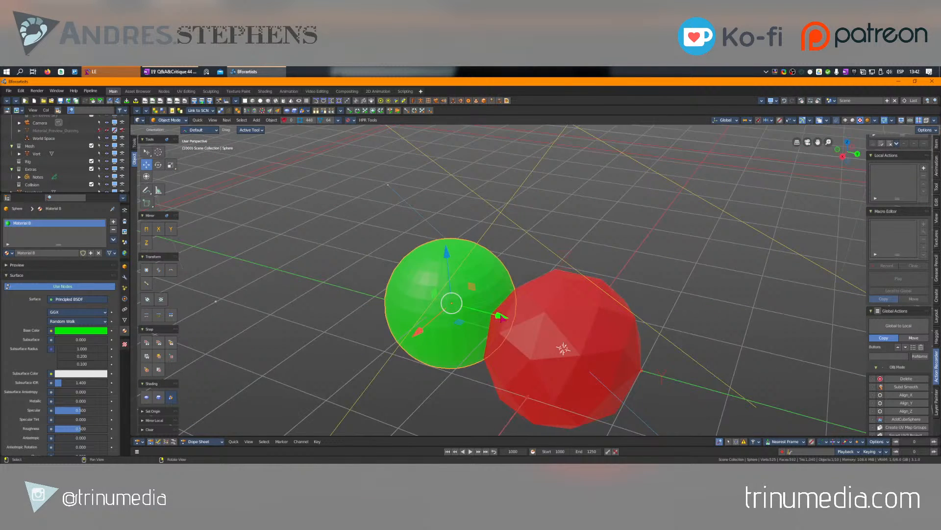
drag(448, 300, 504, 322)
middle_drag(503, 323, 638, 287)
scroll(490, 338, up, 3)
Step: Rename the green sphere's material as Material 2
click(639, 287)
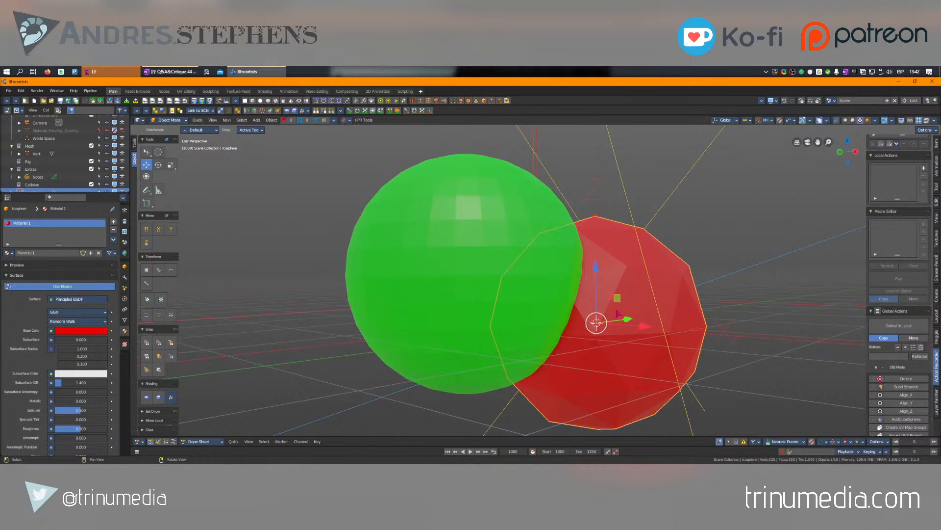
click(482, 249)
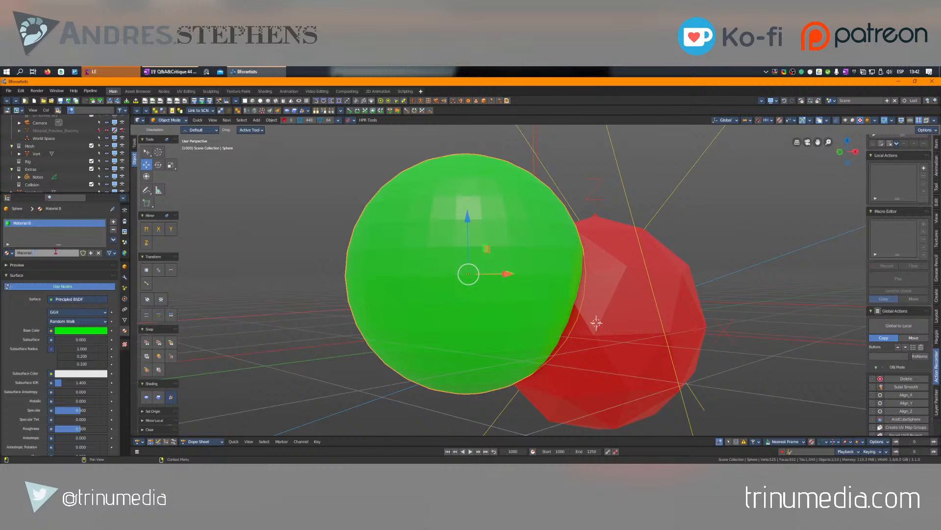
key(Return)
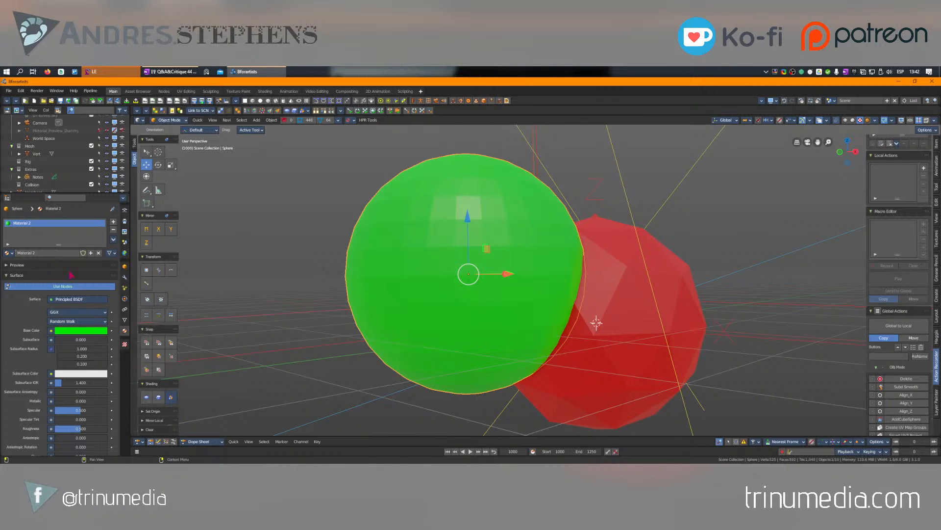
Step: Join the green sphere into the red icosphere and select the joined object's Material 2 slot
click(635, 254)
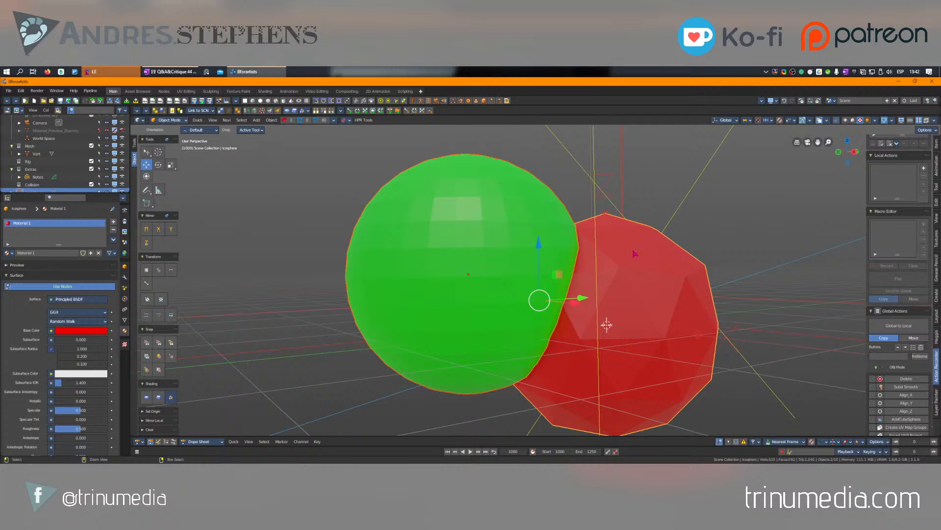
key(ctrl+j)
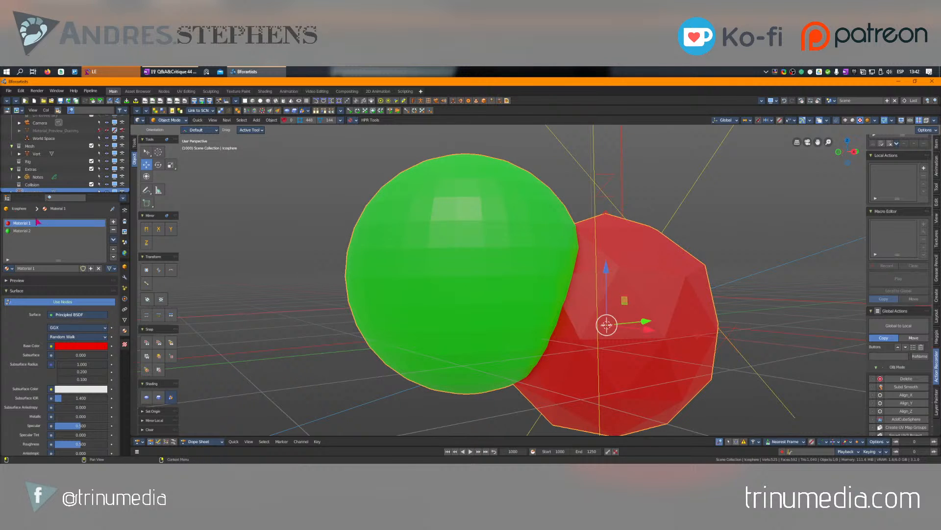
click(25, 231)
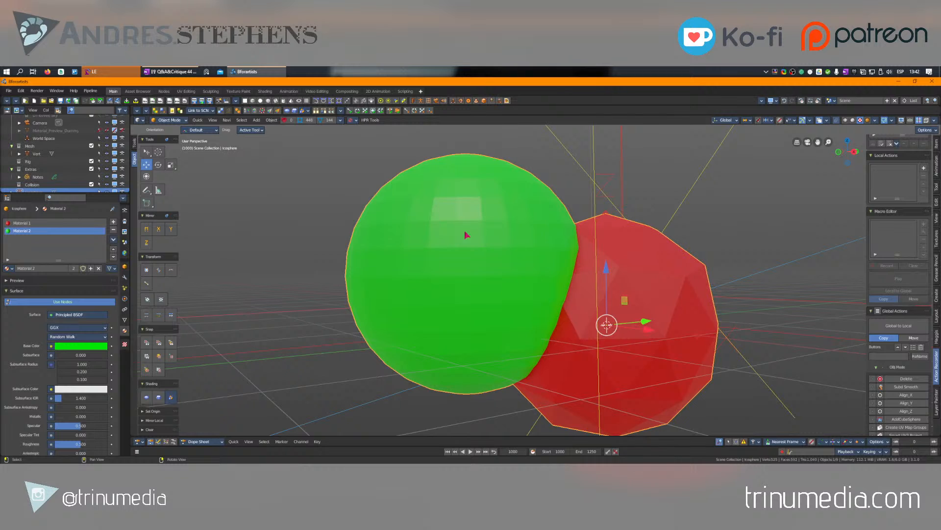
Step: Examine the joined object's mesh and its two material areas in Edit Mode and Object Mode
middle_drag(466, 235, 416, 244)
key(Tab)
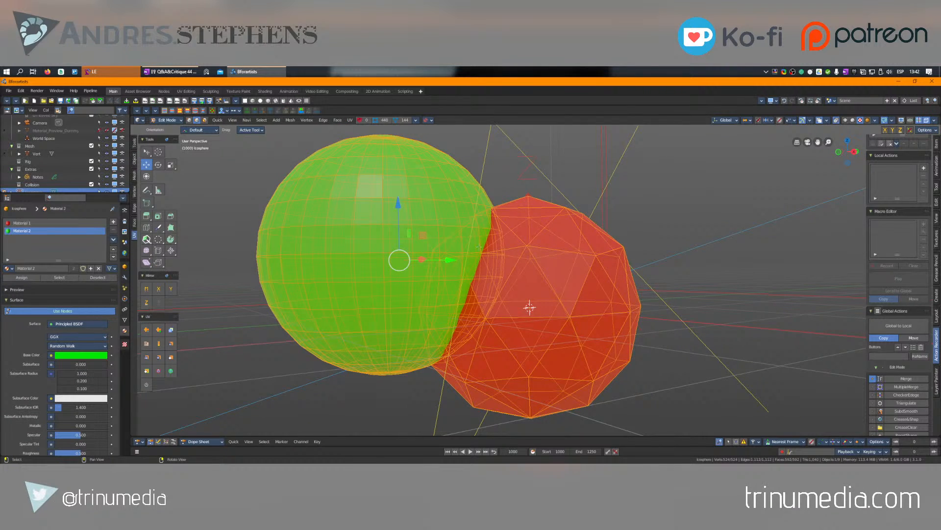
middle_drag(530, 308, 516, 294)
key(Tab)
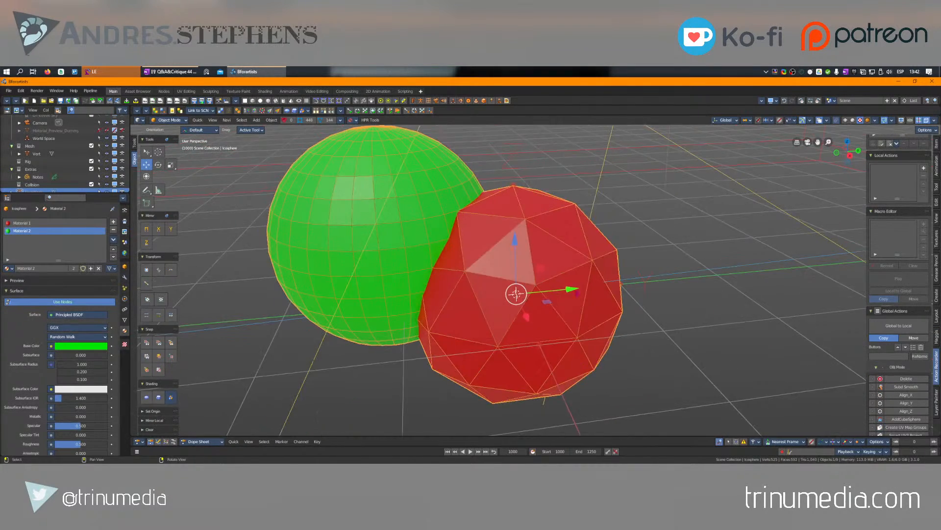
scroll(532, 282, down, 3)
right_drag(533, 281, 545, 282)
key(Tab)
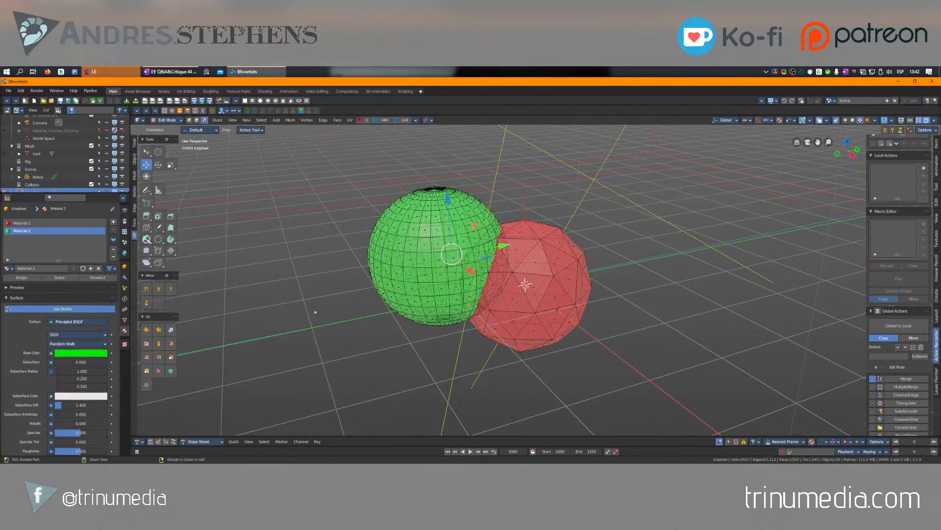
key(a)
key(Tab)
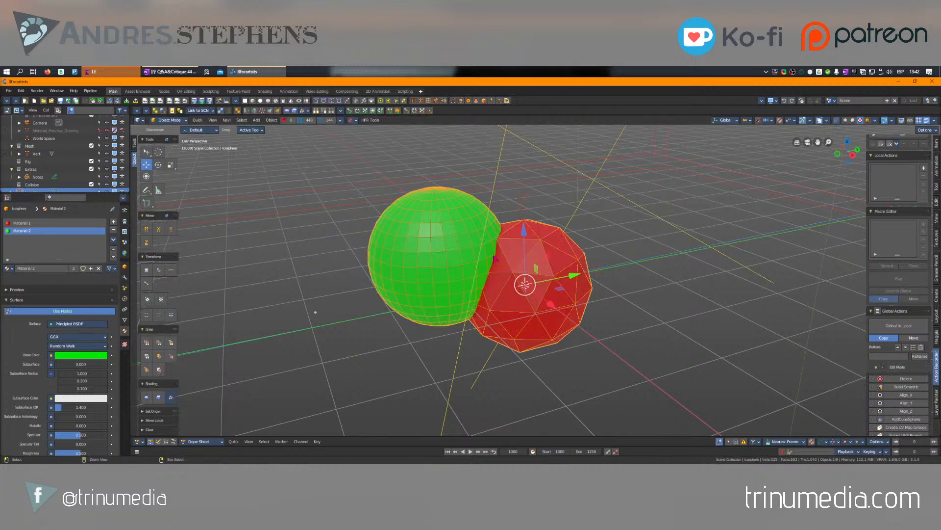
Step: Undo the join of the green sphere and the red icosphere
key(ctrl+z)
key(ctrl+z)
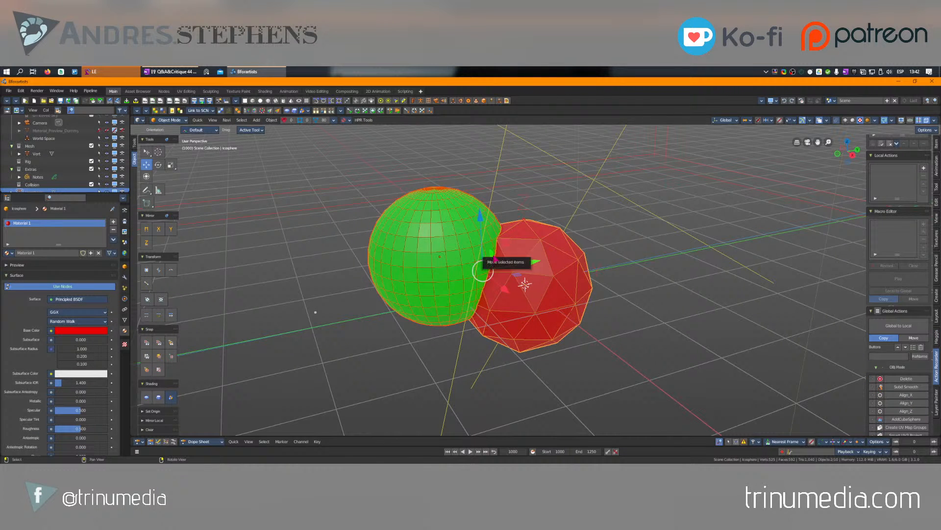
Step: Undo one more change and nudge the green sphere slightly beside the red icosphere
key(ctrl+z)
mouse_move(446, 256)
mouse_down()
mouse_move(315, 245)
mouse_move(445, 250)
mouse_up()
middle_drag(592, 271, 572, 244)
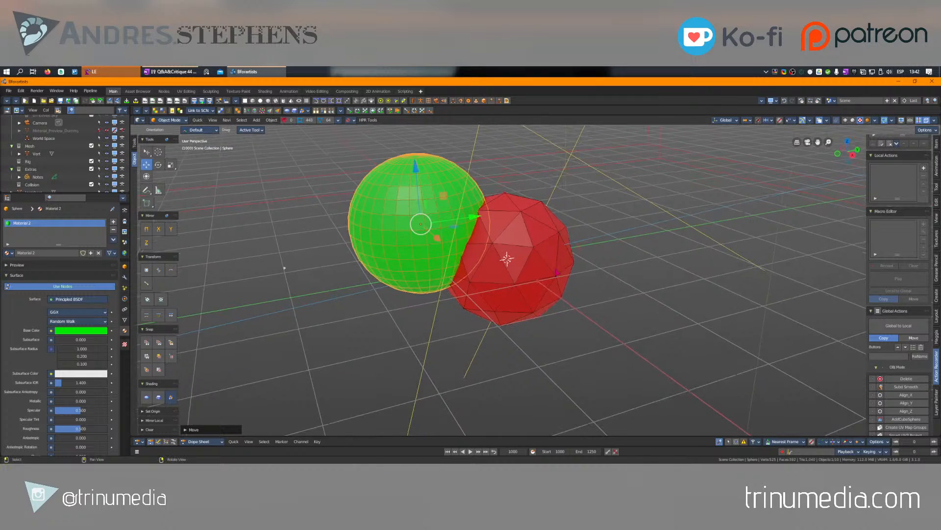
Step: Duplicate the green sphere and the red icosphere together and place the copies in front of the originals
click(549, 272)
click(466, 246)
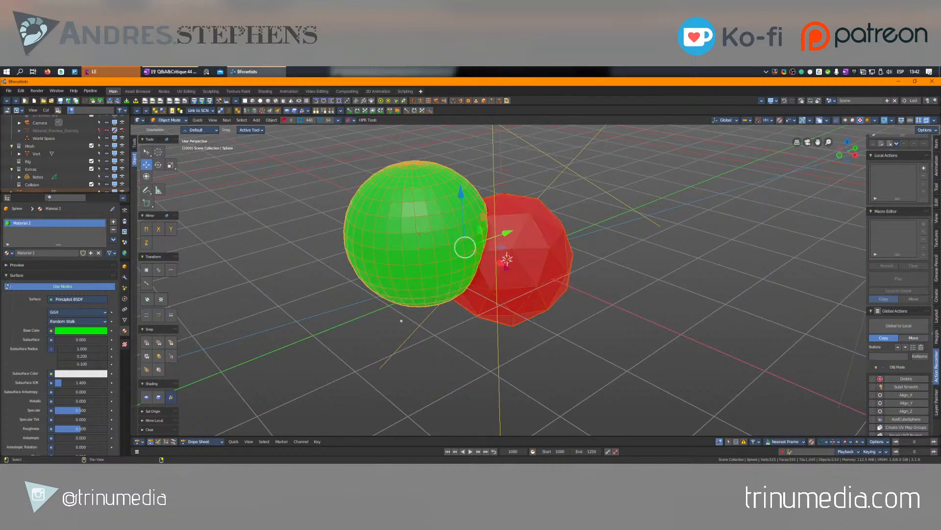
key(shift+d)
right_click(588, 263)
drag(465, 246, 765, 328)
middle_drag(785, 328, 606, 296)
key(Tab)
key(Tab)
Step: Add a second material slot to the copied red icosphere and give it the existing Material 2
click(552, 294)
click(114, 222)
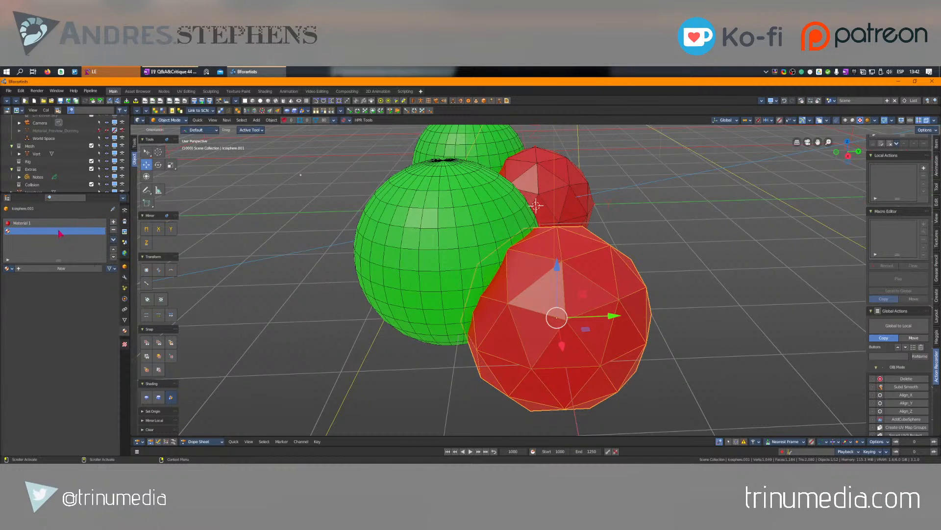
click(9, 269)
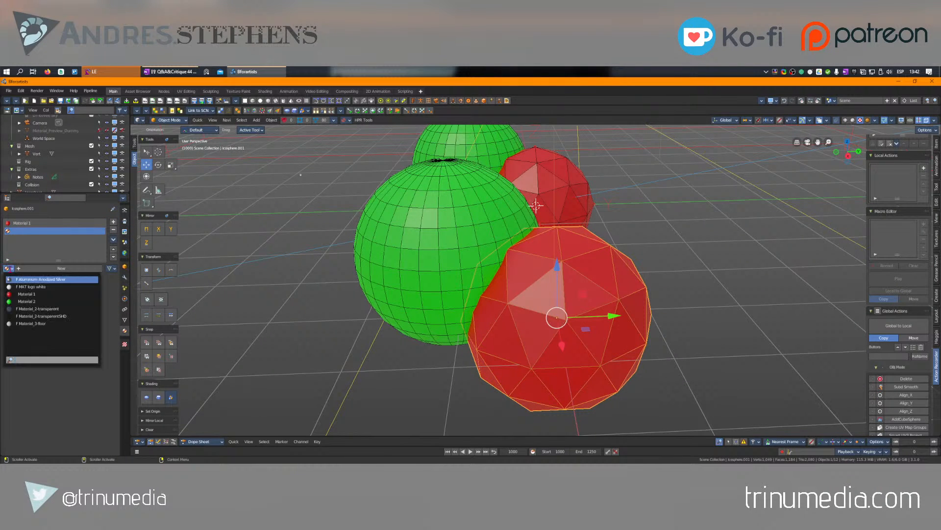
click(29, 302)
Step: Assign Material 2 to a pentagonal patch of faces on the front of the copied icosphere and return to Object Mode
key(Tab)
key(3)
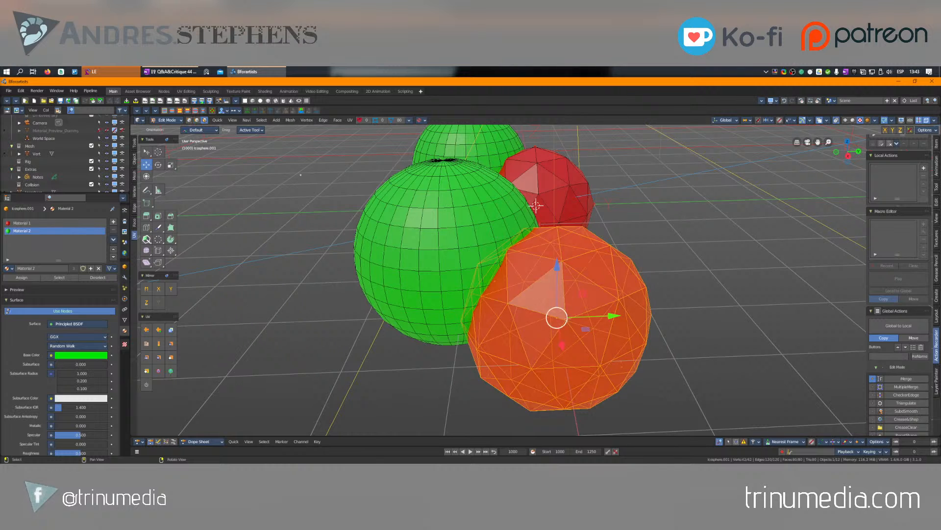
key(c)
key(alt+a)
right_drag(559, 316, 597, 307)
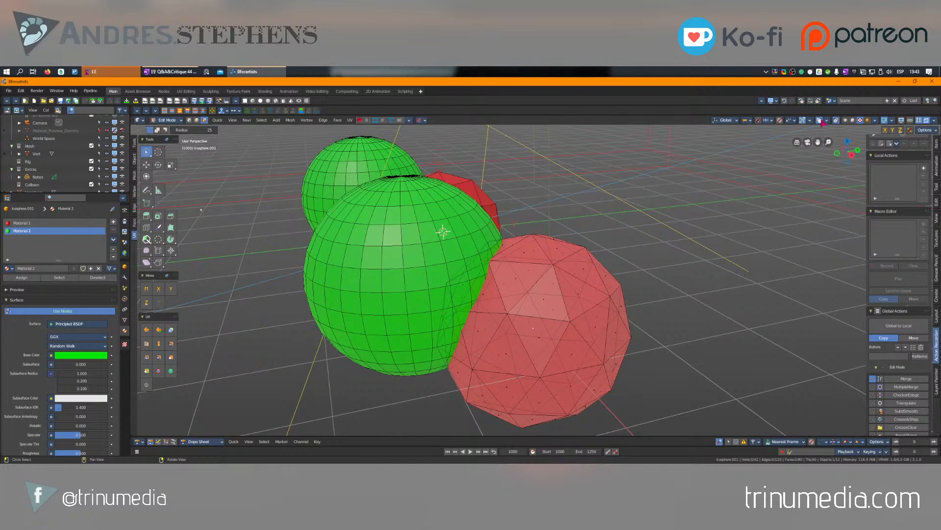
mouse_move(554, 377)
mouse_down()
mouse_move(580, 294)
mouse_move(578, 306)
mouse_up()
click(21, 278)
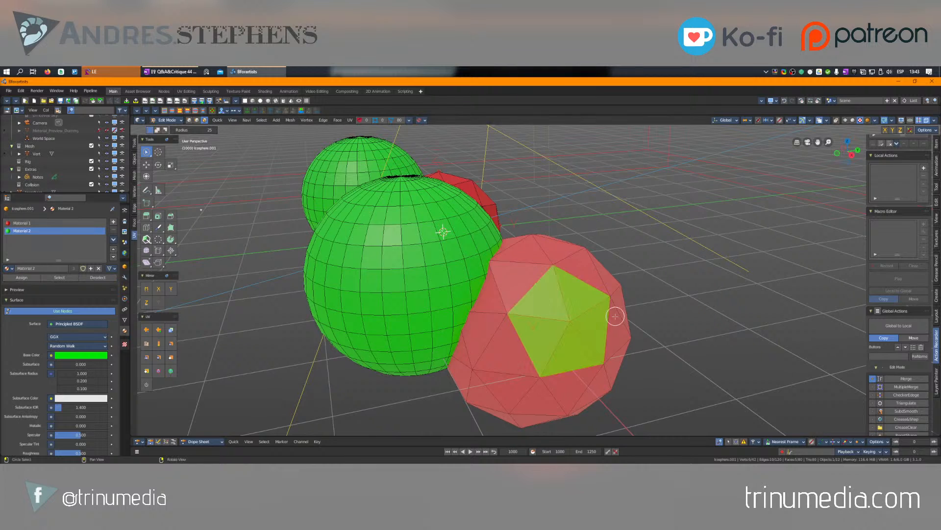
key(Tab)
middle_drag(588, 338, 592, 296)
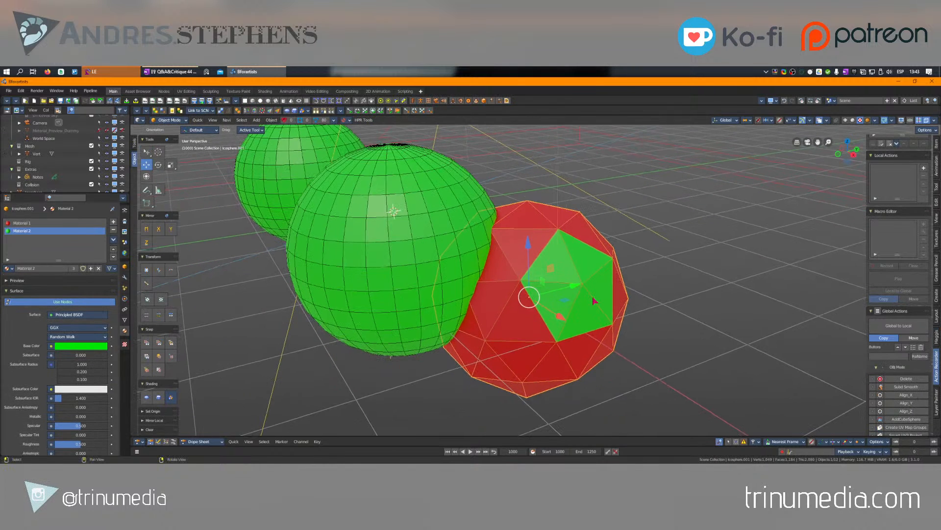
Step: Add a second material slot to the copied green sphere and give it the existing Material 1
click(425, 241)
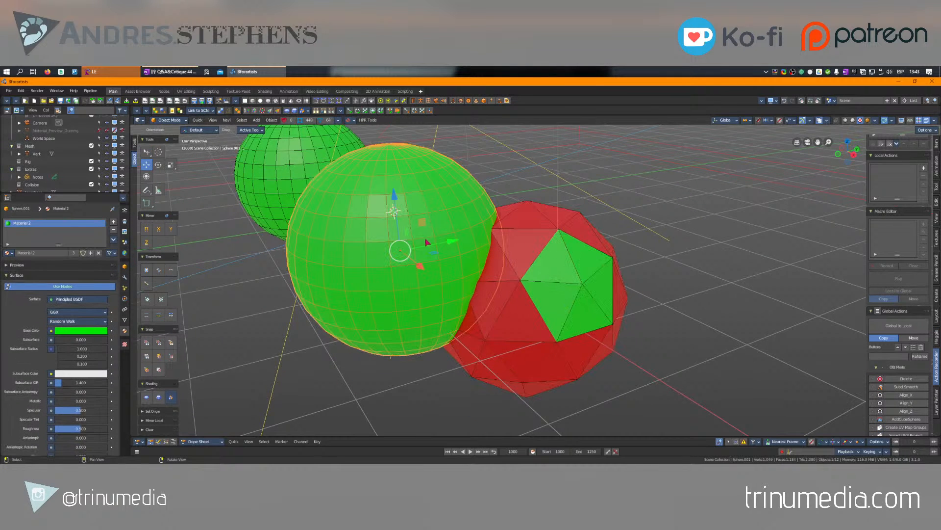
click(113, 222)
click(8, 268)
click(28, 296)
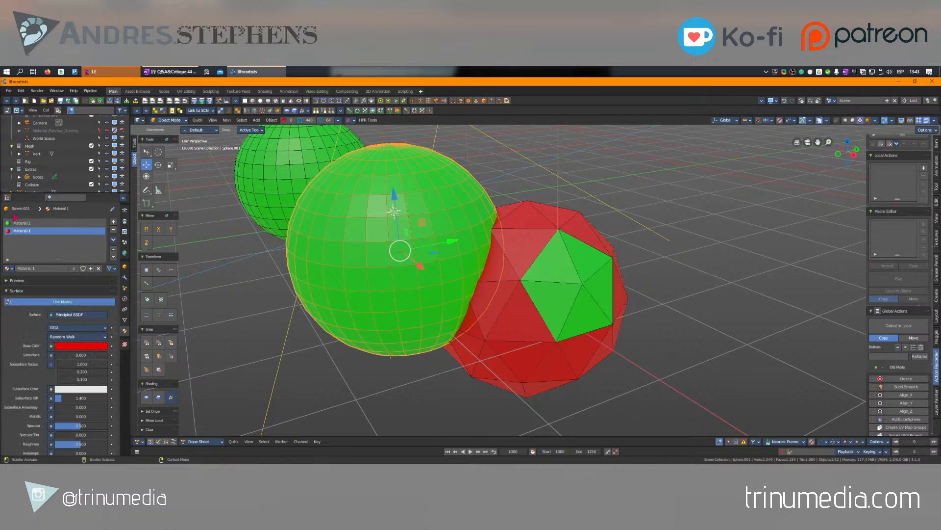
Step: Assign Material 1 to a rectangular patch of faces on the front of the copied green sphere and return to Object Mode
key(Tab)
key(c)
click(370, 260)
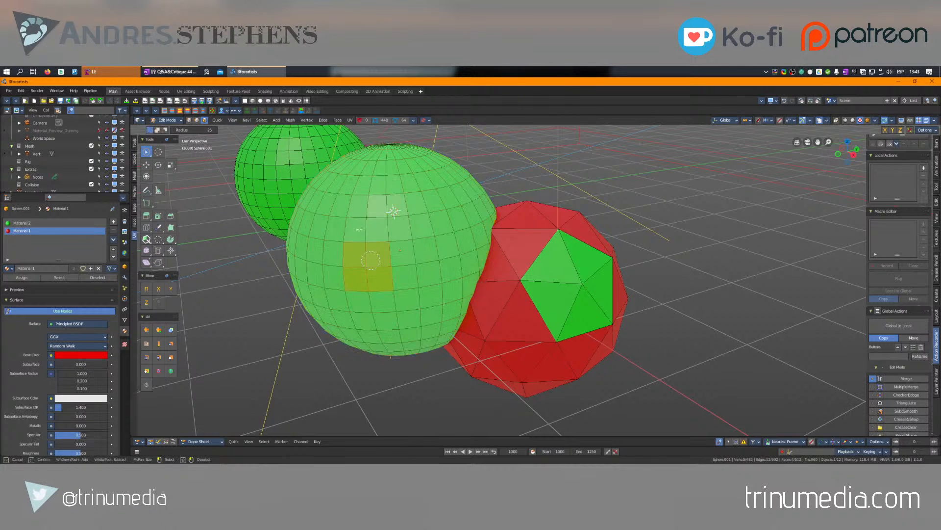
click(365, 239)
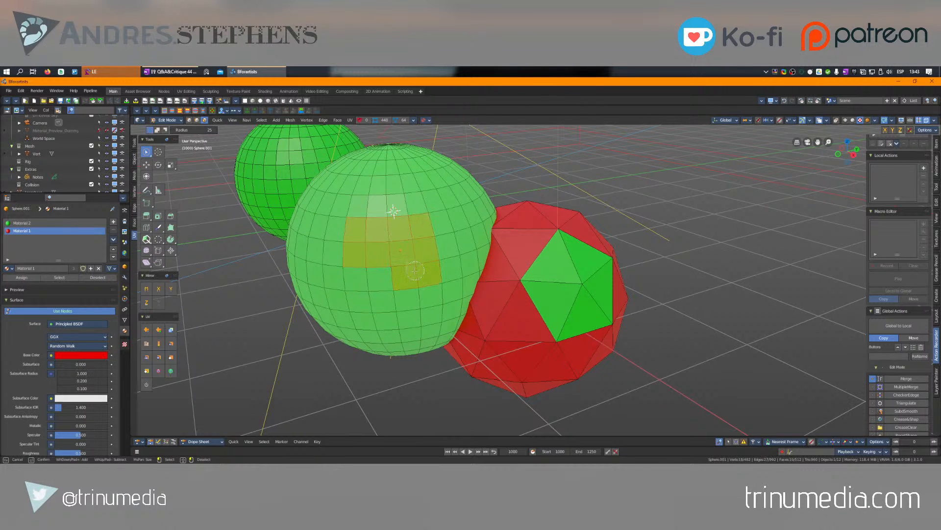
right_click(368, 265)
click(32, 277)
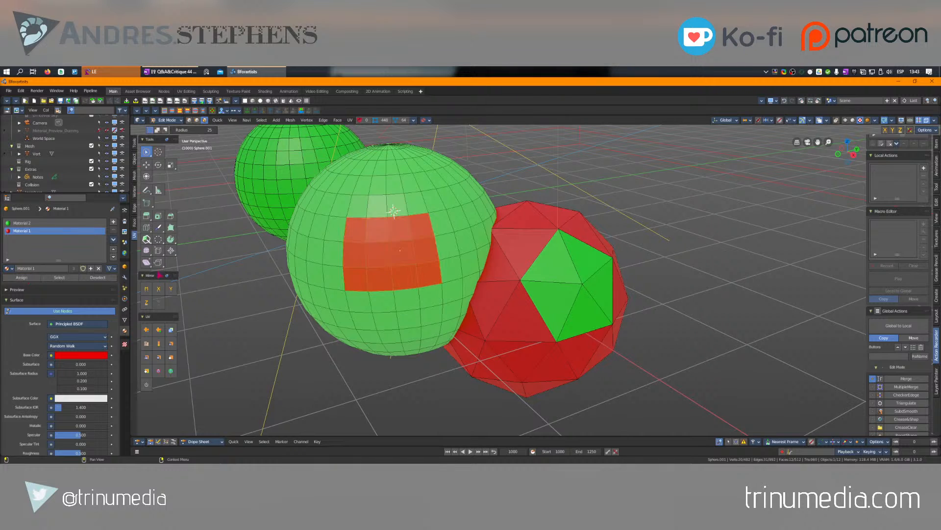
key(Tab)
scroll(453, 255, up, 2)
middle_drag(456, 260, 533, 304)
Step: Join the copied green sphere into the copied red icosphere
shift+click(608, 269)
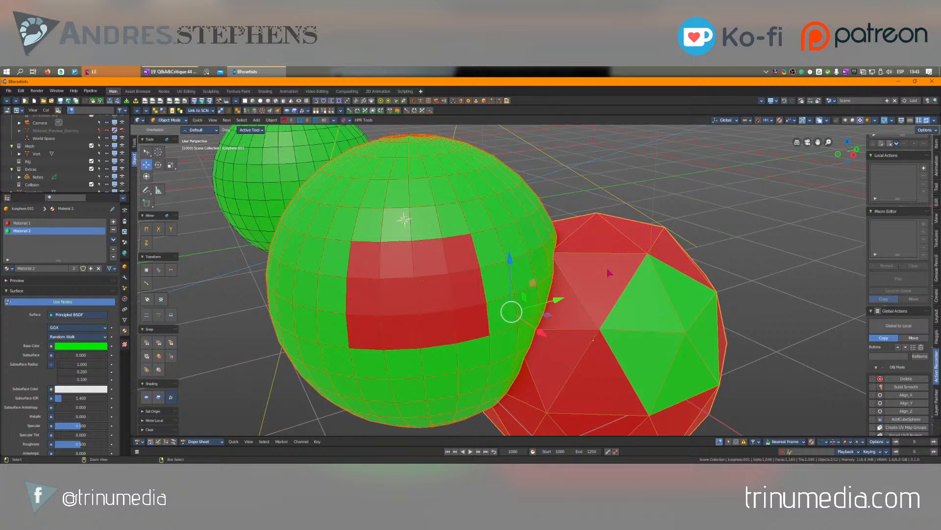
shift+click(609, 273)
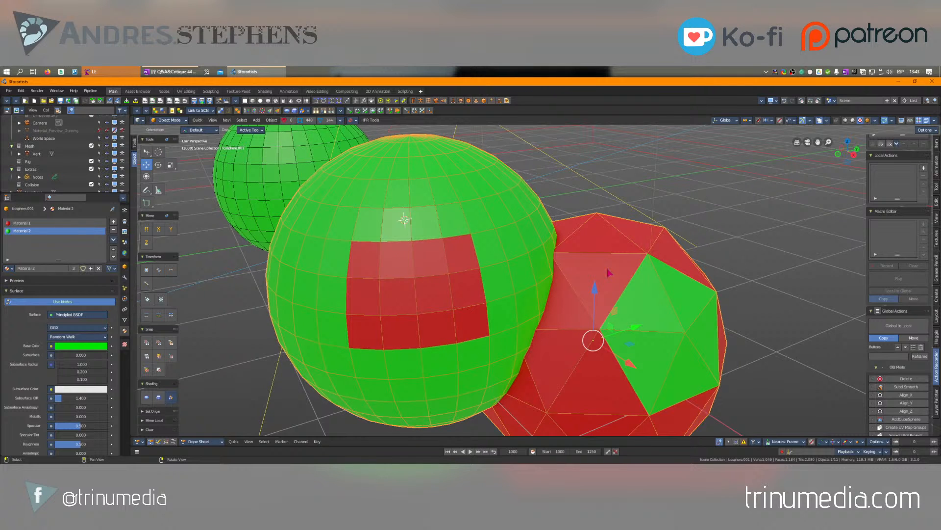
shift+middle_drag(501, 263, 455, 251)
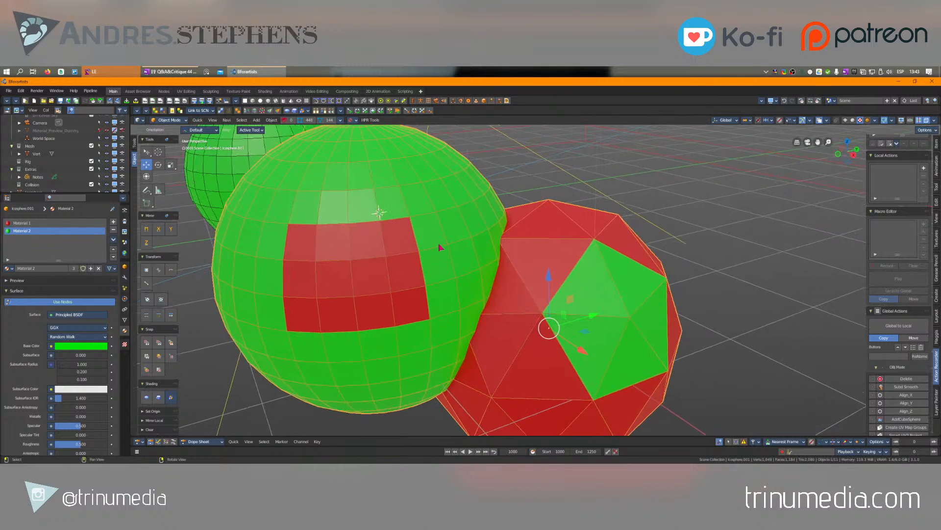
Step: In Edit Mode, select all faces of the joined object that use Material 2
key(Tab)
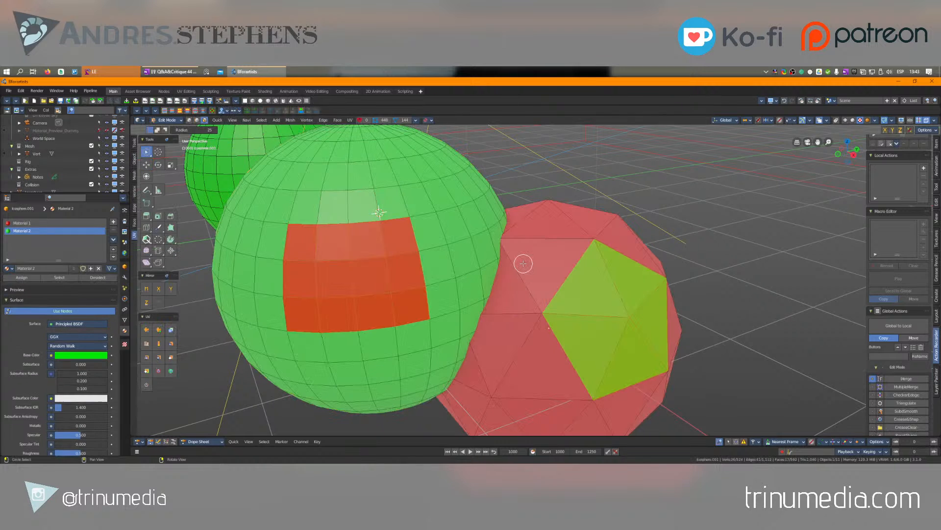
click(61, 277)
key(alt+a)
middle_drag(379, 212, 273, 265)
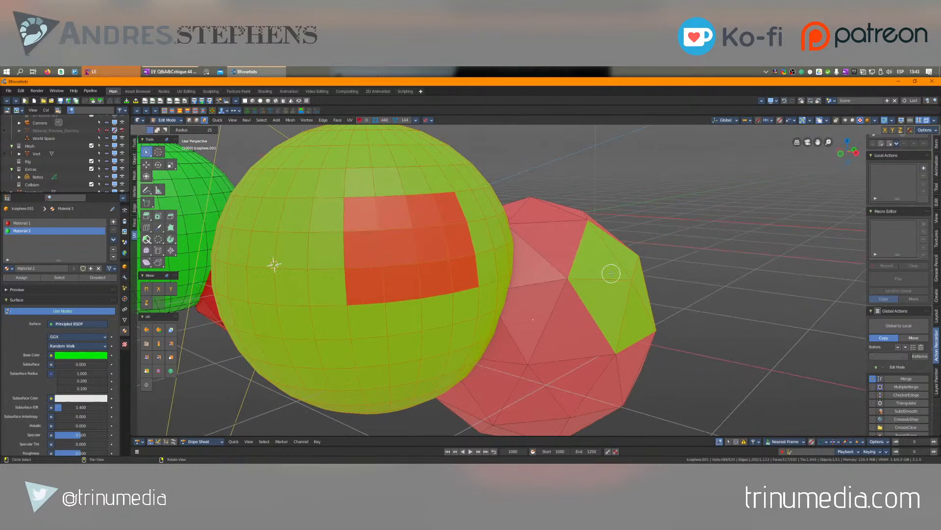
Step: Select only the joined object's faces that use Material 1
click(60, 223)
click(57, 277)
middle_drag(314, 265, 500, 298)
key(g)
click(486, 286)
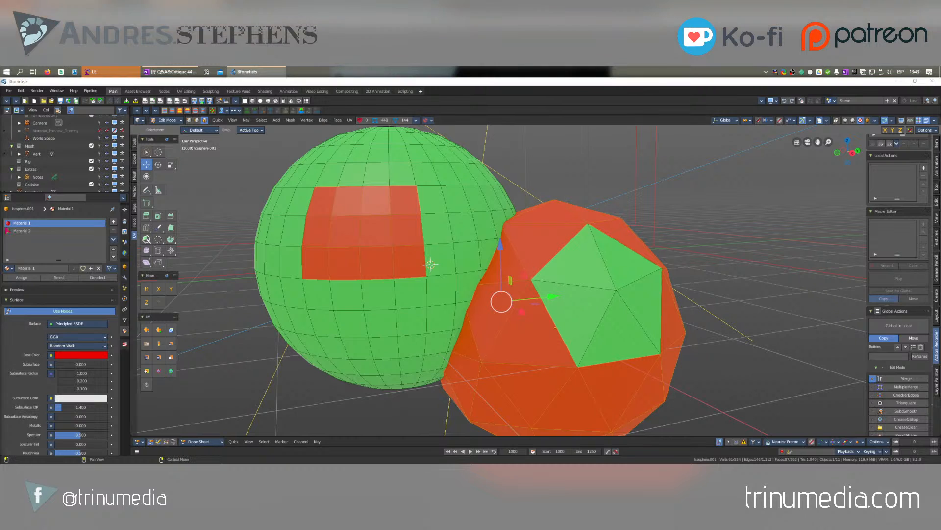
Step: Compare the Material 1 and Material 2 slots, and examine the joined object from several angles in Object Mode
click(36, 232)
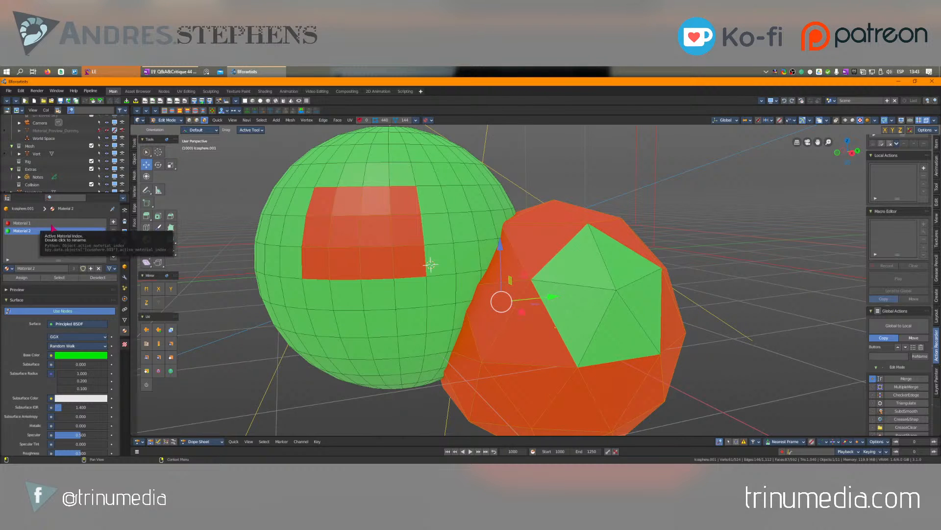
click(51, 223)
click(35, 231)
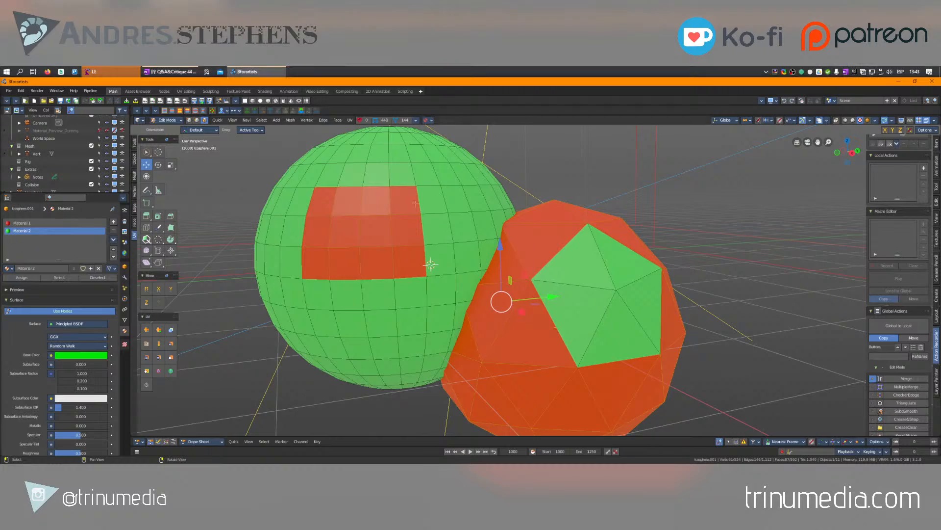
middle_drag(382, 220, 412, 213)
key(Tab)
scroll(412, 213, down, 3)
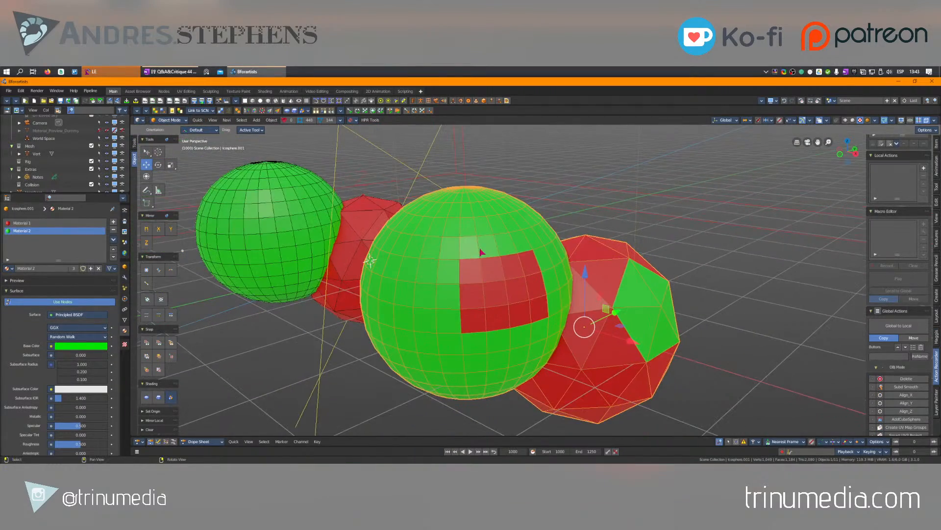
middle_drag(460, 261, 609, 261)
right_drag(609, 262, 474, 263)
scroll(505, 274, down, 3)
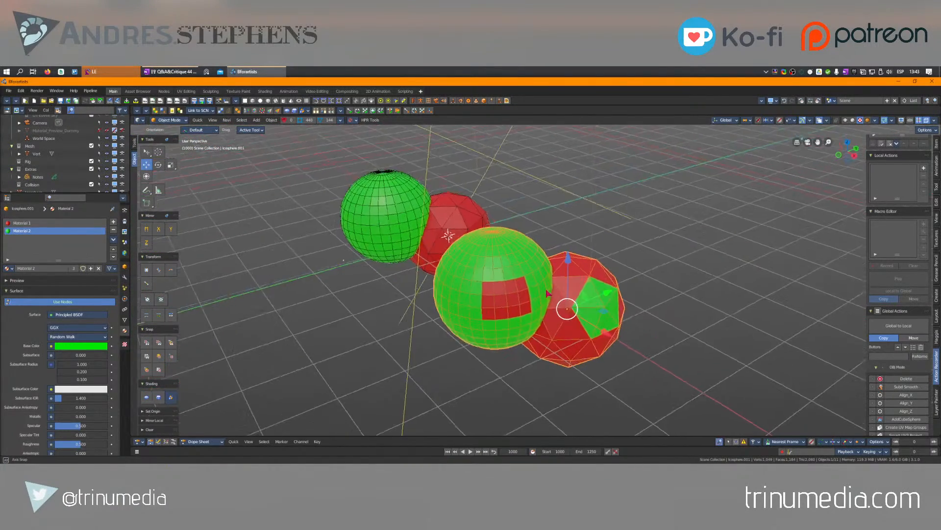
scroll(475, 261, up, 3)
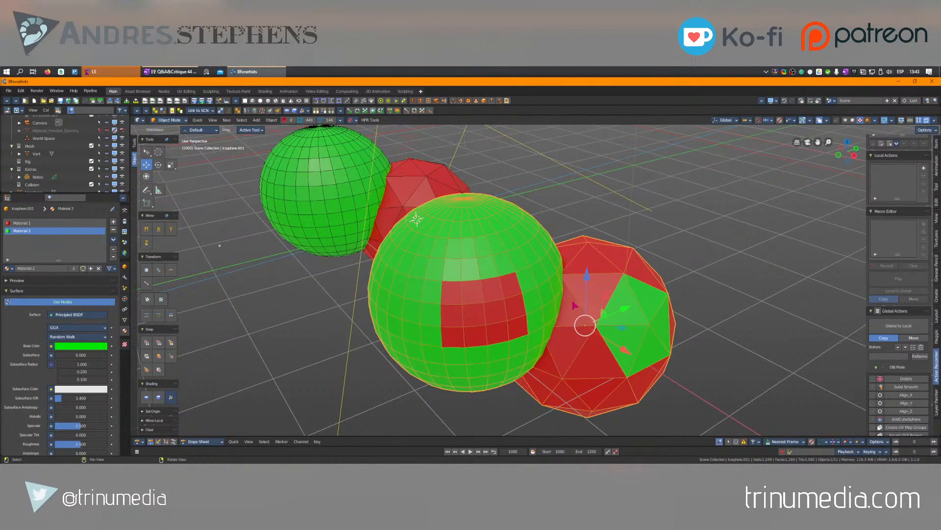
Step: Try to extrude one face near the top of the joined object's green sphere, and undo the extrusion
key(Tab)
click(523, 249)
right_drag(524, 249, 572, 226)
key(e)
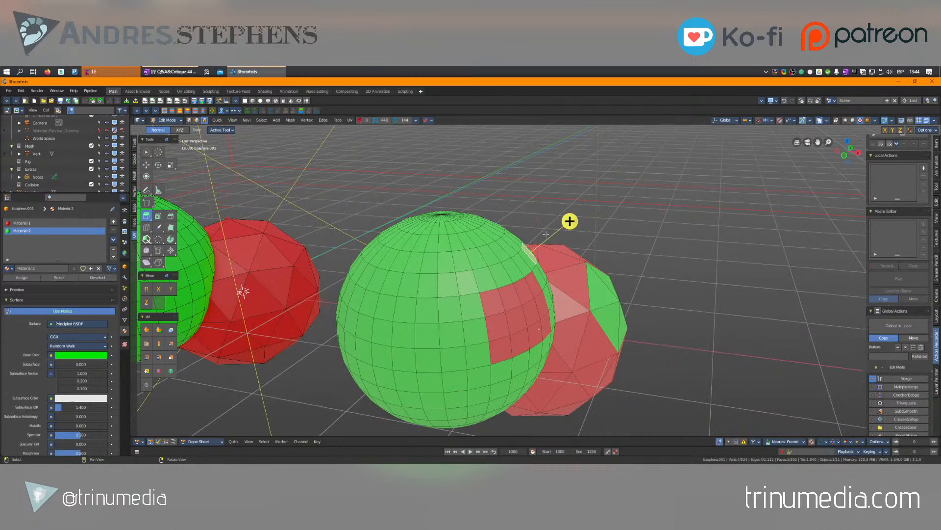
drag(572, 224, 644, 178)
key(ctrl+z)
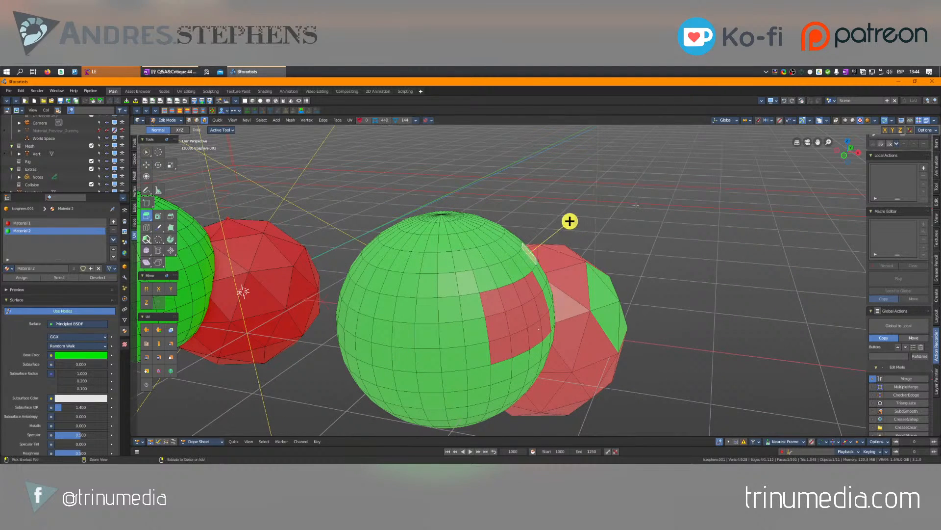
key(ctrl+z)
Step: Examine the overlapping geometry inside the joined mesh in Edit Mode with X-ray turned on
key(Tab)
right_drag(596, 310, 571, 306)
key(Tab)
scroll(529, 275, up, 10)
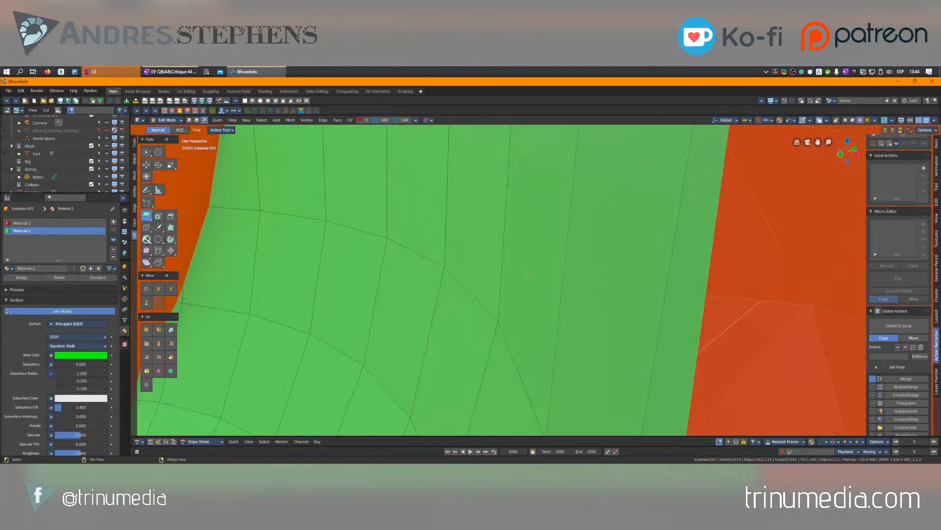
right_drag(530, 275, 491, 268)
scroll(490, 267, down, 2)
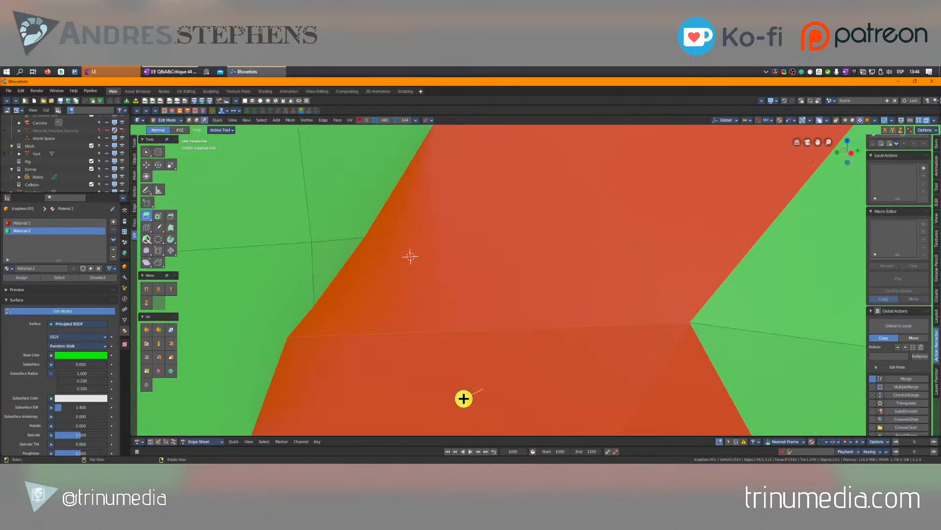
click(828, 120)
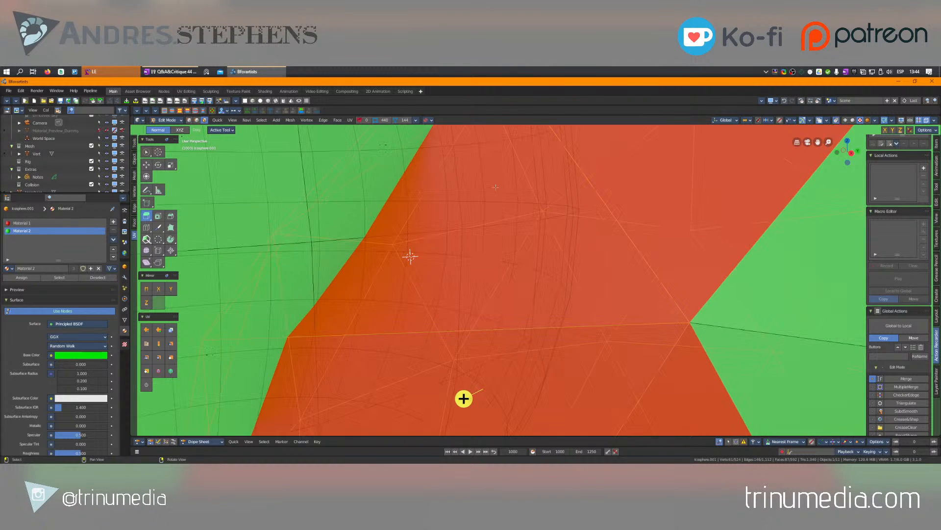
scroll(496, 187, down, 4)
right_drag(495, 187, 627, 277)
key(Tab)
scroll(564, 247, down, 4)
key(Tab)
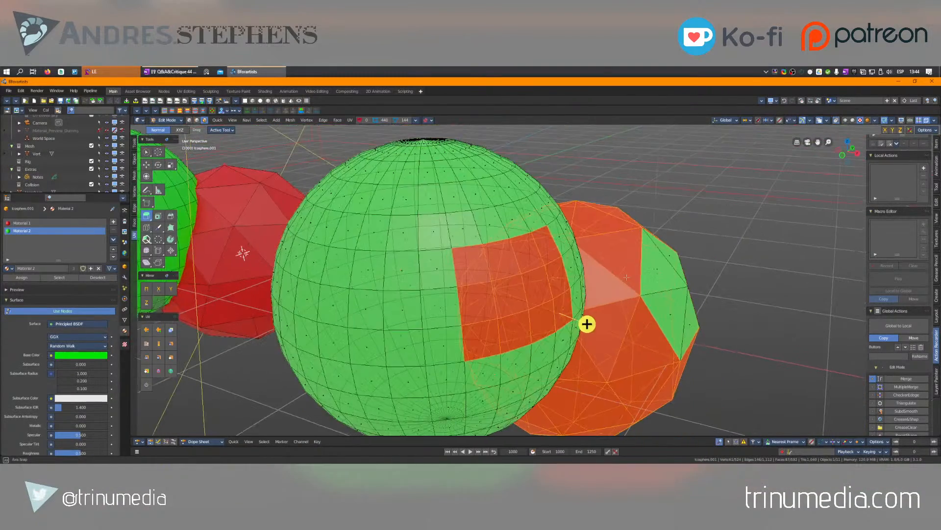
scroll(587, 324, down, 5)
key(Tab)
Step: Duplicate the original red icosphere and green sphere again and place this second pair in front of the joined object
click(430, 279)
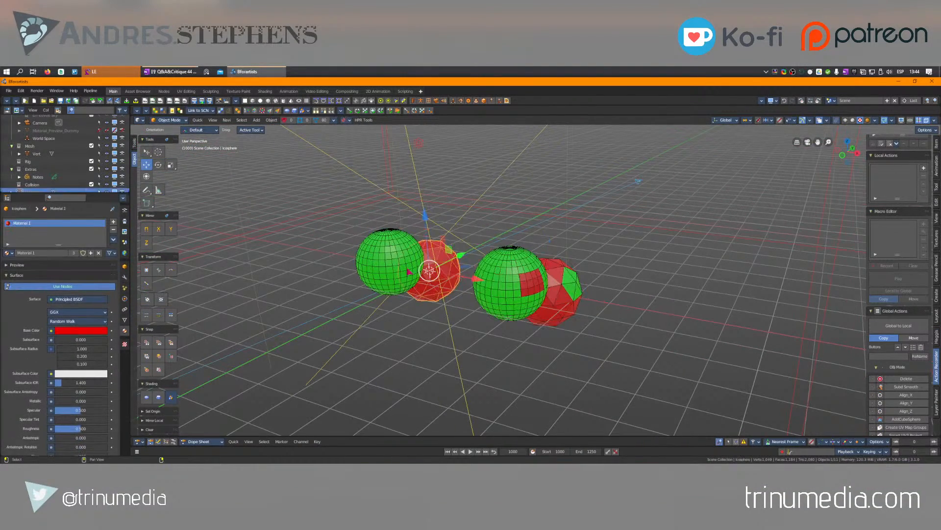
shift+click(402, 278)
key(shift+d)
right_click(453, 277)
drag(454, 278, 709, 321)
scroll(496, 294, up, 4)
right_drag(491, 275, 426, 253)
middle_drag(426, 252, 414, 239)
scroll(414, 240, down, 1)
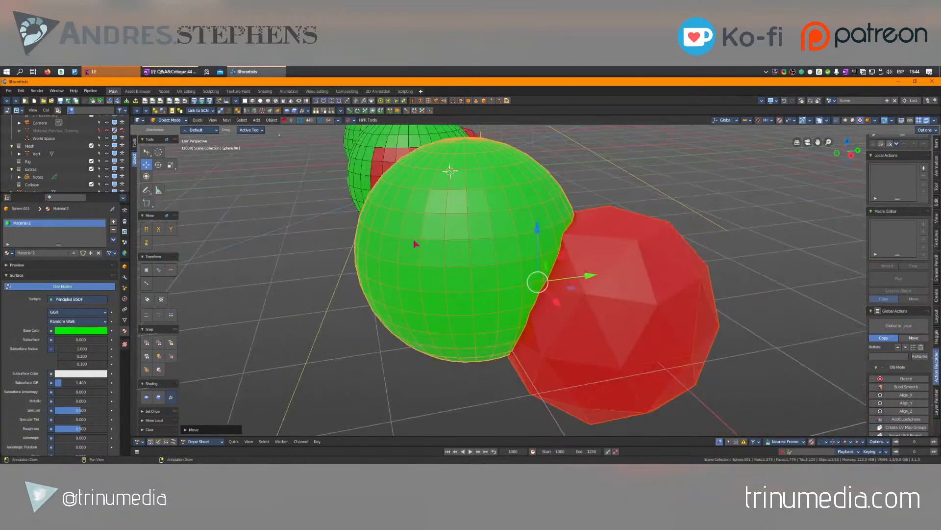
Step: Add a second material slot with the existing Material 1 to the green sphere of the new pair
click(414, 239)
right_drag(467, 251, 594, 269)
middle_drag(595, 269, 542, 284)
key(g)
click(528, 326)
click(578, 297)
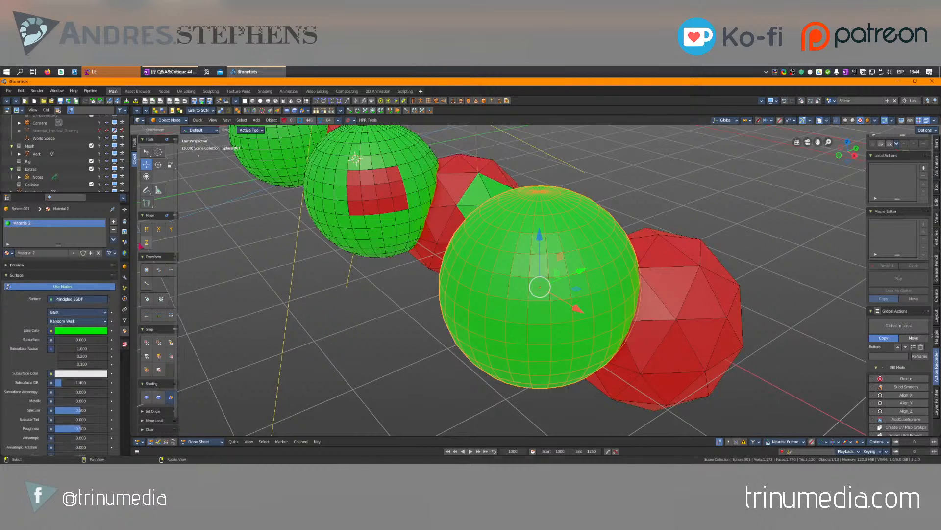
click(113, 223)
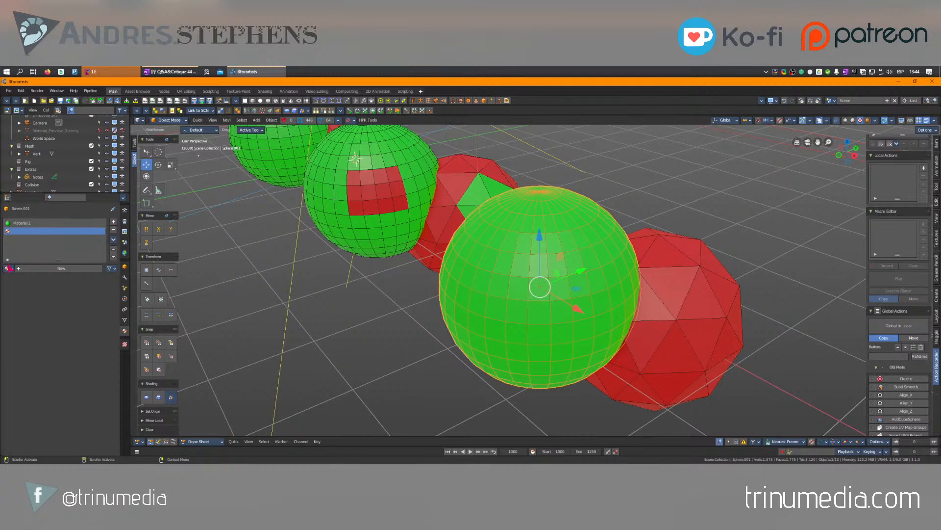
click(7, 268)
click(56, 295)
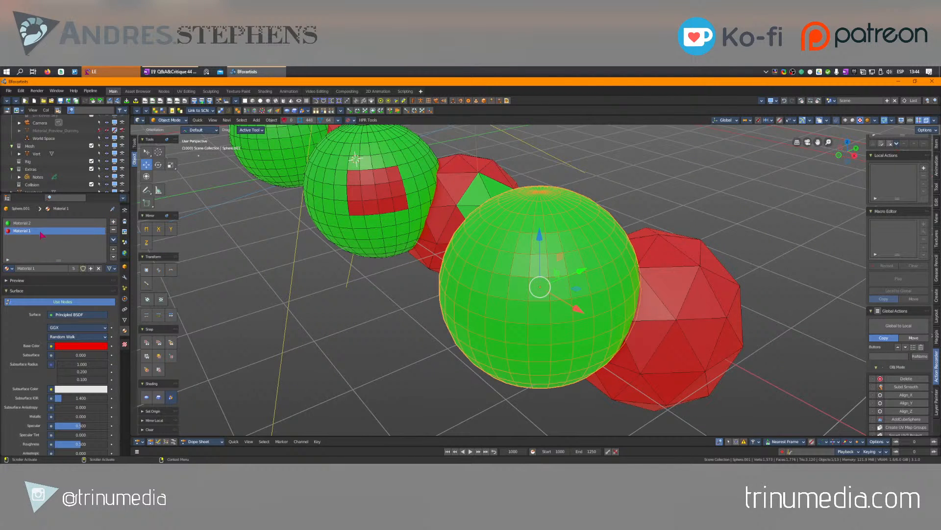
Step: Subtract the red icosphere from the green sphere of the front pair with Bool Tool's Auto Boolean Difference
middle_drag(665, 298, 591, 307)
click(592, 308)
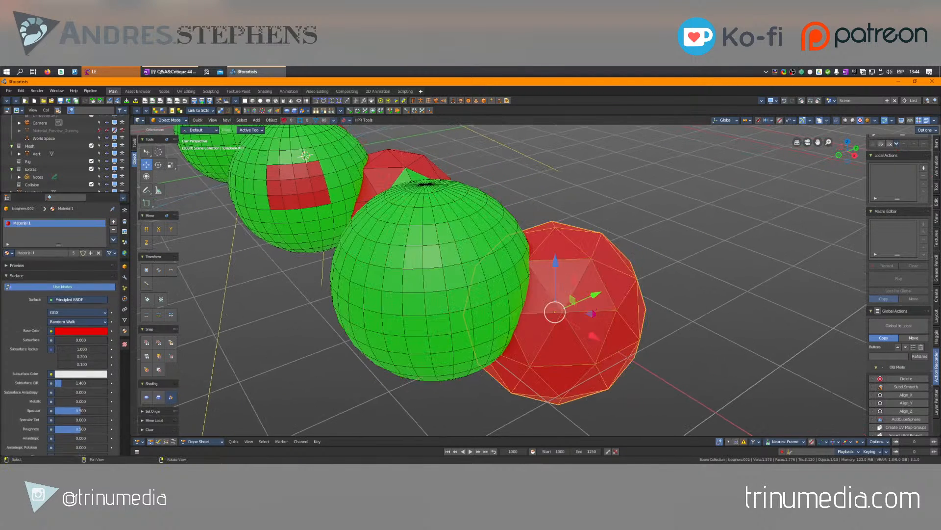
shift+click(432, 293)
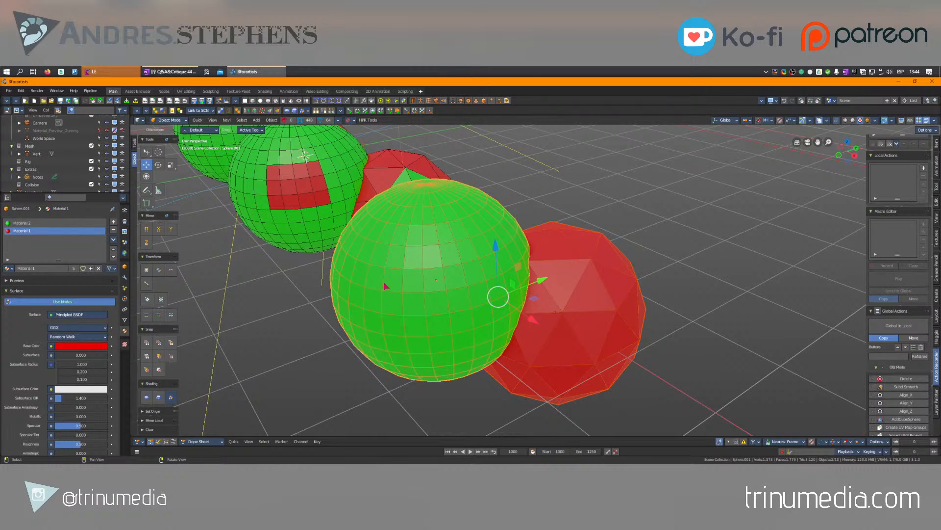
click(257, 121)
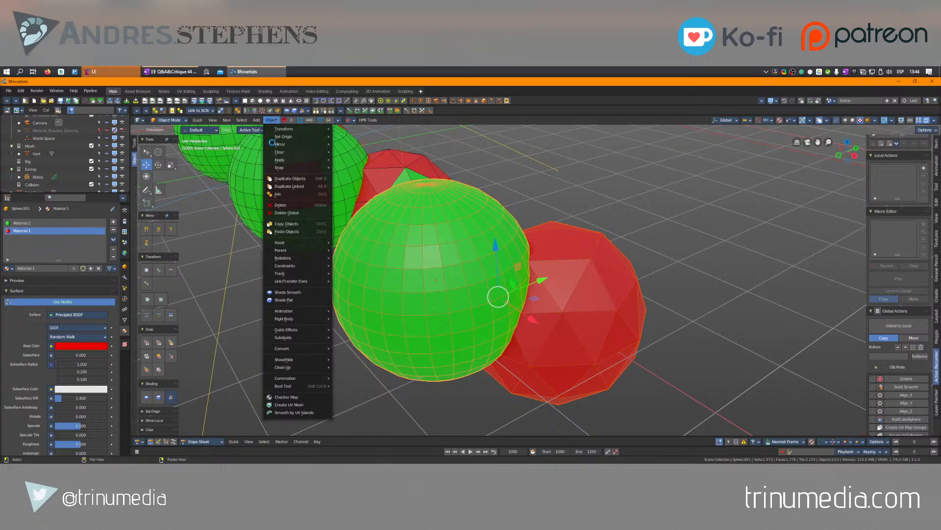
mouse_move(321, 388)
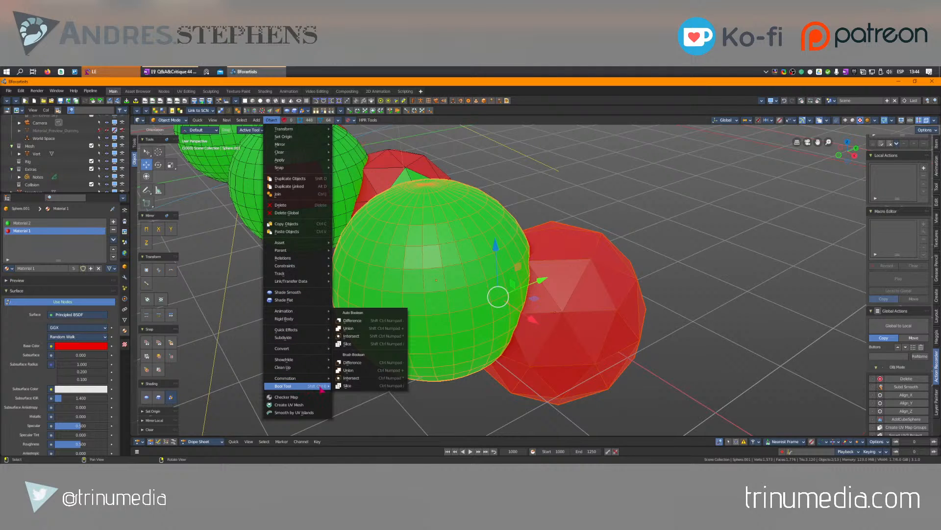
click(356, 322)
Step: Examine the concave cut in the front green sphere and how its material differs from the surrounding surface
middle_drag(465, 301, 407, 269)
scroll(400, 265, up, 5)
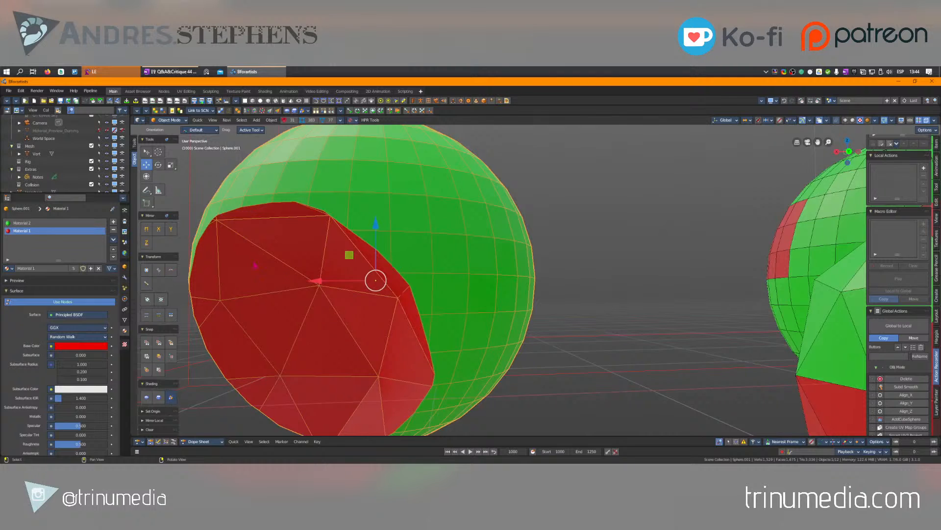
middle_drag(254, 263, 358, 246)
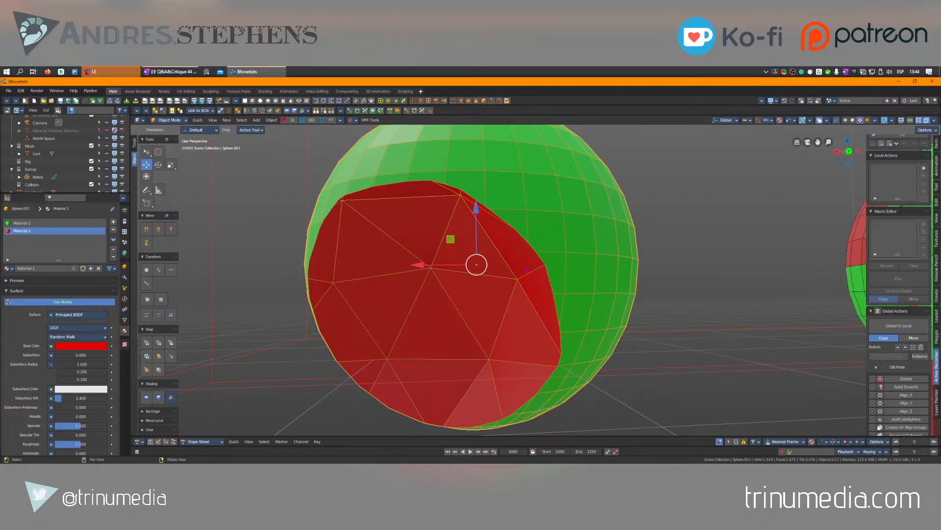
scroll(486, 220, down, 4)
mouse_move(470, 238)
right_down()
mouse_move(487, 263)
mouse_move(515, 249)
mouse_move(483, 252)
right_up()
scroll(533, 279, up, 4)
right_drag(533, 279, 546, 302)
scroll(542, 280, down, 6)
scroll(549, 287, up, 4)
scroll(550, 289, down, 3)
scroll(532, 278, up, 5)
scroll(532, 277, down, 7)
scroll(545, 303, up, 5)
scroll(544, 301, up, 3)
scroll(543, 301, down, 6)
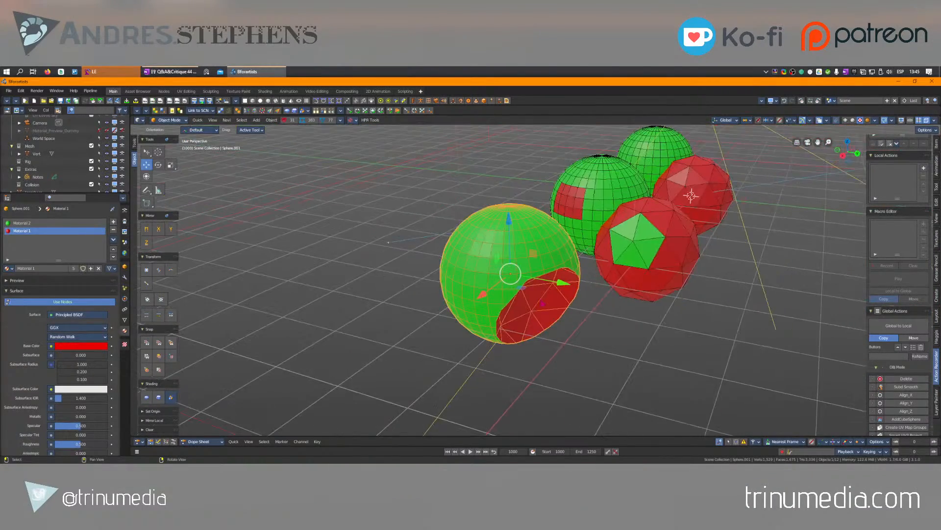
scroll(541, 303, up, 7)
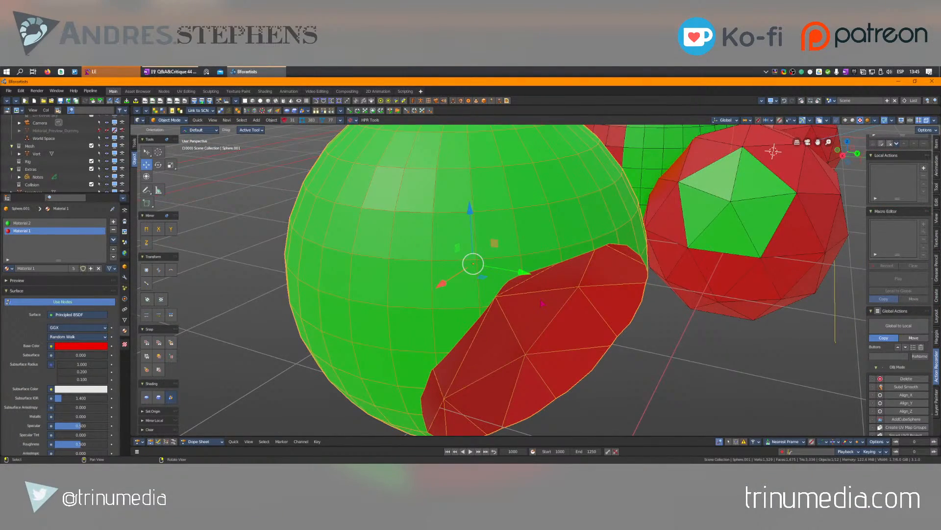
scroll(543, 303, down, 6)
scroll(543, 304, up, 5)
scroll(556, 200, up, 1)
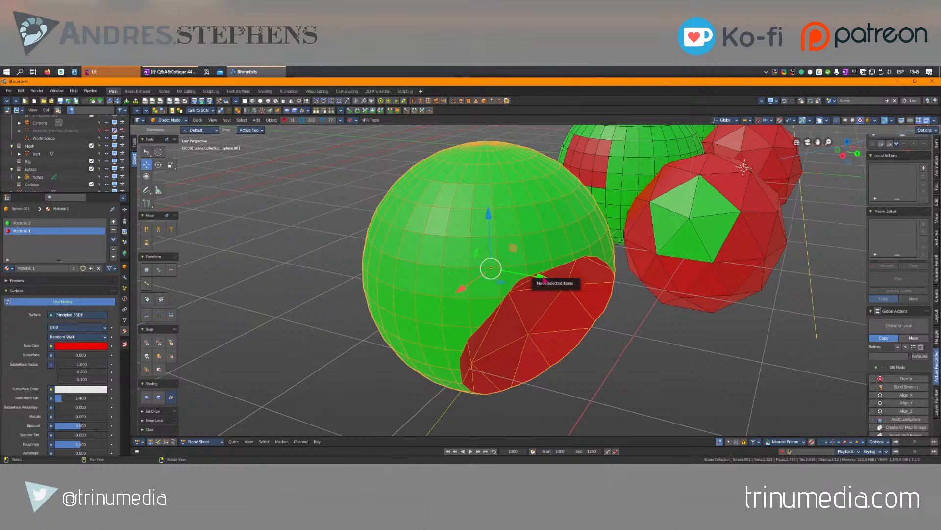
Step: Undo the boolean difference and check the material slots of the front icosphere and green sphere
drag(544, 278, 581, 288)
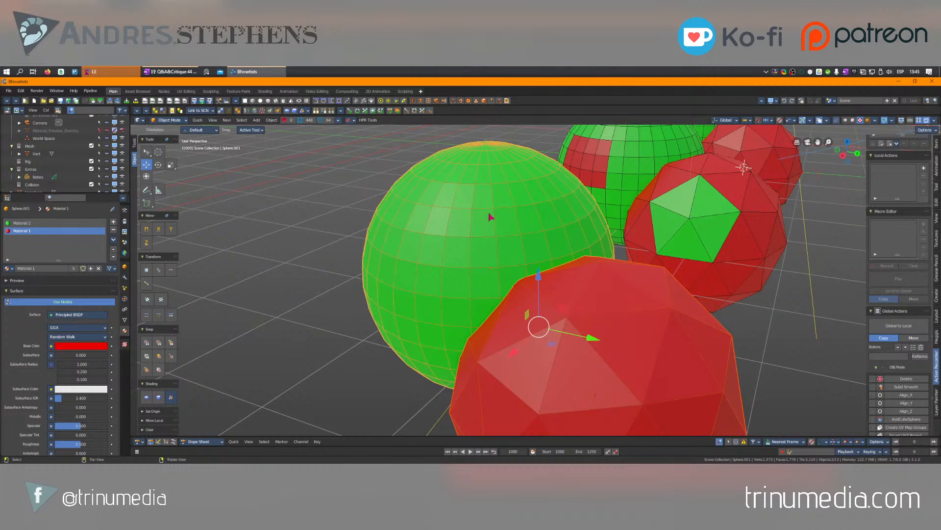
click(490, 217)
scroll(491, 245, down, 3)
middle_drag(490, 245, 512, 288)
click(569, 304)
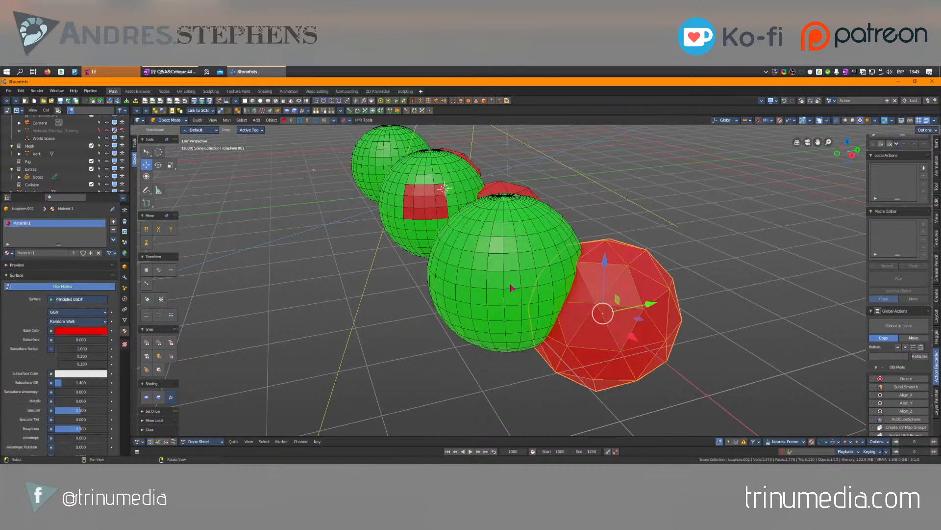
click(569, 316)
click(564, 311)
click(557, 304)
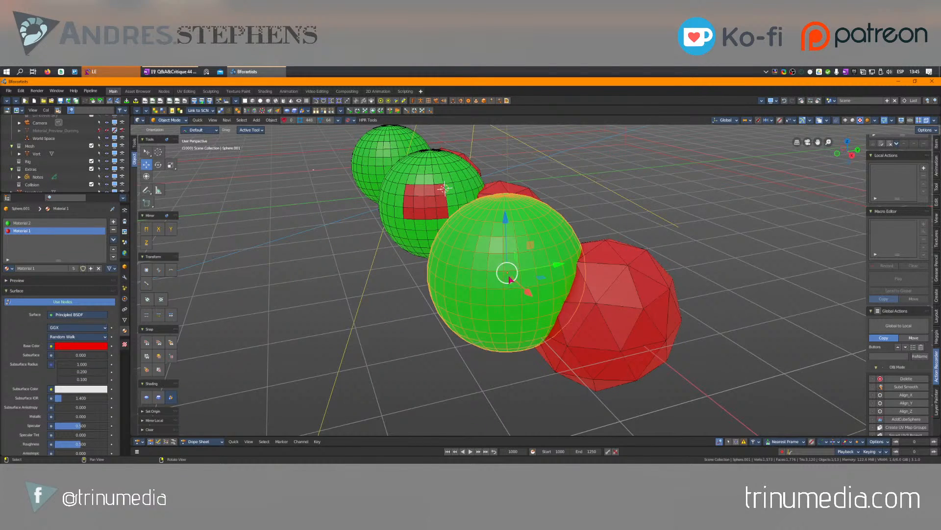
Step: Try to move the linked icosphere geometry of the joined object in Edit Mode, and undo the move
middle_drag(509, 280, 415, 198)
click(505, 226)
scroll(415, 198, up, 5)
key(KP_Decimal)
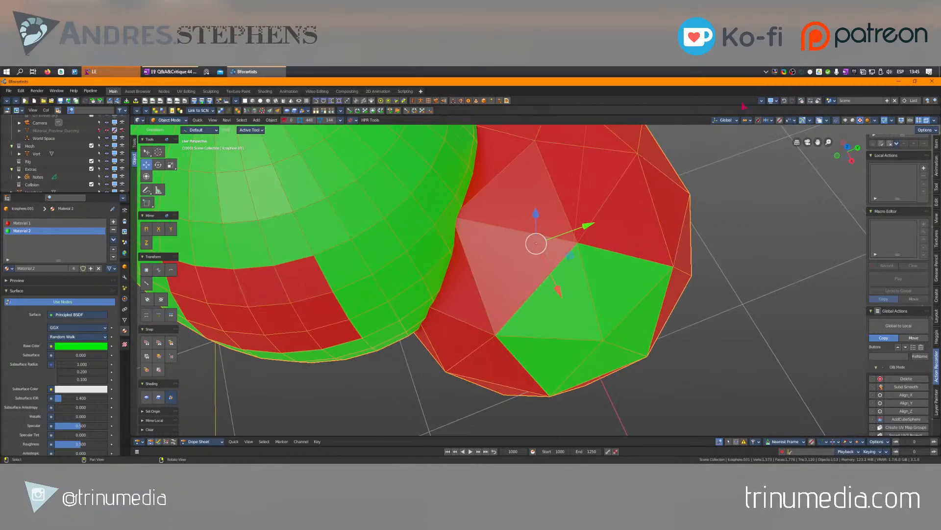
scroll(535, 279, down, 5)
middle_drag(535, 280, 432, 250)
scroll(451, 260, up, 3)
scroll(432, 250, up, 3)
key(Tab)
key(l)
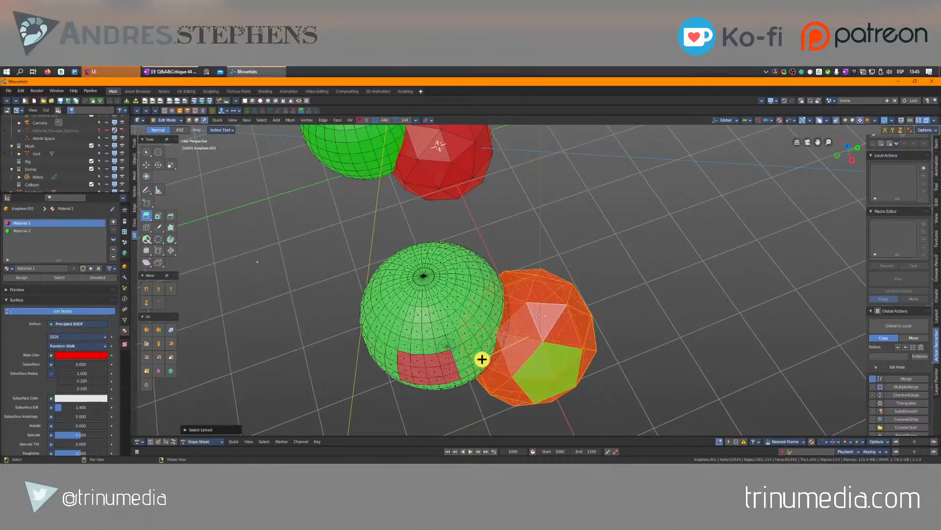
scroll(484, 358, down, 2)
key(g)
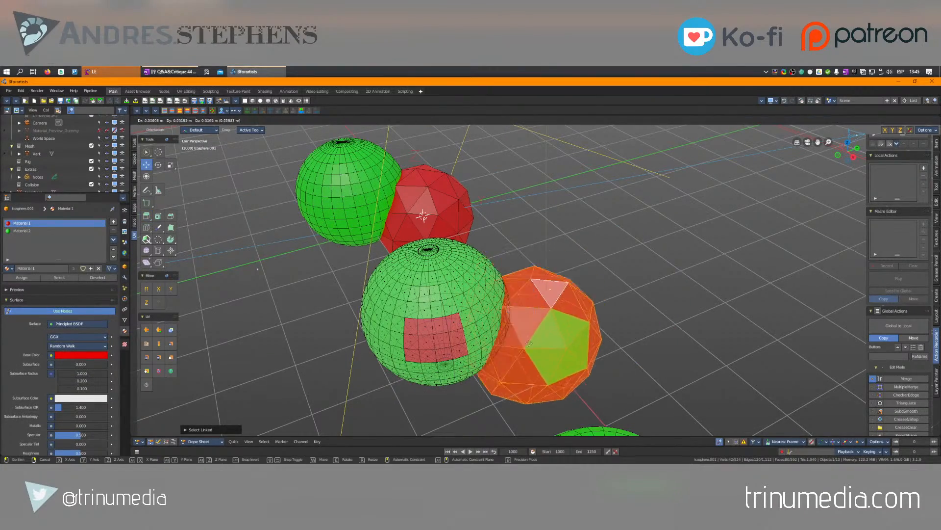
click(499, 348)
key(ctrl+z)
scroll(499, 348, down, 4)
right_drag(499, 349, 537, 344)
key(Tab)
scroll(668, 382, down, 1)
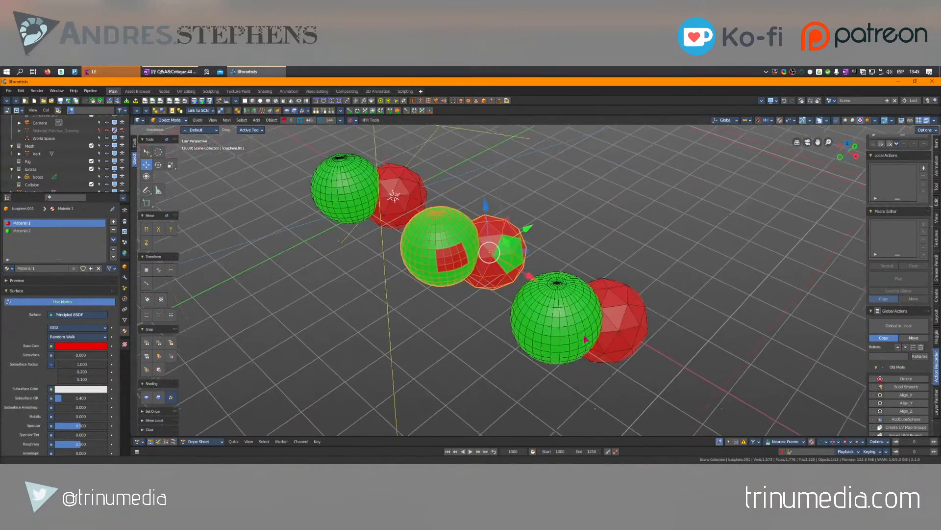
Step: Compare the material slots of the green sphere and the red icosphere in the front pair
click(564, 319)
middle_drag(563, 318, 588, 323)
scroll(599, 322, up, 3)
right_drag(599, 322, 655, 321)
middle_drag(654, 321, 560, 269)
scroll(544, 268, down, 3)
right_drag(493, 249, 525, 321)
click(525, 321)
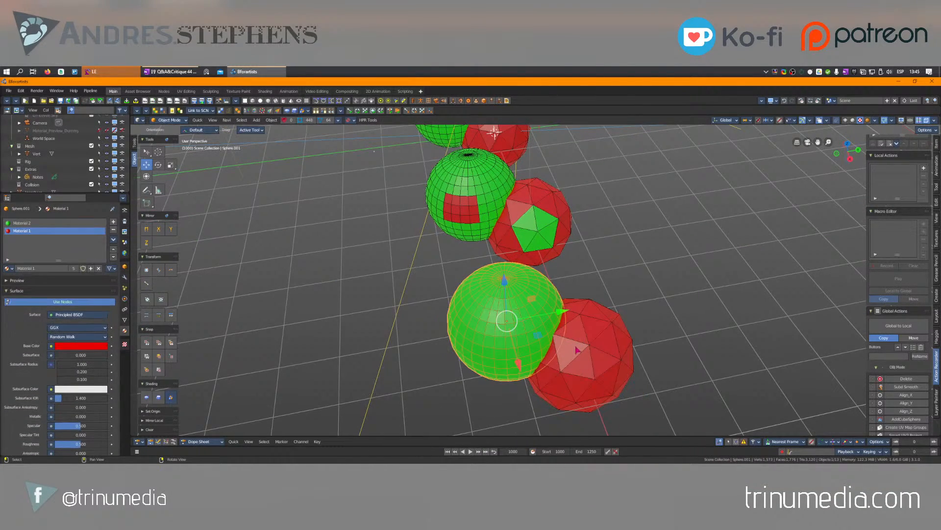
click(578, 351)
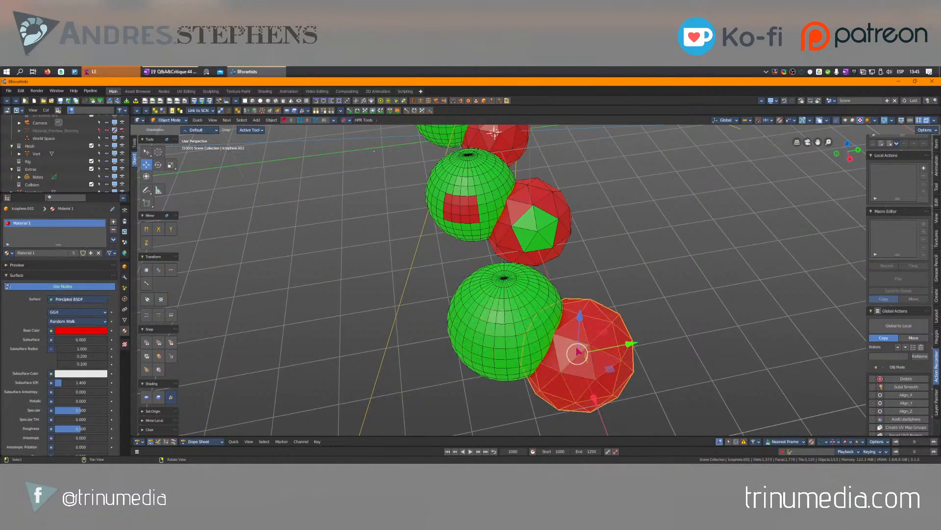
click(495, 310)
right_drag(496, 310, 487, 309)
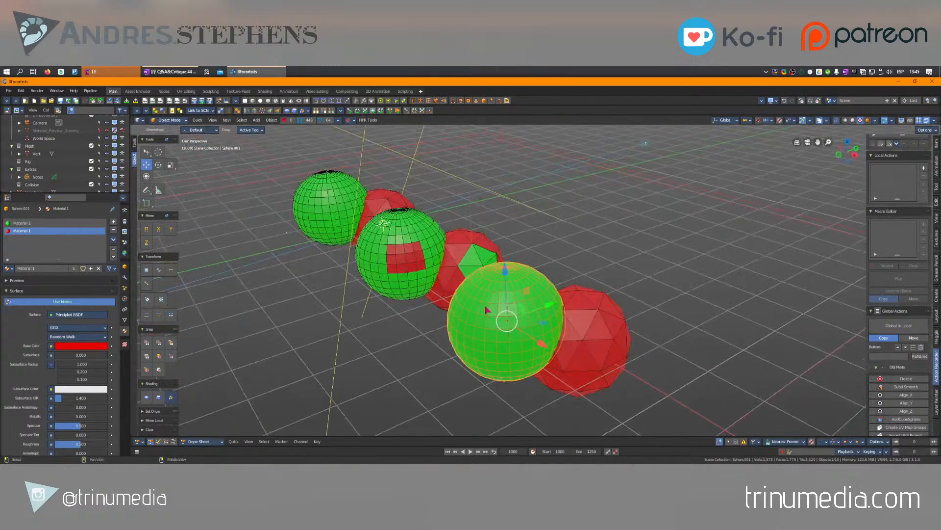
middle_drag(502, 234, 488, 285)
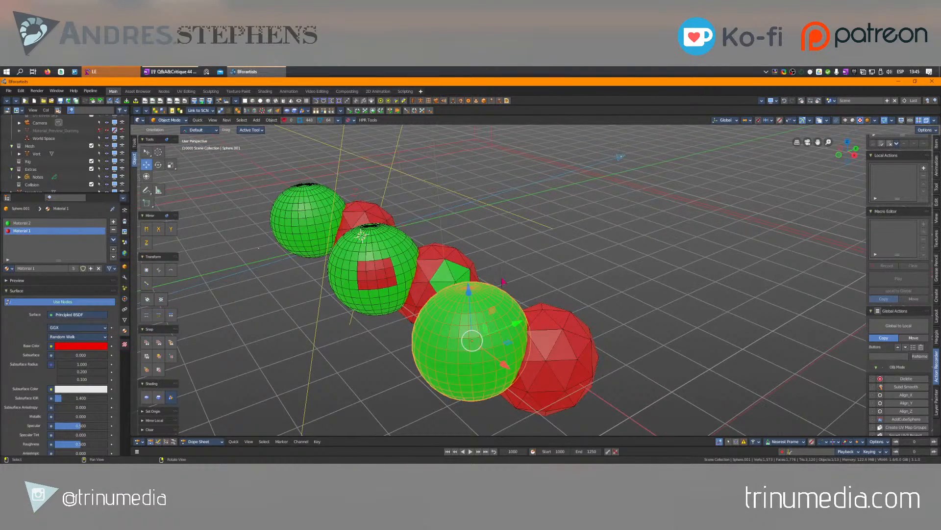
middle_drag(467, 322, 495, 333)
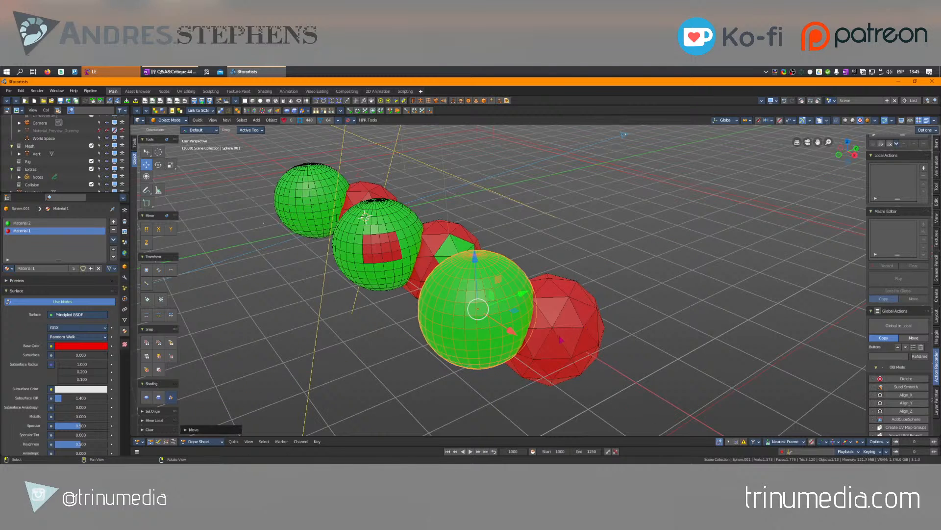
Step: Move the front green sphere and red icosphere together farther away from the joined object
click(557, 349)
drag(557, 349, 601, 374)
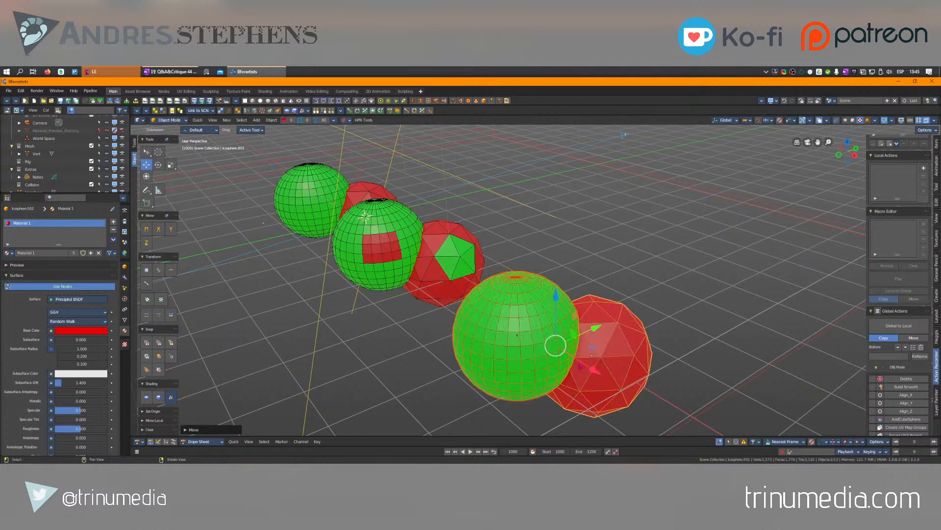
middle_drag(600, 373, 482, 308)
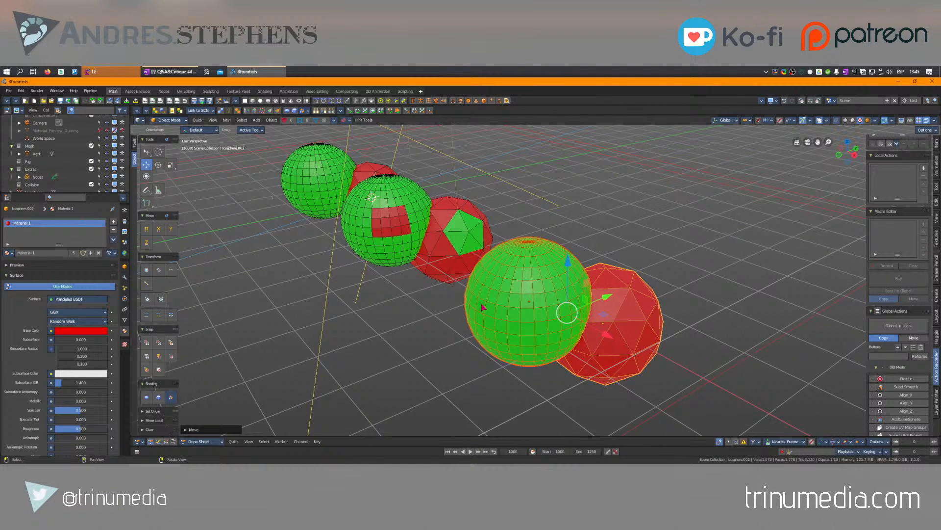
key(ctrl+z)
drag(563, 315, 637, 321)
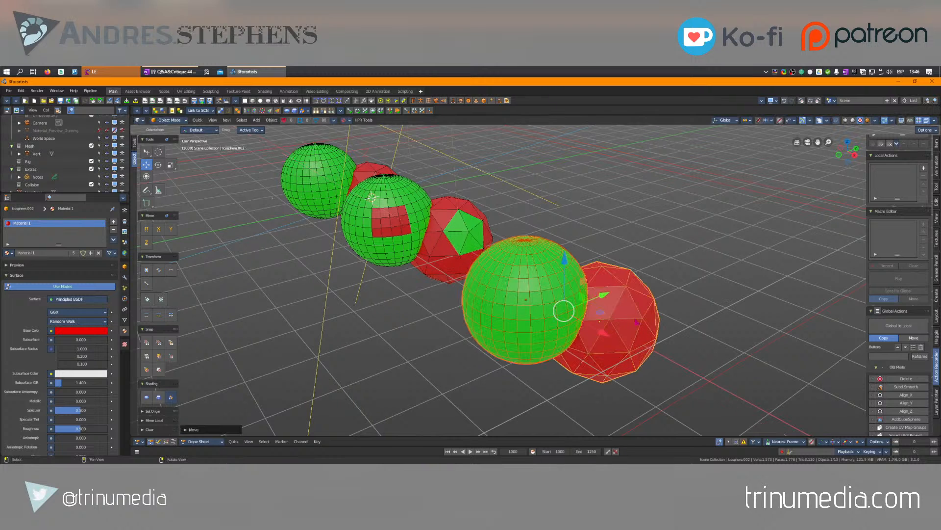
Step: Remove the Material 1 slot from the front green sphere
click(545, 302)
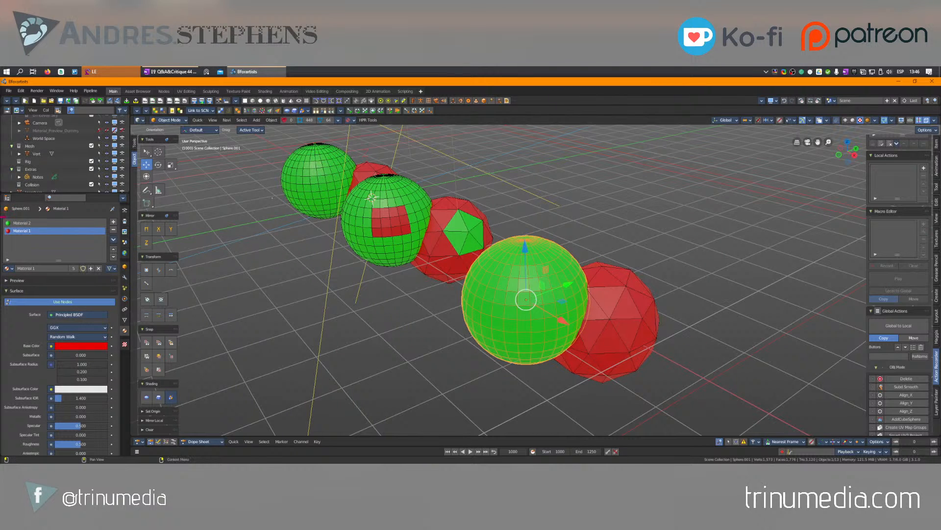
click(114, 230)
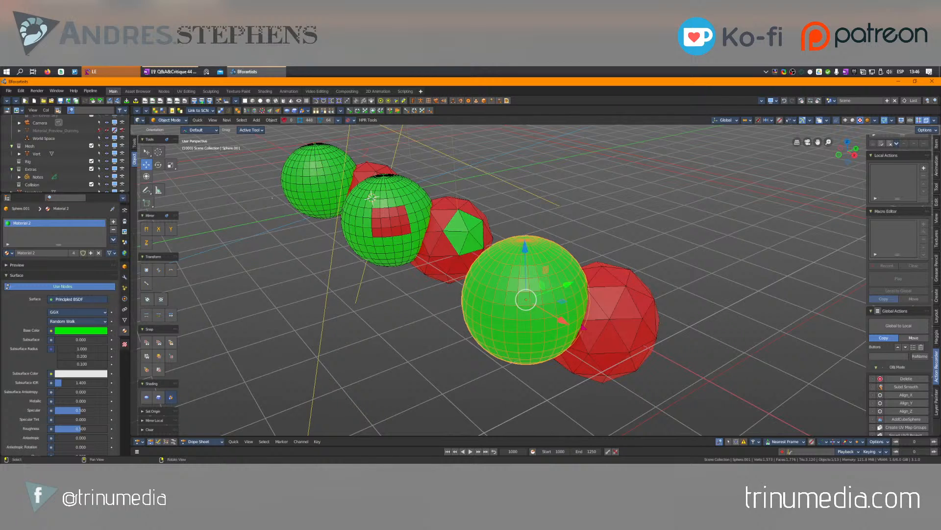
Step: Subtract the front green sphere from the red icosphere with Bool Tool's Auto Boolean Difference
click(584, 328)
shift+click(544, 317)
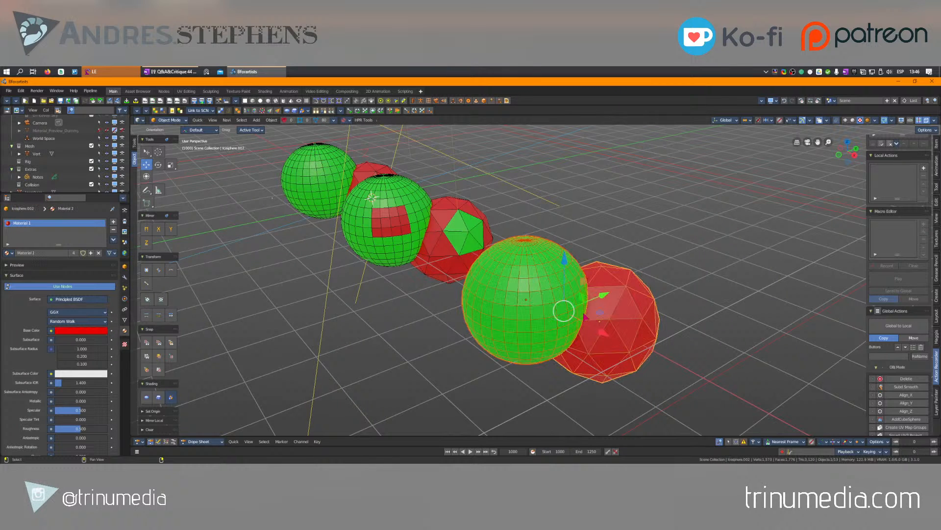
click(938, 202)
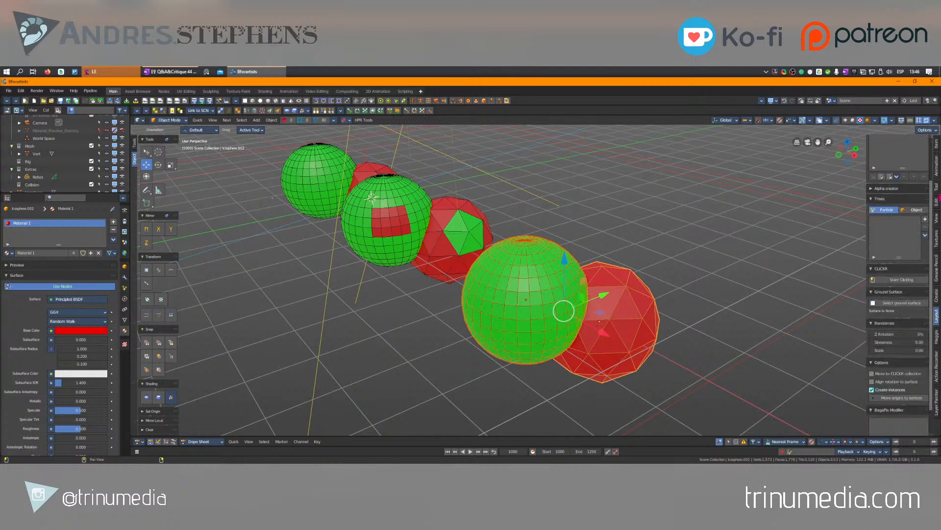
click(877, 243)
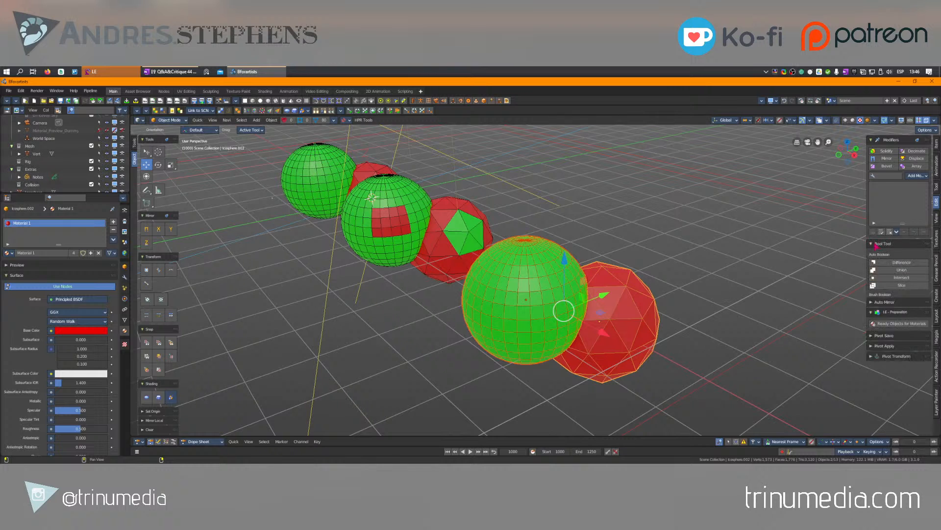
click(896, 265)
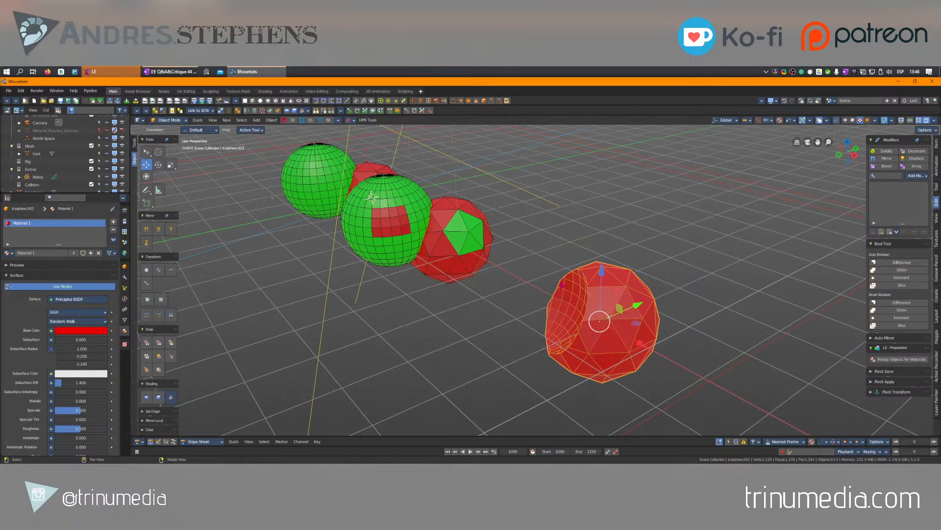
Step: Examine the hollow cut and the material slot of the front icosphere, and undo the boolean difference
right_drag(559, 300, 687, 329)
scroll(698, 335, up, 6)
middle_drag(699, 335, 481, 199)
scroll(530, 277, down, 5)
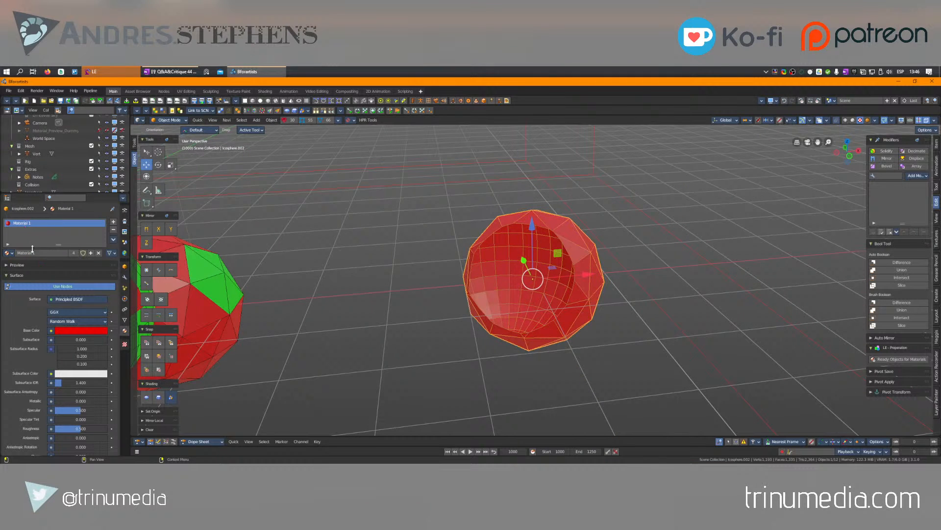
ctrl+middle_drag(33, 248, 38, 282)
key(ctrl+z)
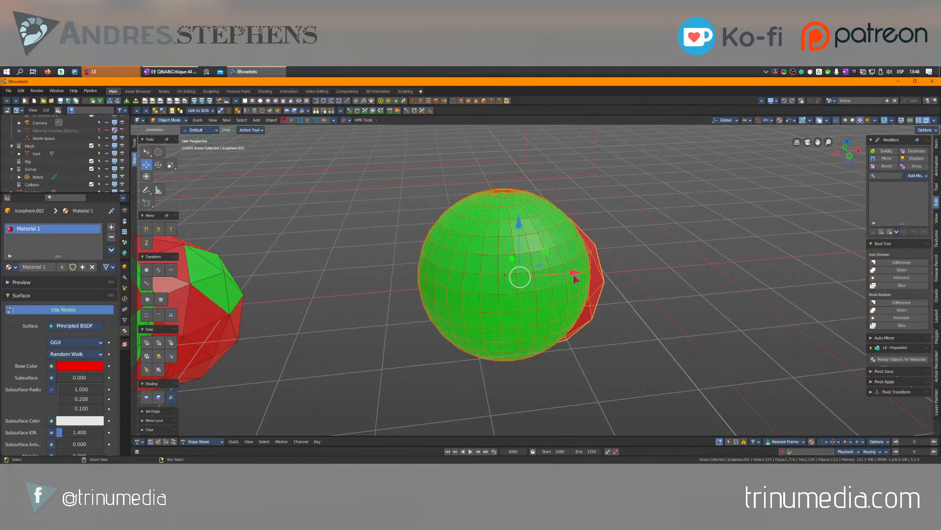
Step: Add a second material slot with the existing Material 2 to the front red icosphere
middle_drag(606, 262, 572, 264)
click(573, 263)
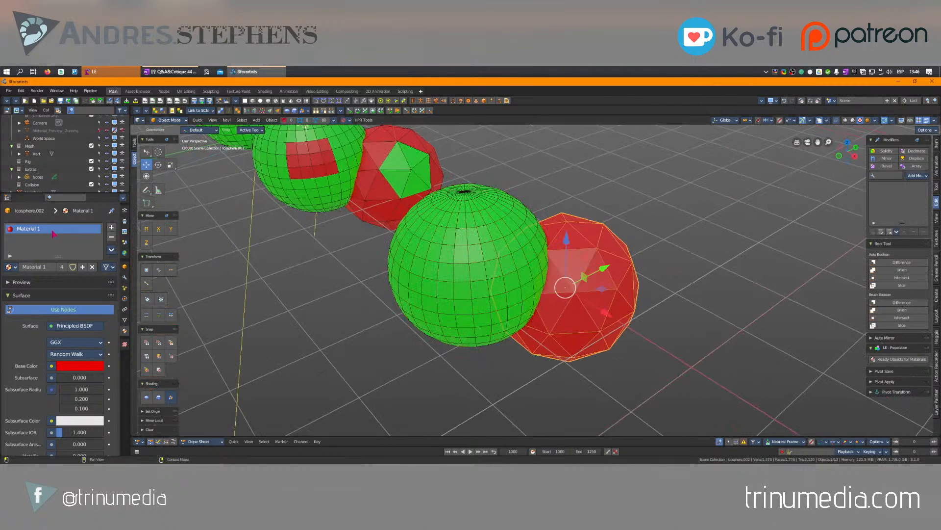
click(111, 228)
click(10, 286)
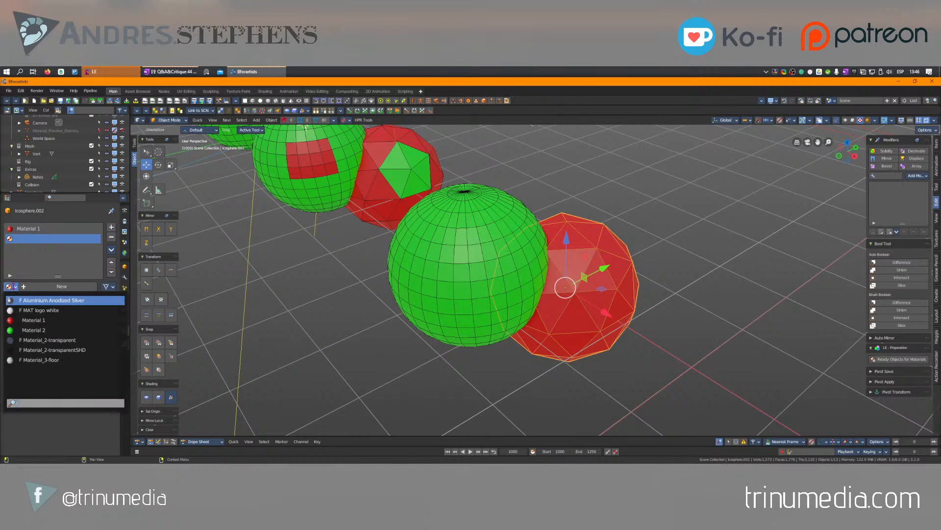
click(473, 262)
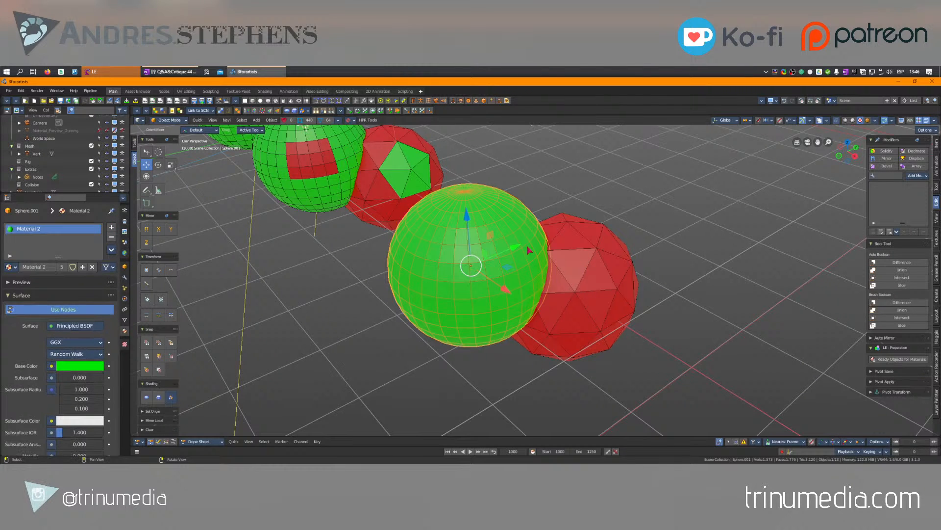
Step: Subtract the front green sphere from the two-slot red icosphere with Bool Tool's Auto Boolean Difference
click(557, 261)
click(562, 282)
shift+click(587, 283)
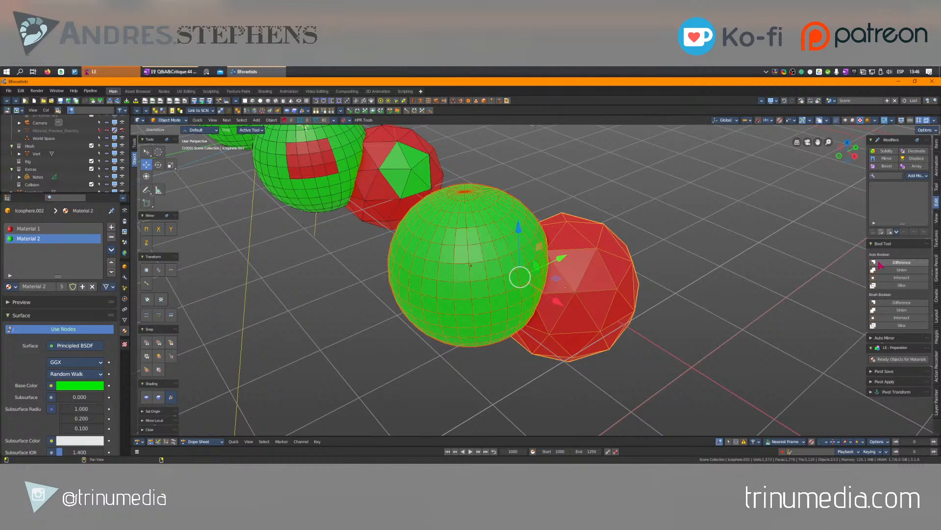
click(894, 262)
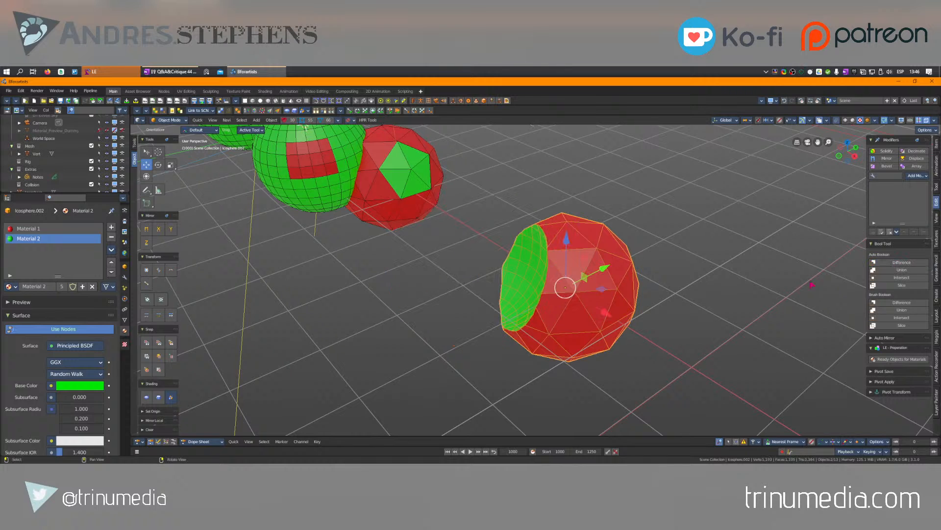
Step: Examine the material on the front icosphere's cut surface from several angles, and undo the boolean difference
middle_drag(812, 285, 617, 284)
scroll(601, 283, up, 5)
right_drag(617, 284, 430, 309)
scroll(607, 276, up, 1)
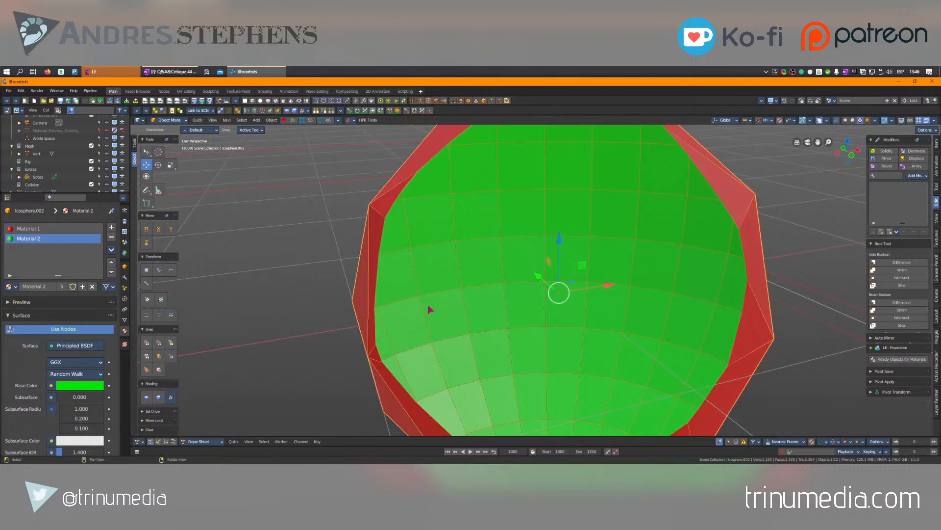
scroll(498, 236, down, 3)
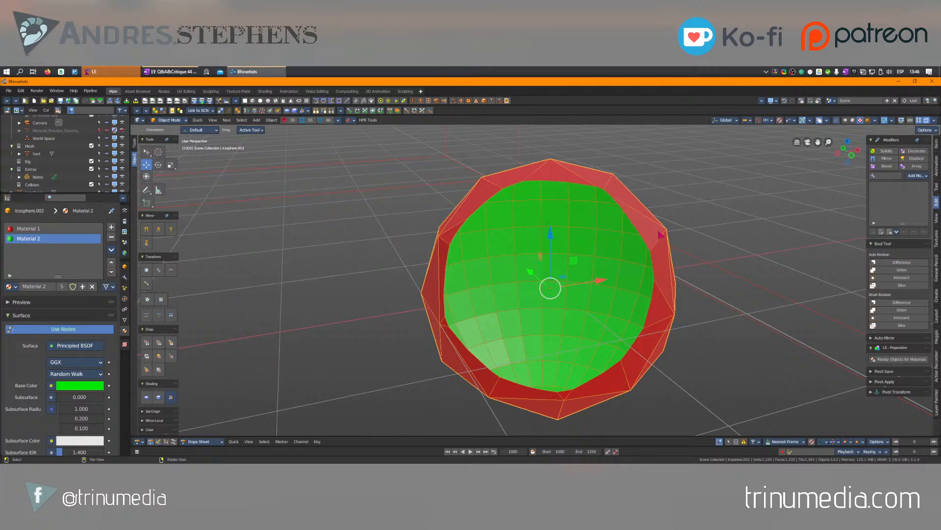
right_drag(661, 235, 648, 293)
scroll(535, 244, down, 3)
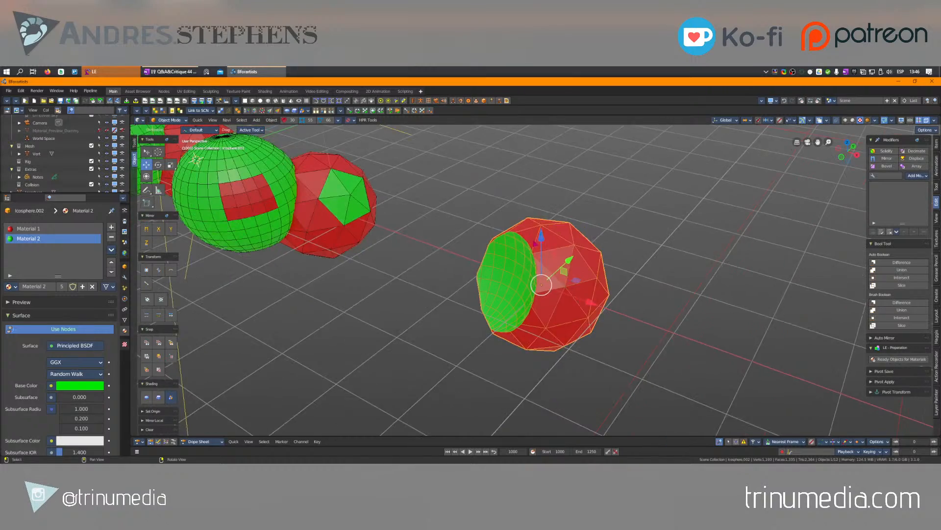
mouse_move(535, 274)
right_down()
mouse_move(524, 278)
mouse_move(538, 281)
right_up()
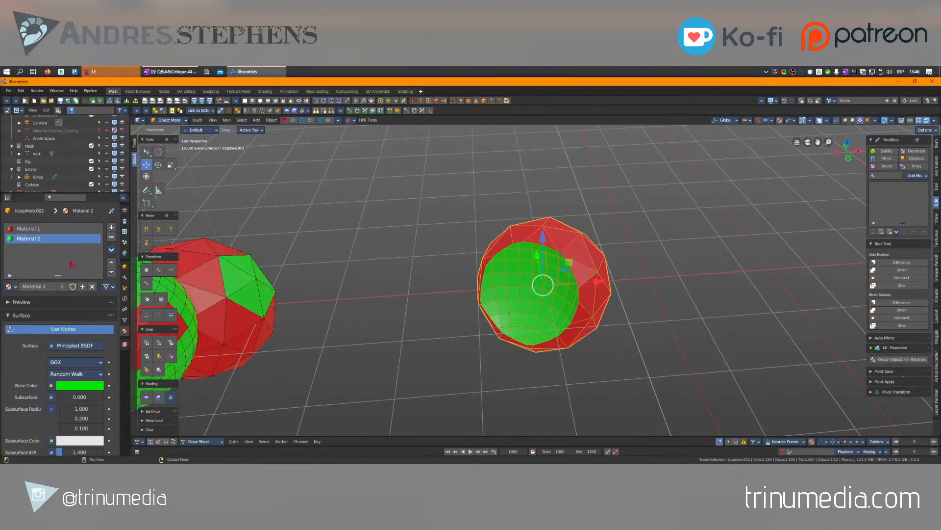
middle_drag(538, 281, 514, 278)
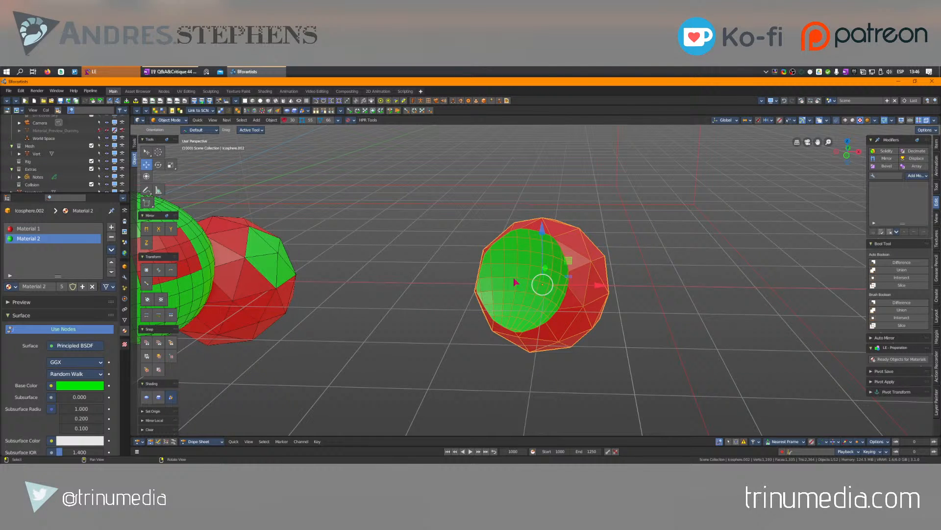
key(ctrl+z)
right_drag(555, 273, 514, 294)
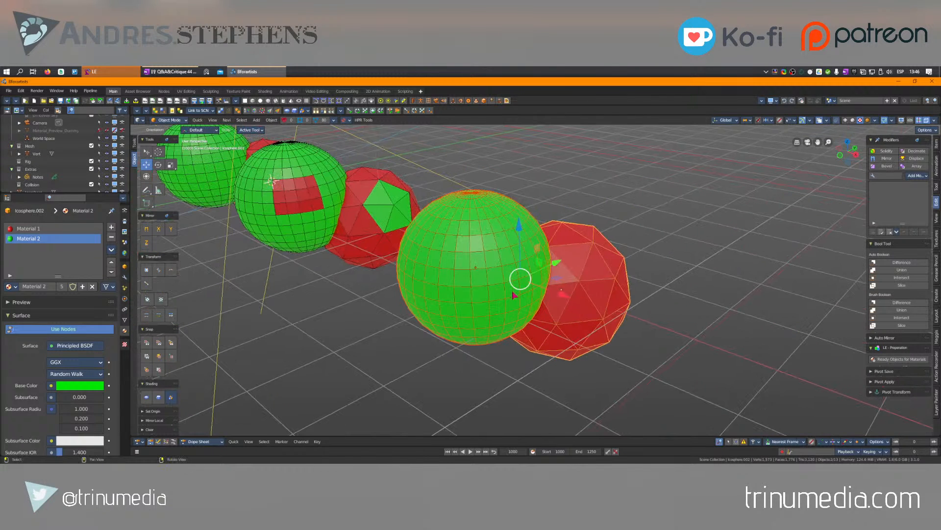
Step: Select the joined sphere and icosphere object in the middle of the row
click(484, 272)
middle_drag(484, 278, 500, 277)
right_drag(613, 289, 616, 286)
middle_drag(536, 233, 540, 282)
scroll(539, 282, down, 4)
middle_drag(464, 248, 556, 290)
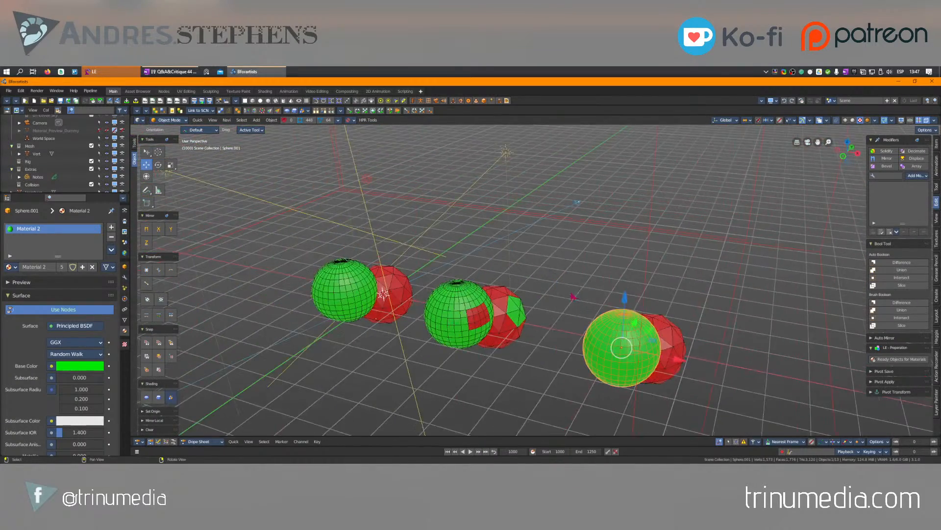
scroll(549, 291, down, 1)
click(475, 318)
scroll(424, 348, up, 5)
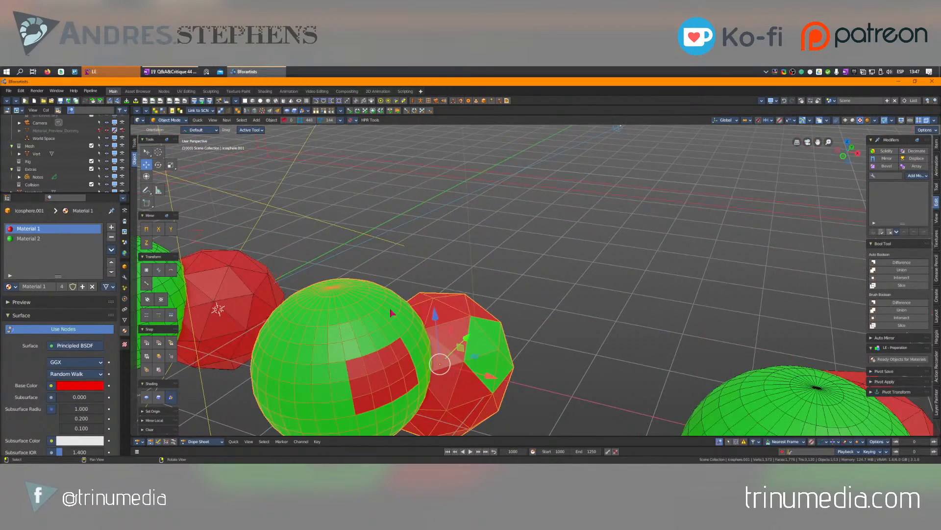
scroll(392, 313, down, 5)
mouse_move(471, 338)
right_down()
mouse_move(442, 362)
mouse_move(488, 339)
right_up()
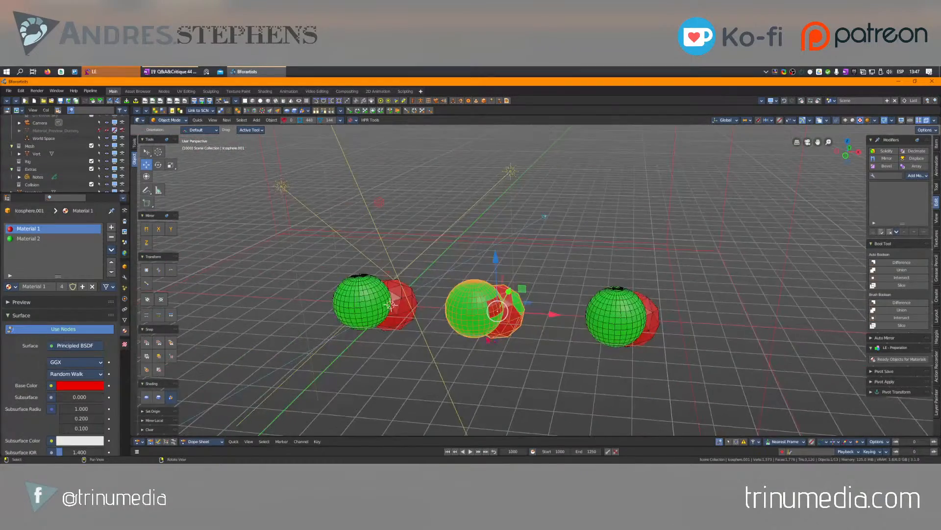
scroll(538, 278, up, 4)
key(F2)
key(Escape)
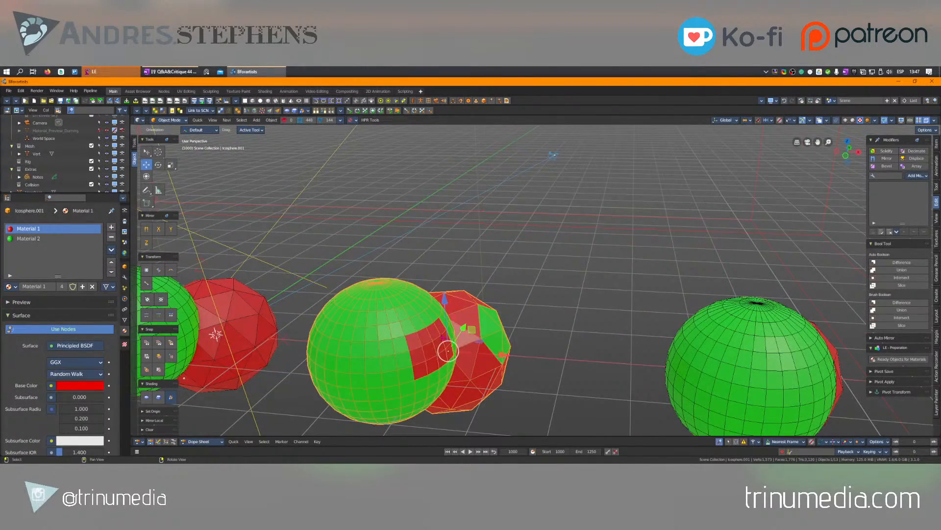
Step: Separate the whole mesh of the middle joined object by loose parts and return to Object Mode
middle_drag(466, 346, 508, 314)
key(Tab)
right_drag(554, 278, 516, 293)
key(a)
middle_drag(411, 299, 472, 291)
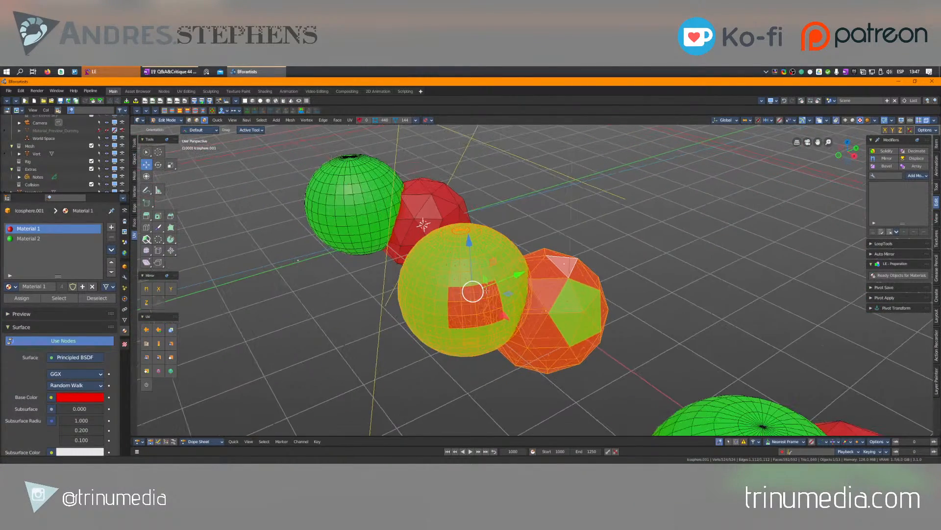
scroll(495, 267, up, 5)
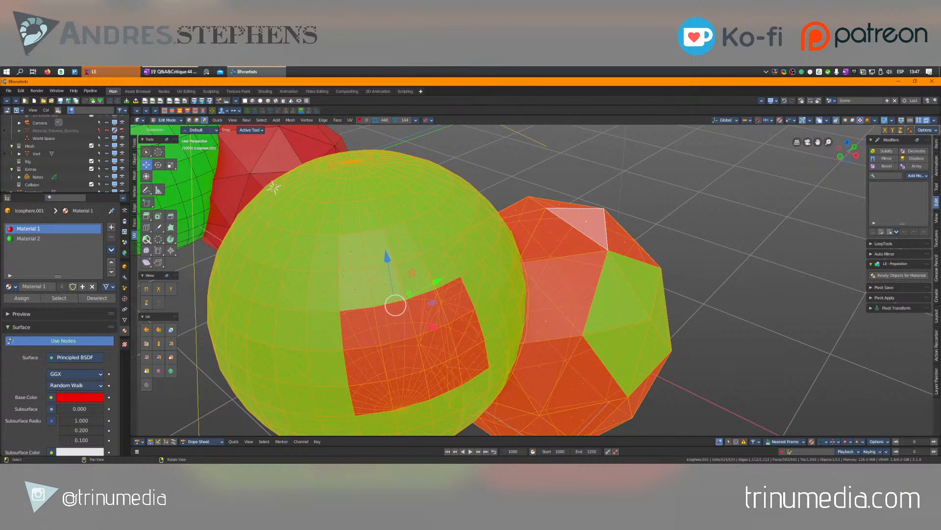
key(p)
click(290, 120)
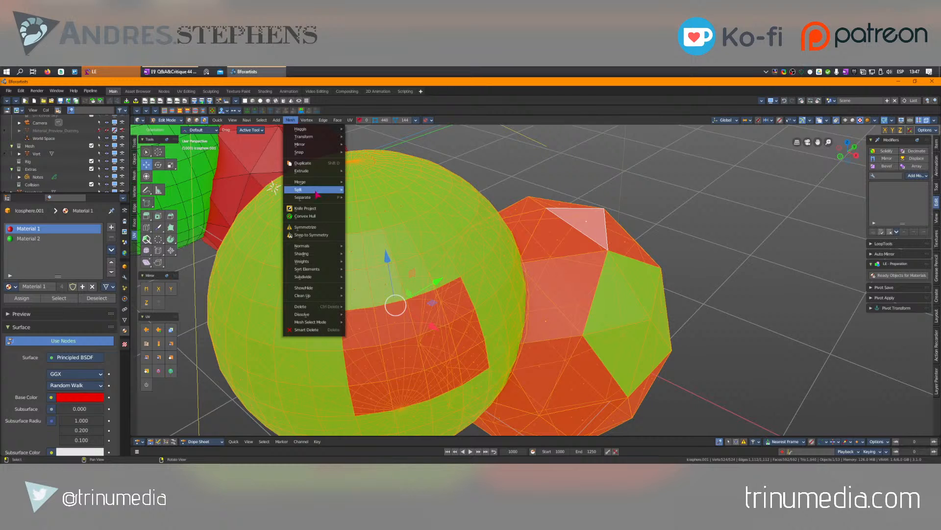
mouse_move(323, 200)
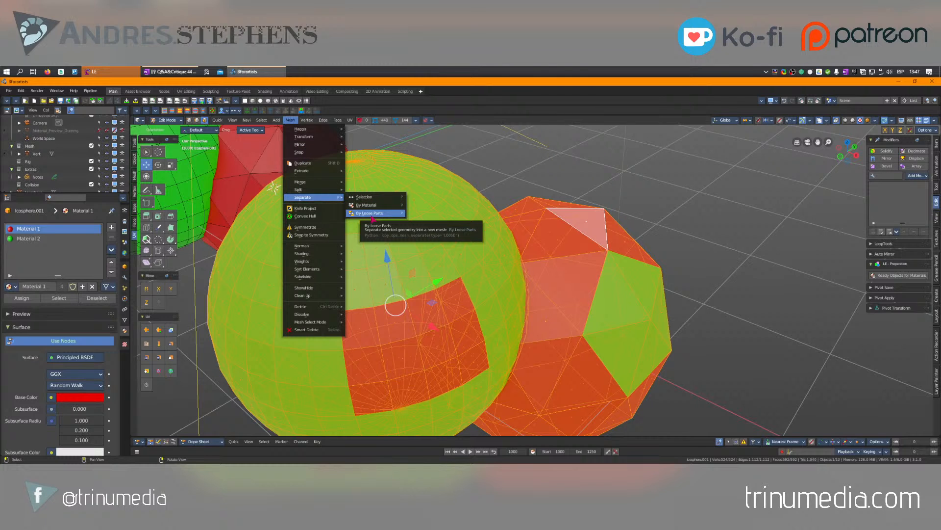
click(372, 217)
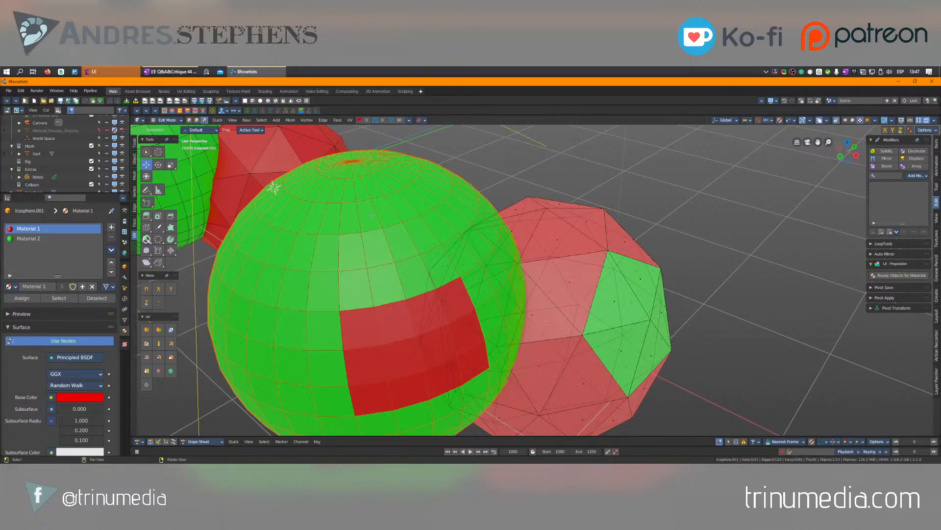
key(Tab)
Step: Select the separated middle sphere and icosphere together, try moving them, and undo the move
click(613, 306)
click(376, 281)
scroll(573, 289, down, 5)
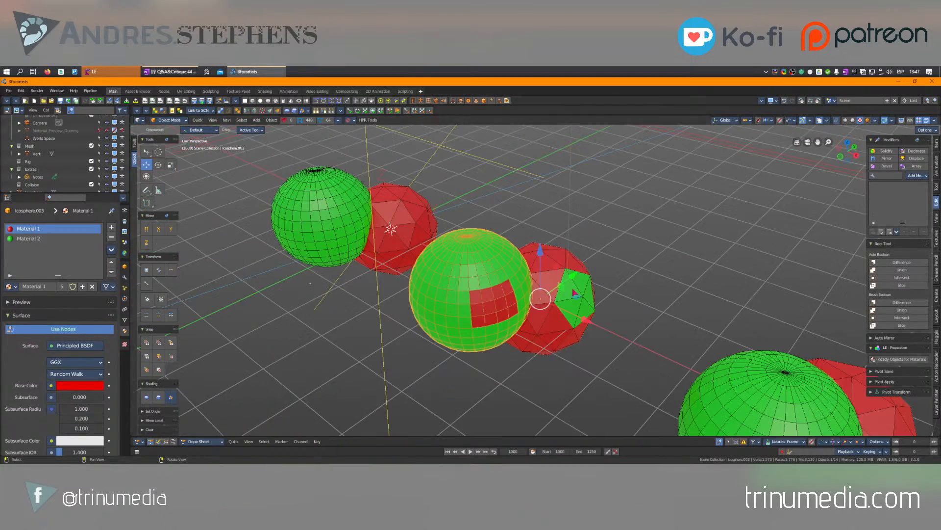
shift+click(572, 290)
drag(540, 298, 501, 280)
key(ctrl+z)
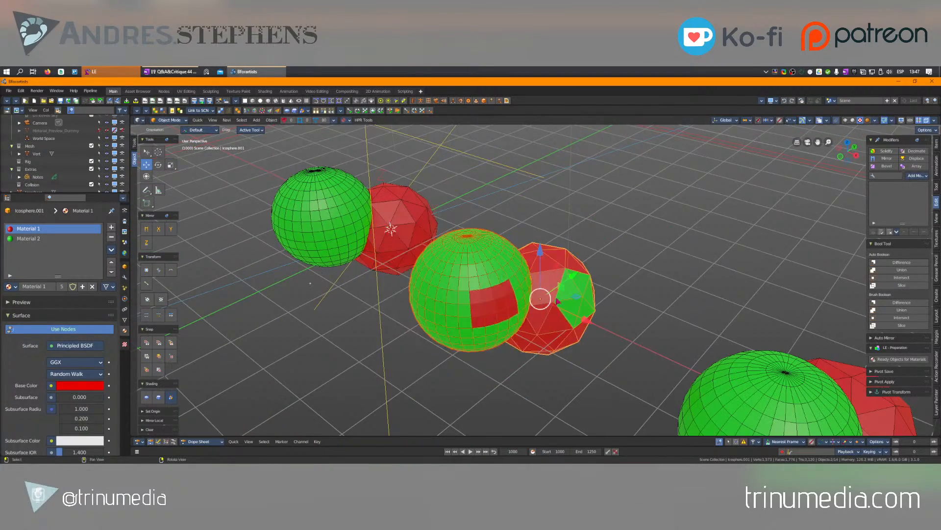
Step: Try moving the separated middle icosphere on its own, undo the move, and inspect the separated pair from different angles
middle_drag(505, 295, 434, 255)
right_drag(508, 278, 536, 296)
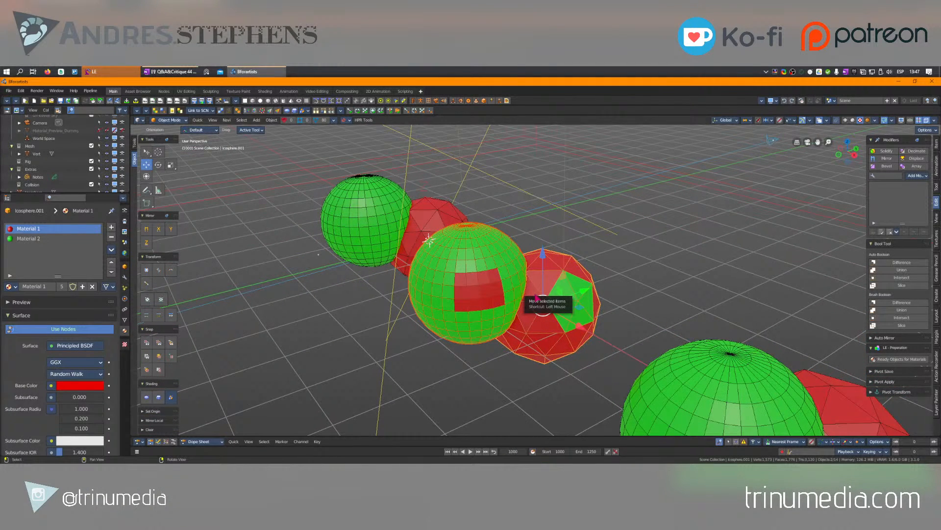
click(611, 294)
click(549, 298)
drag(537, 305, 524, 290)
key(ctrl+z)
shift+click(463, 269)
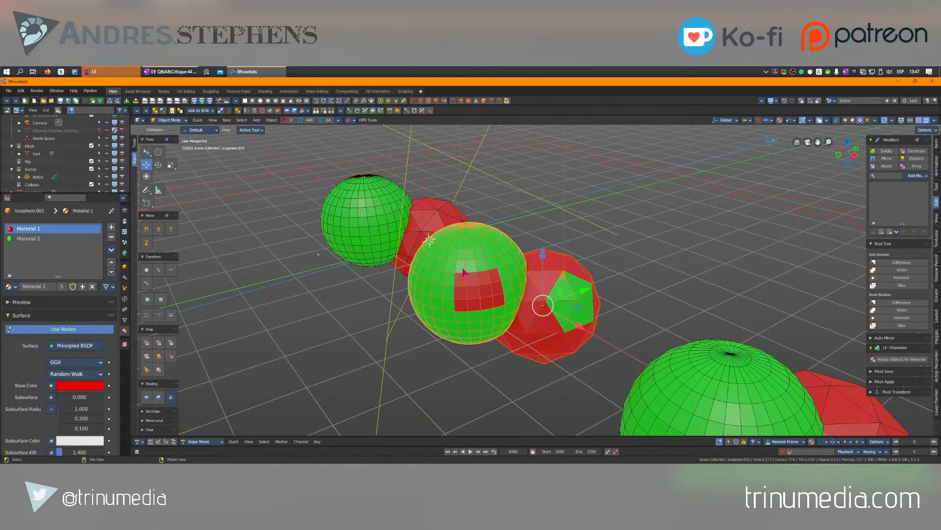
mouse_move(466, 269)
right_down()
mouse_move(434, 337)
mouse_move(456, 272)
right_up()
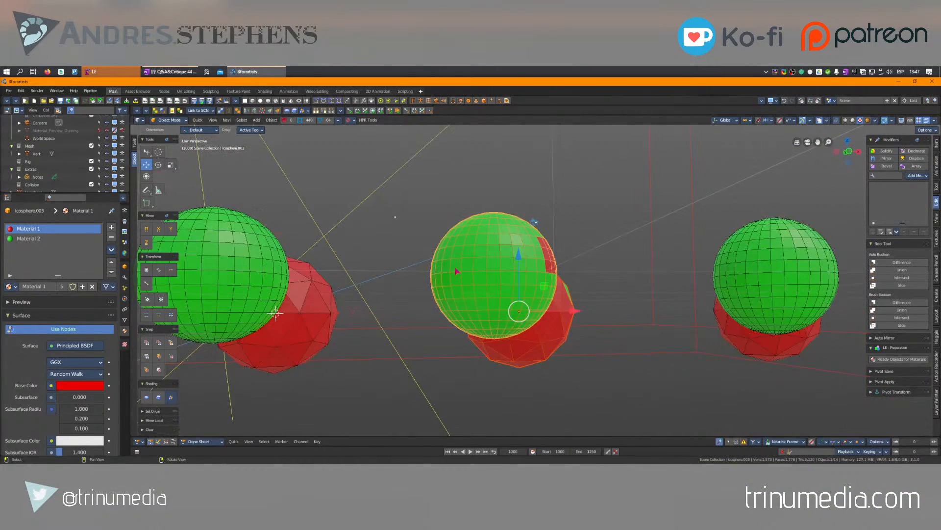
right_drag(547, 307, 517, 340)
scroll(519, 343, down, 2)
middle_drag(563, 318, 534, 257)
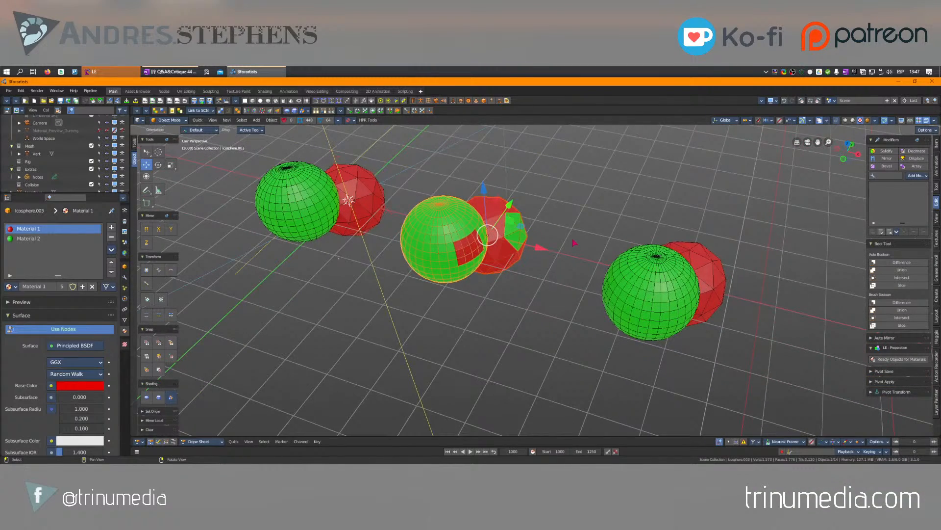
Step: Check the material slots of the front pair by selecting its green sphere and red icosphere in turn
click(665, 274)
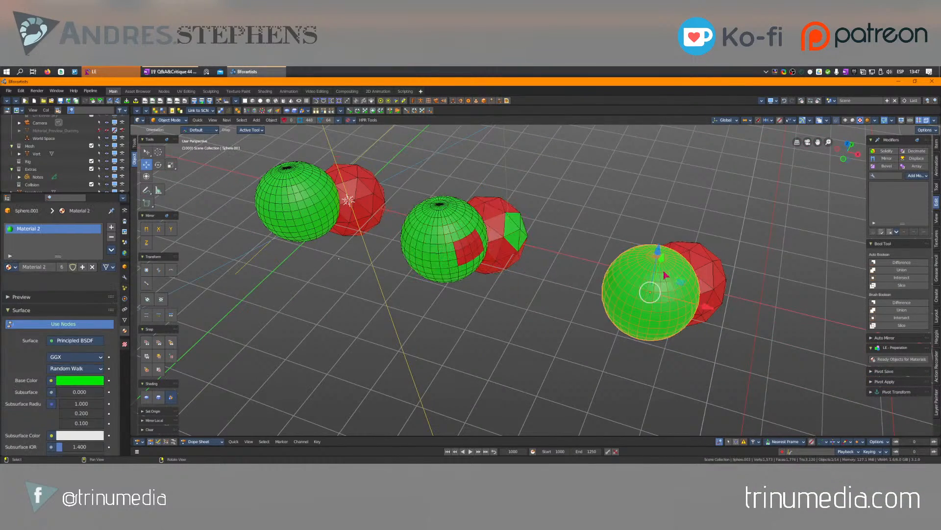
middle_drag(665, 274, 476, 259)
click(524, 286)
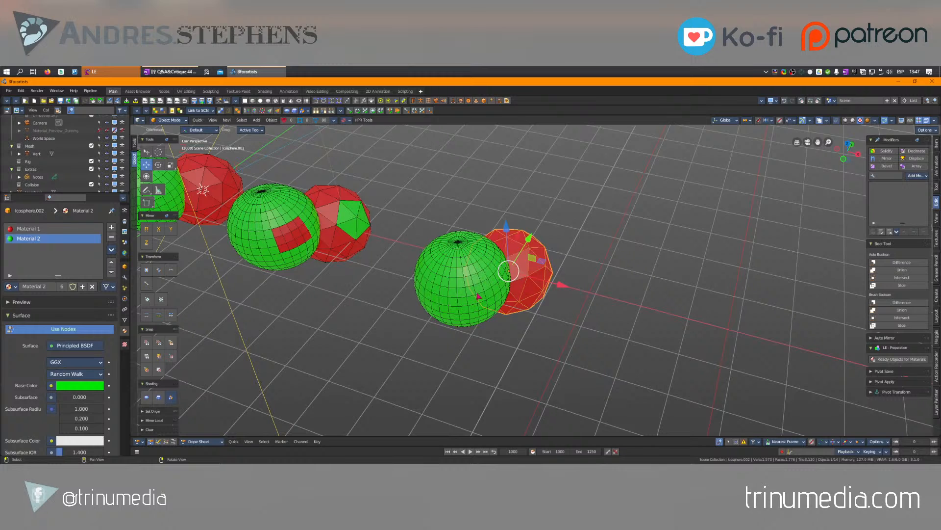
click(504, 272)
shift+click(536, 288)
click(559, 289)
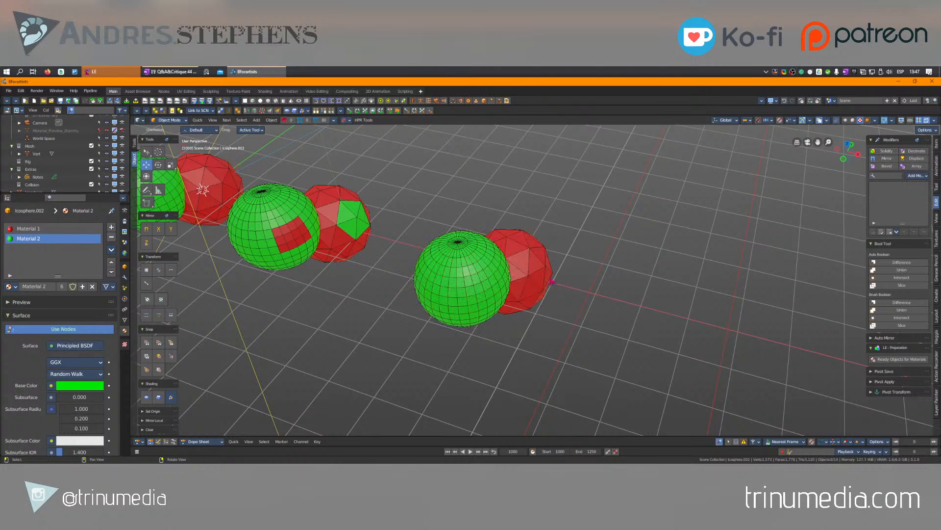
click(541, 265)
click(493, 286)
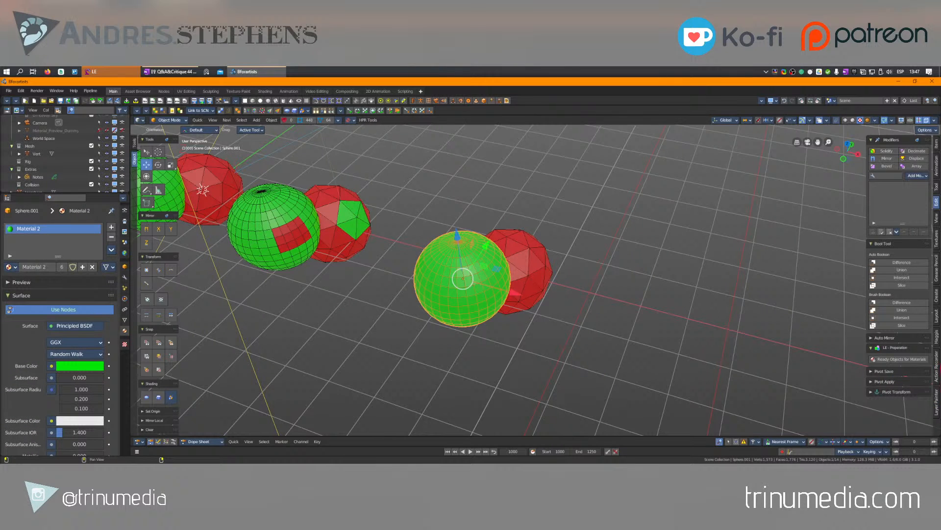
Step: Show the Action Recorder tools, then duplicate the front green sphere and place the copy behind the red icosphere
click(937, 365)
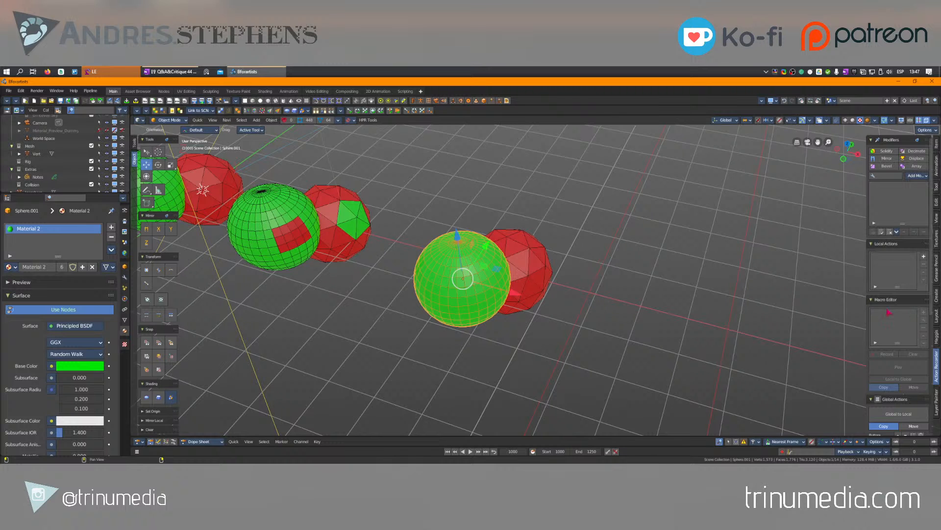
shift+click(463, 302)
click(460, 291)
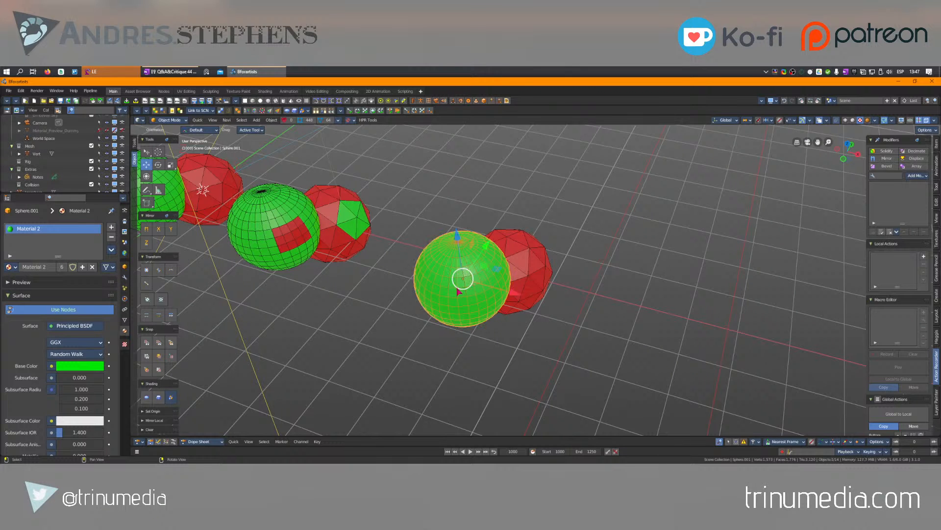
key(shift+d)
click(675, 275)
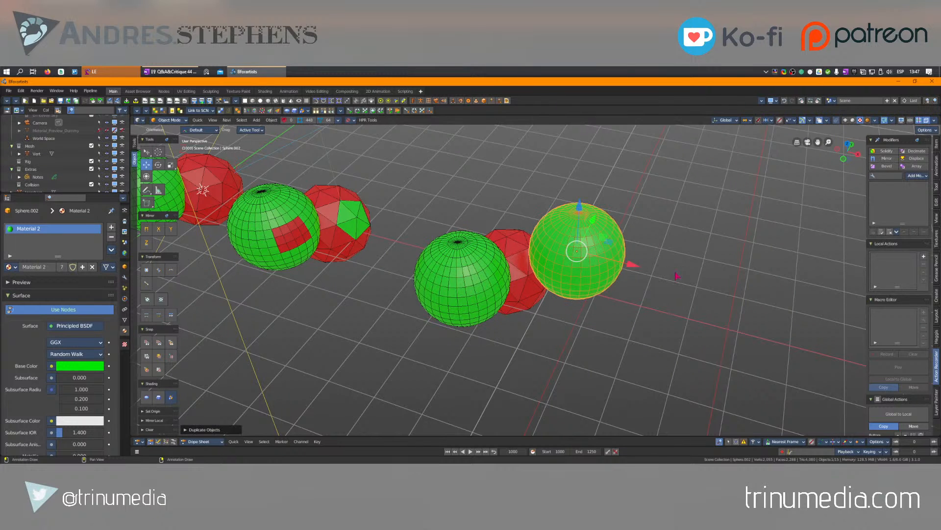
right_drag(677, 276, 719, 296)
key(w)
click(692, 291)
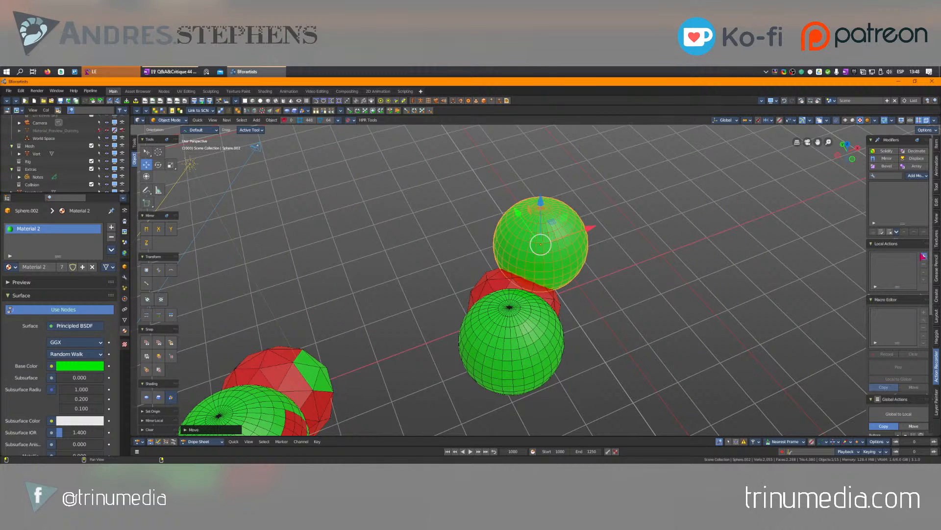
Step: Add a new local action in Action Recorder and start recording it
click(923, 256)
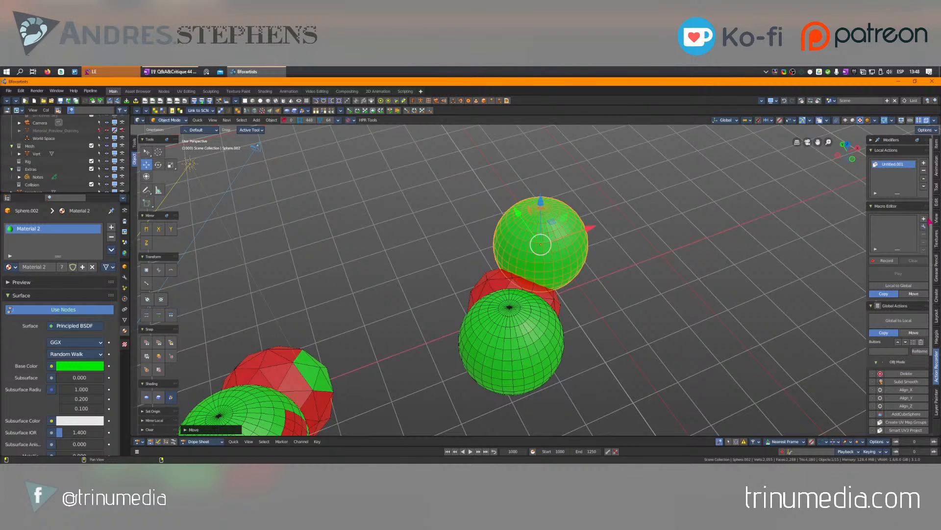
click(886, 261)
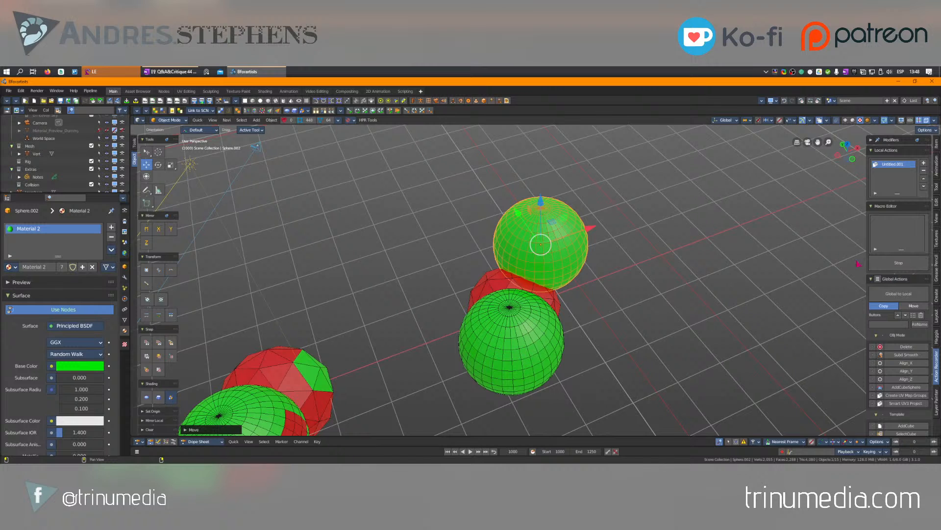
Step: Add a second material slot with the existing Material 1 to the duplicated green sphere
click(111, 229)
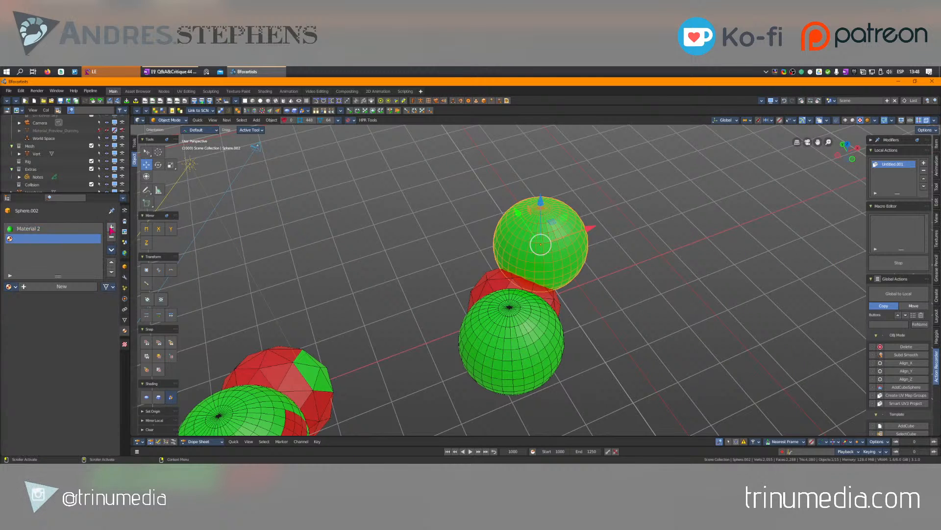
click(9, 286)
click(44, 320)
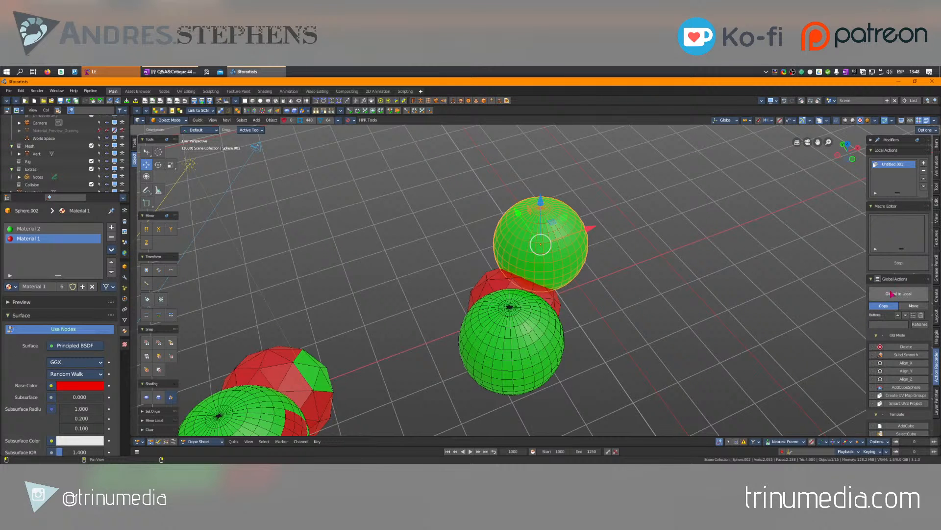
Step: Stop the macro recording and enlarge the Action Recorder sidebar so the Macro Editor entry can be read
click(903, 264)
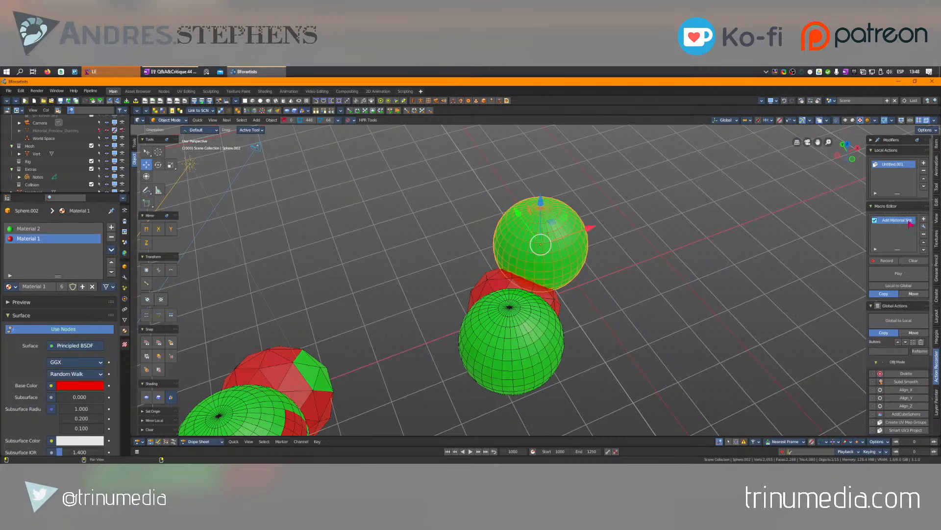
middle_drag(559, 241, 523, 241)
scroll(522, 240, up, 4)
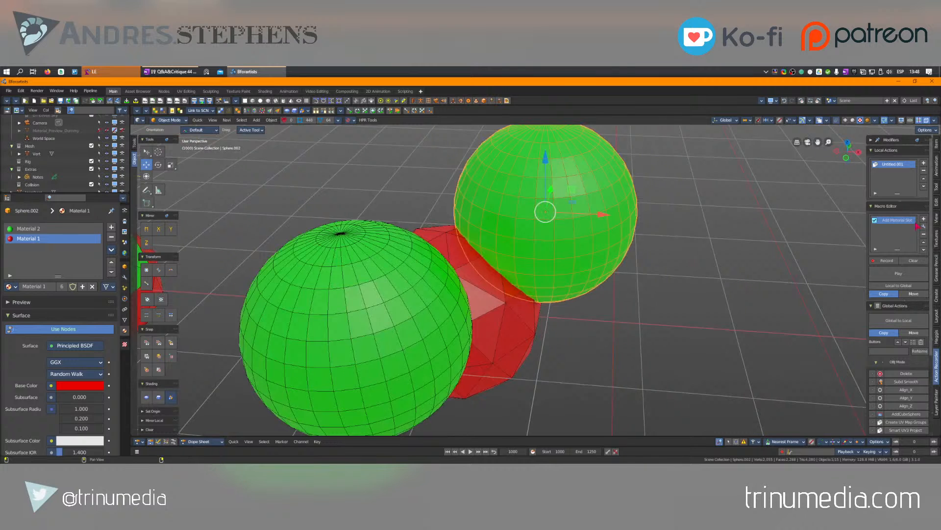
ctrl+middle_drag(894, 235, 892, 217)
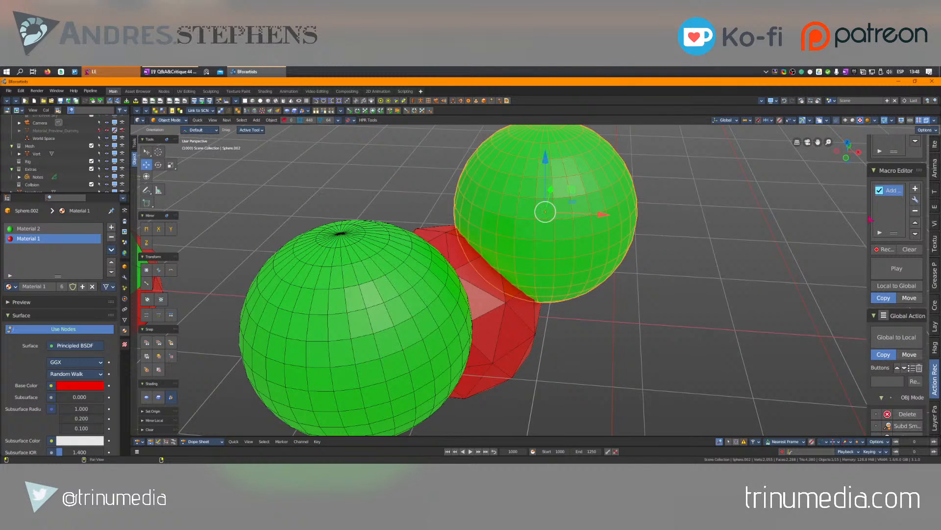
drag(867, 222, 767, 224)
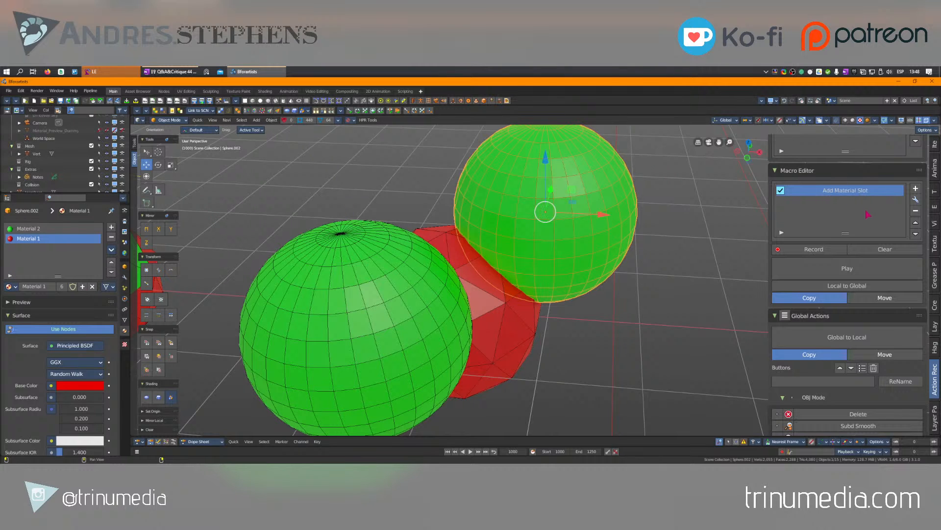
Step: Try to record changing the duplicated sphere's second slot to Material_2-transparentSHD and back to Material 1
click(836, 269)
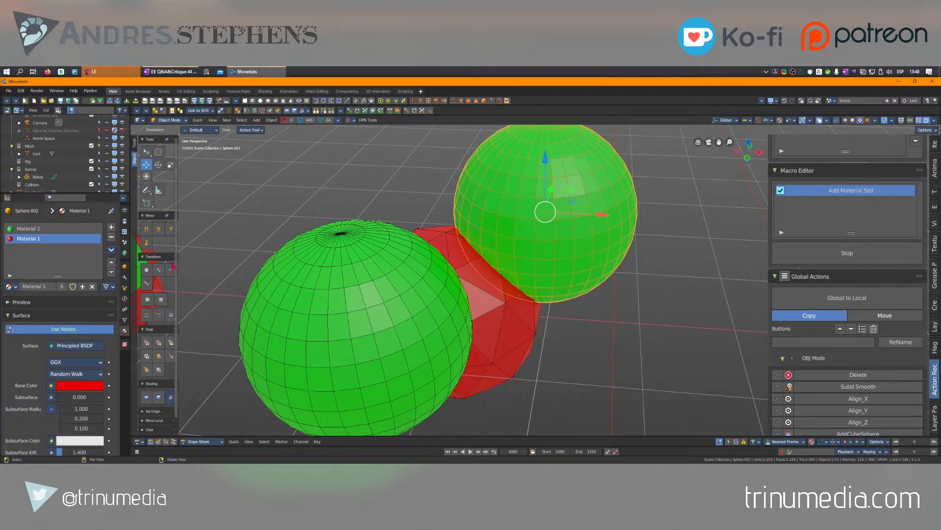
click(9, 287)
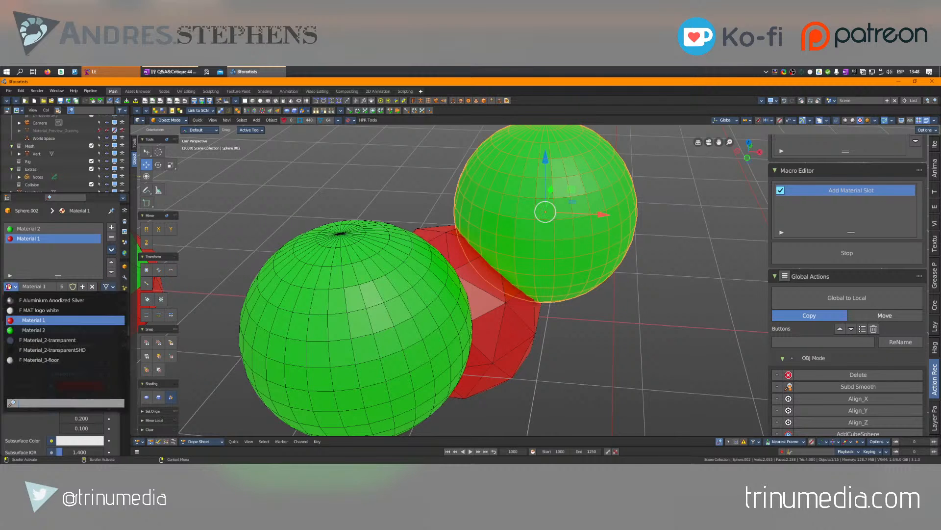
click(42, 321)
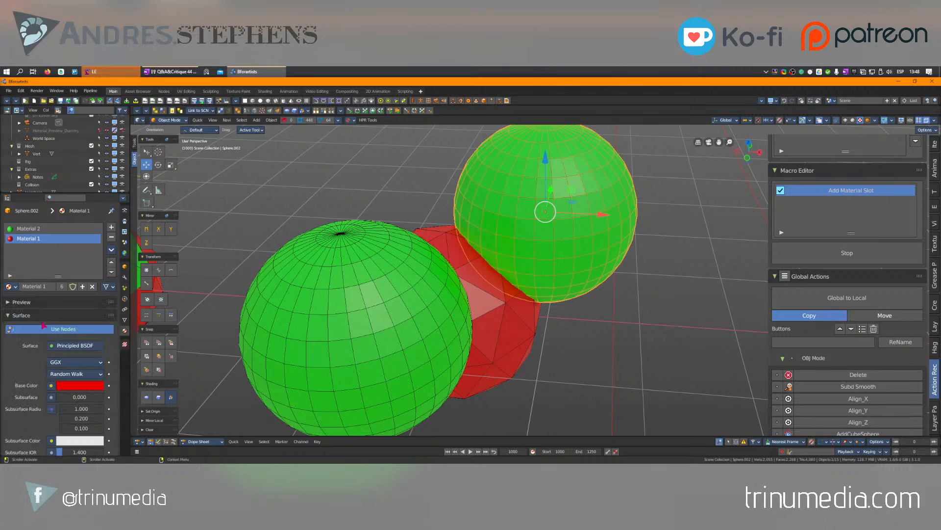
click(15, 286)
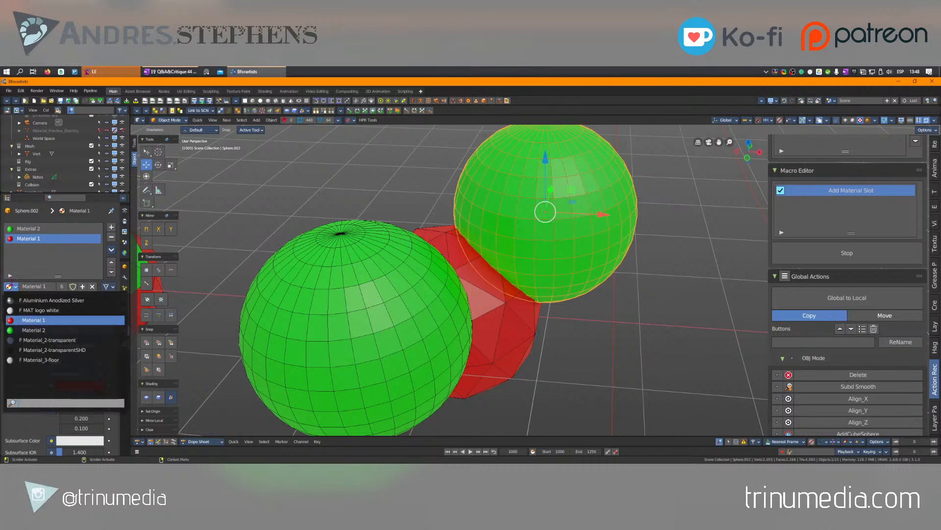
click(40, 349)
click(13, 287)
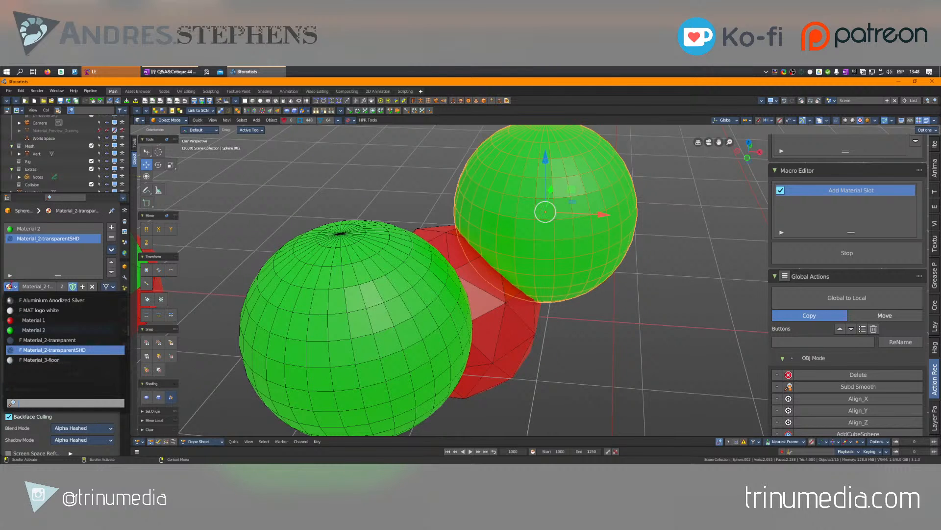
click(32, 320)
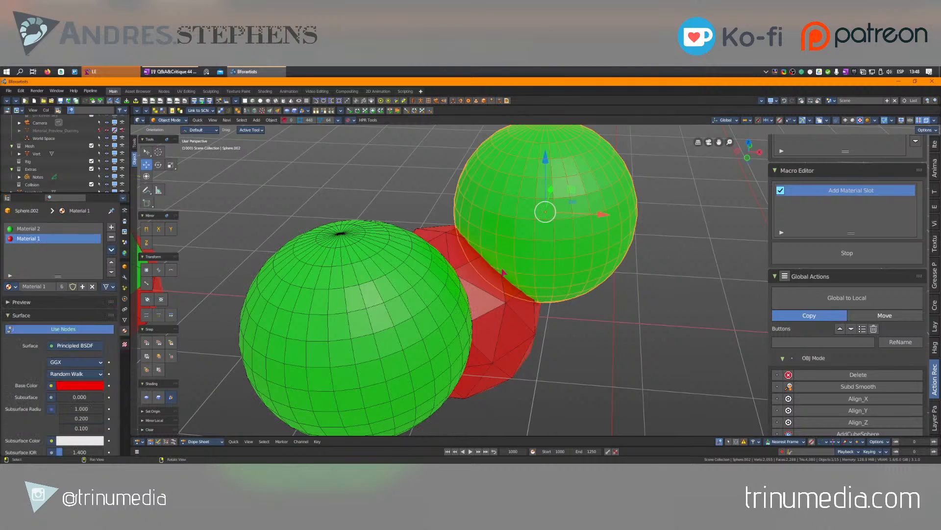
click(831, 256)
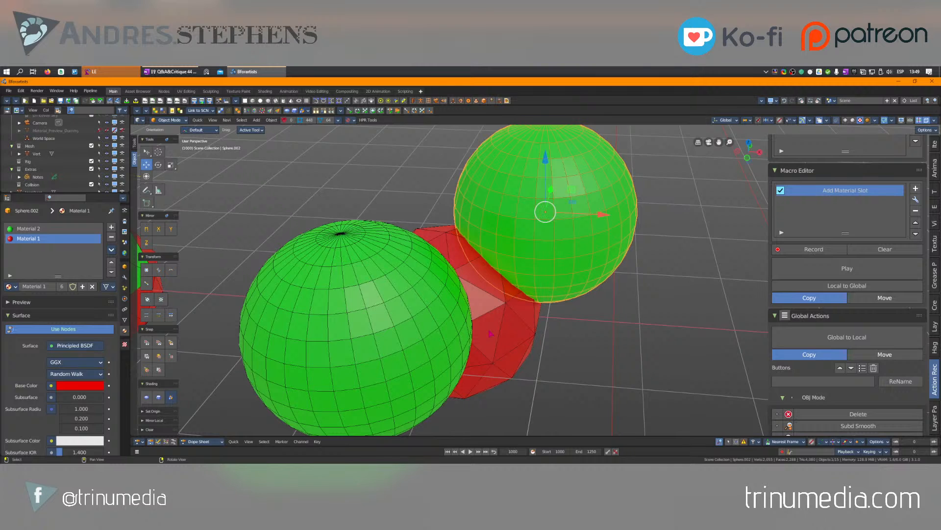
Step: Show the materials available for the sphere's second slot, keeping Material 1 assigned
click(11, 286)
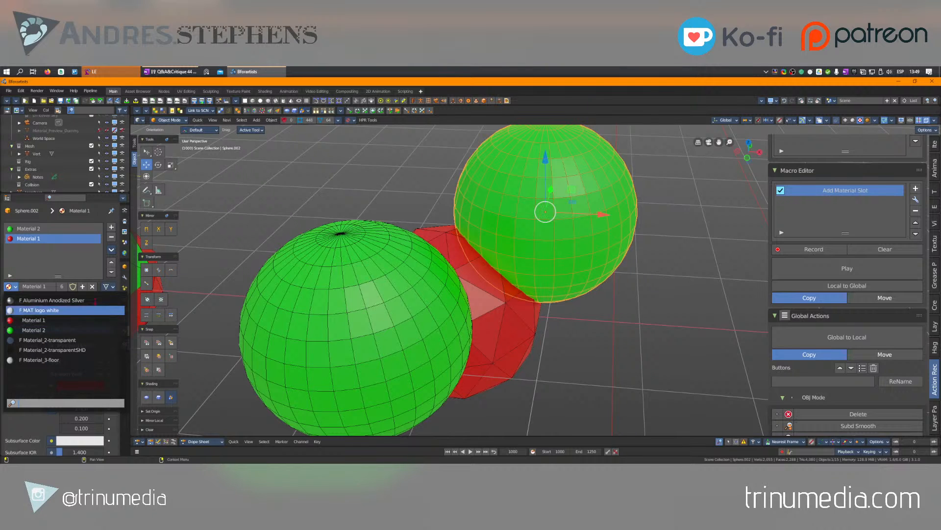
click(51, 320)
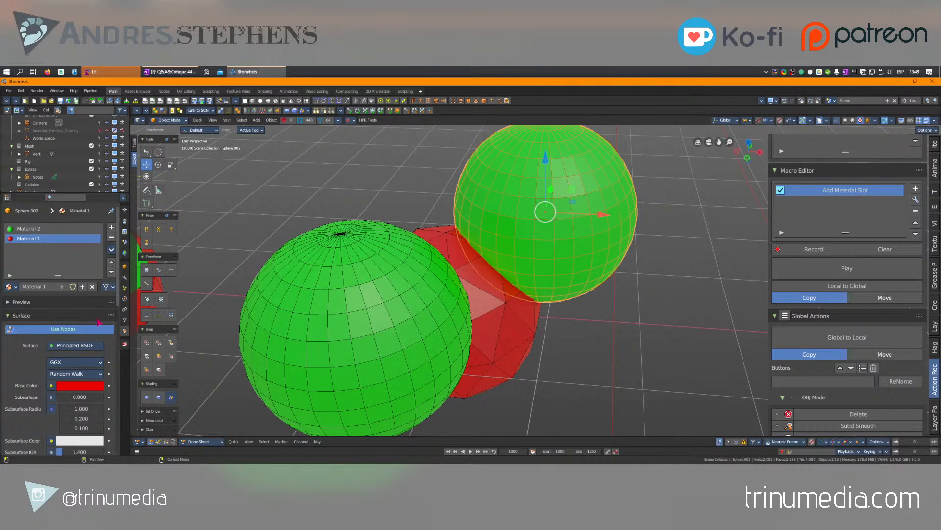
click(9, 286)
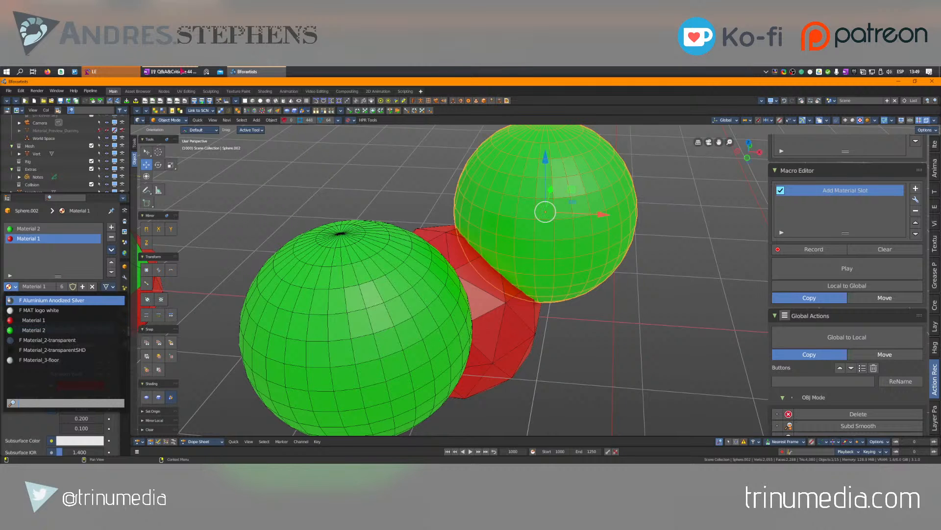
Step: Switch to the Q&A&Critique 44 notes to review the automation outline, then return to Bforartists and dismiss the material list
click(171, 72)
ctrl+scroll(607, 153, up, 5)
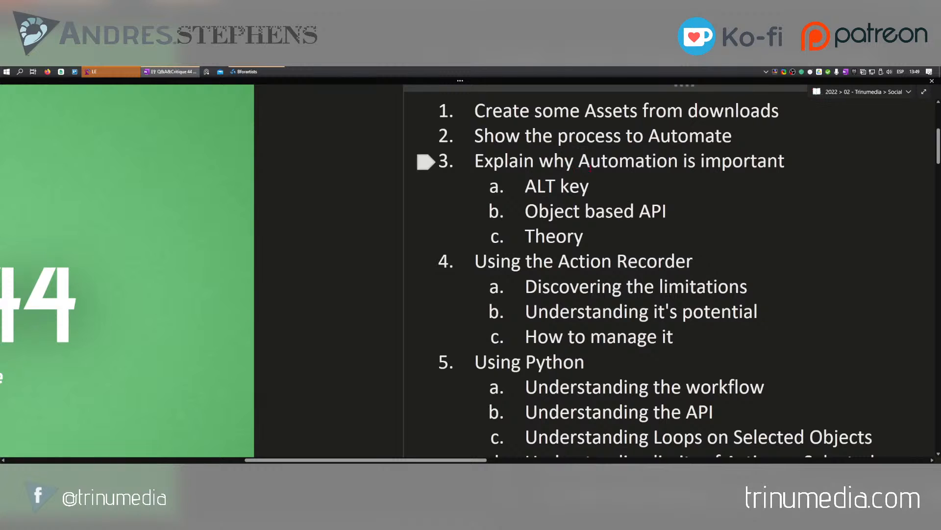
ctrl+scroll(591, 166, down, 5)
click(251, 71)
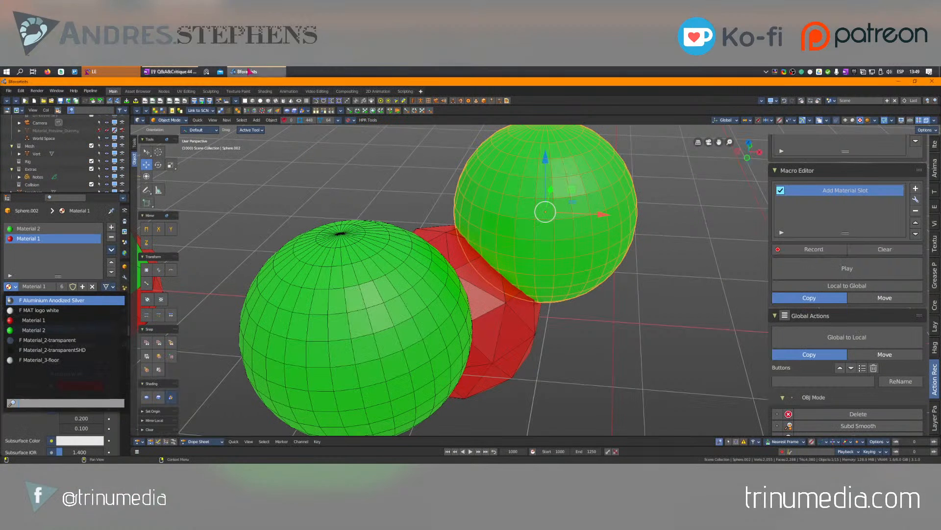
click(227, 192)
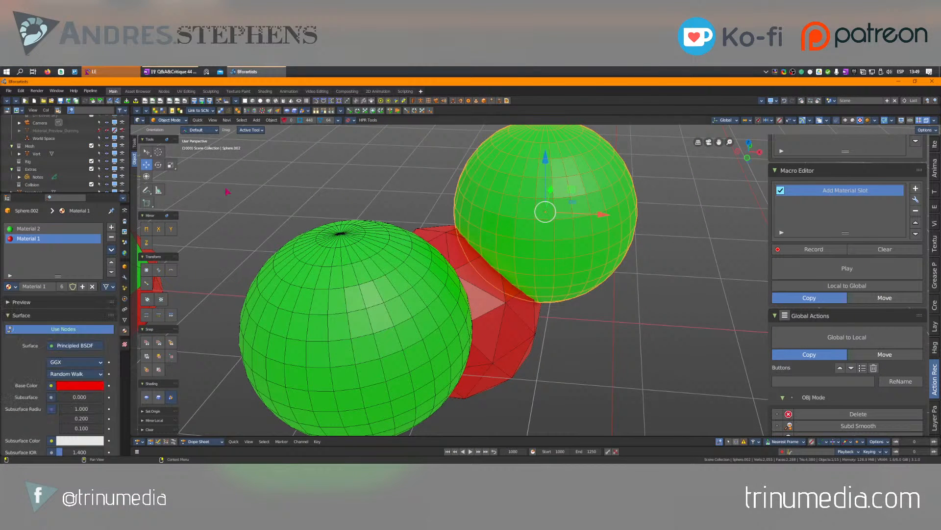
scroll(539, 273, down, 6)
click(525, 297)
shift+click(546, 251)
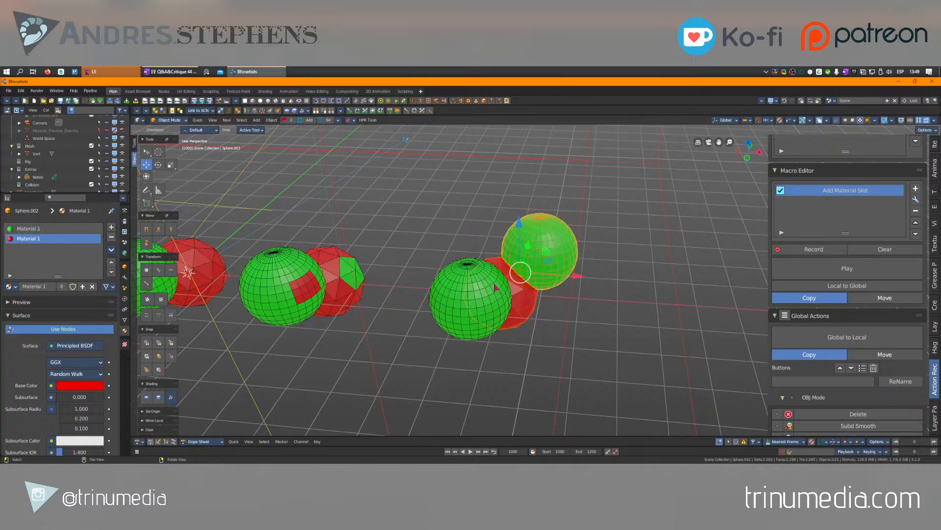
click(438, 304)
click(549, 270)
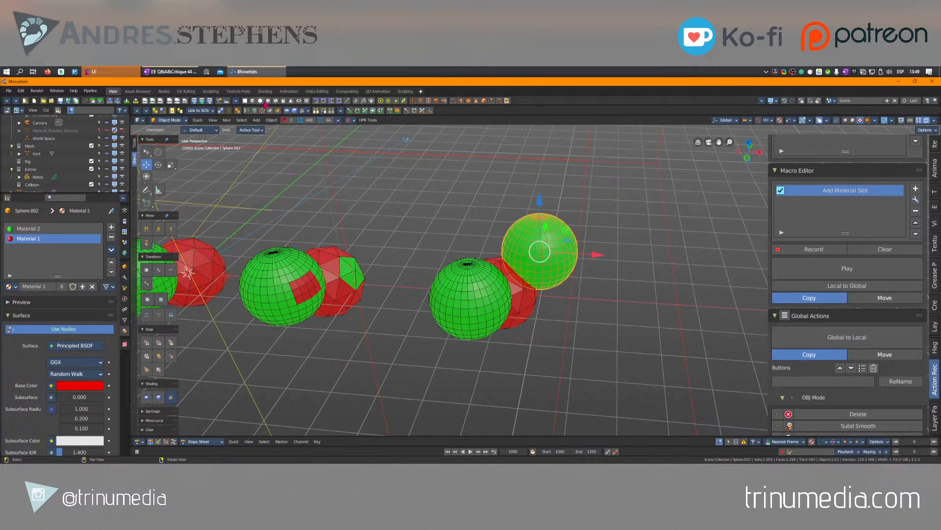
Step: Add a cube and move it away from the sphere pairs into empty space
click(263, 102)
middle_drag(264, 276, 485, 256)
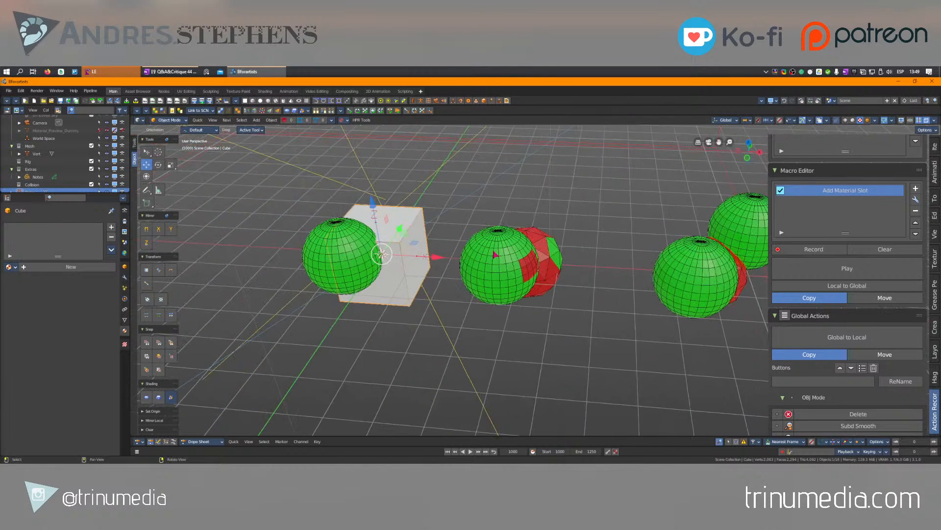
right_drag(484, 203, 462, 215)
drag(427, 224, 235, 356)
key(KP_Decimal)
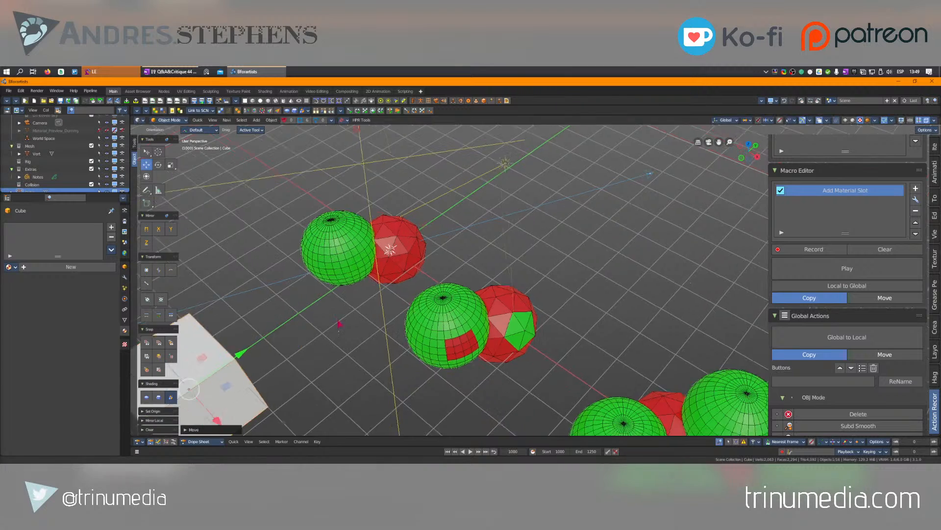
Step: Duplicate the cube and place the copy beside the original along the Y axis
right_drag(612, 209, 555, 227)
scroll(555, 227, down, 5)
scroll(554, 226, down, 1)
key(shift+d)
click(426, 231)
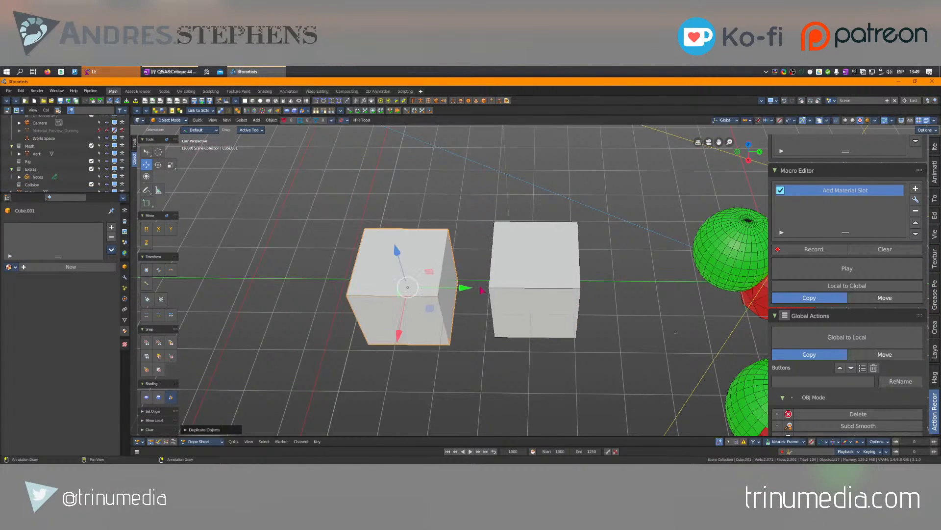
Step: Test adding a material slot with both cubes selected and the original active, then remove the slot from the original cube
right_drag(512, 294, 529, 264)
scroll(528, 263, up, 4)
shift+click(452, 211)
middle_drag(361, 215, 489, 213)
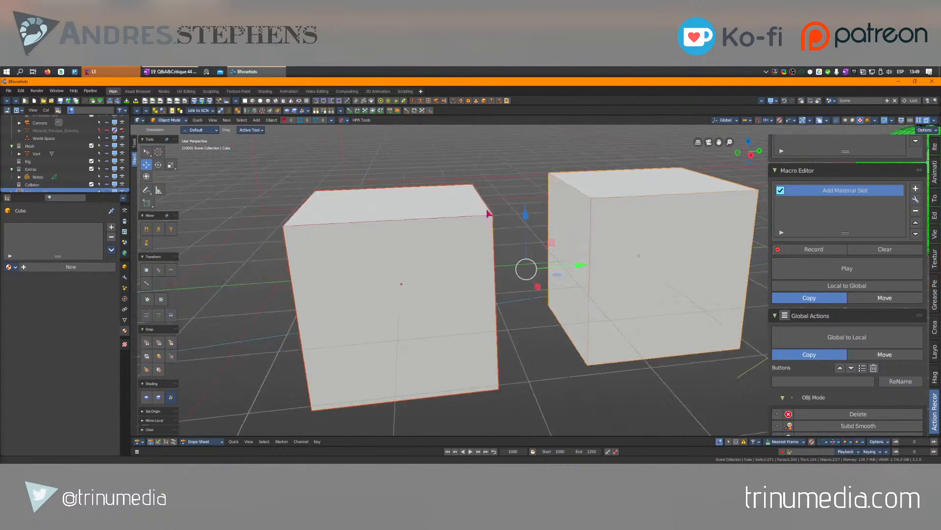
click(112, 227)
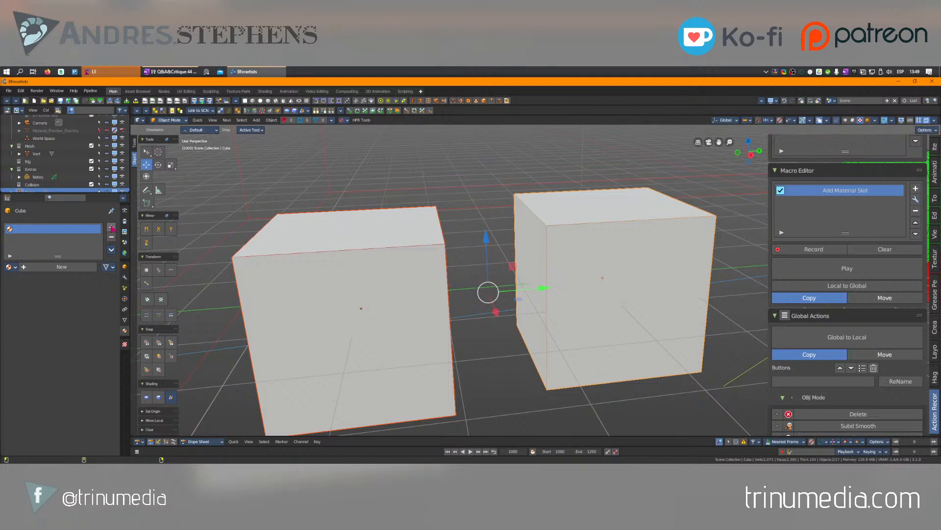
click(427, 249)
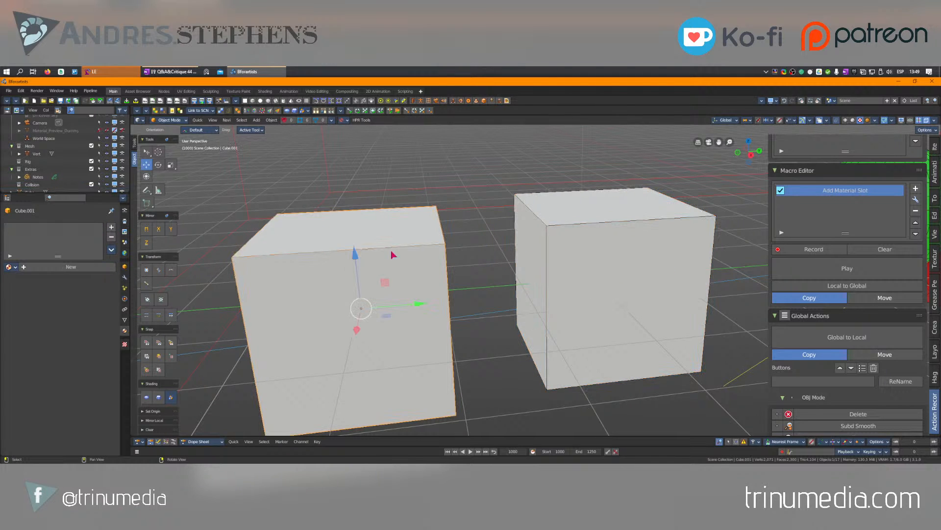
click(576, 230)
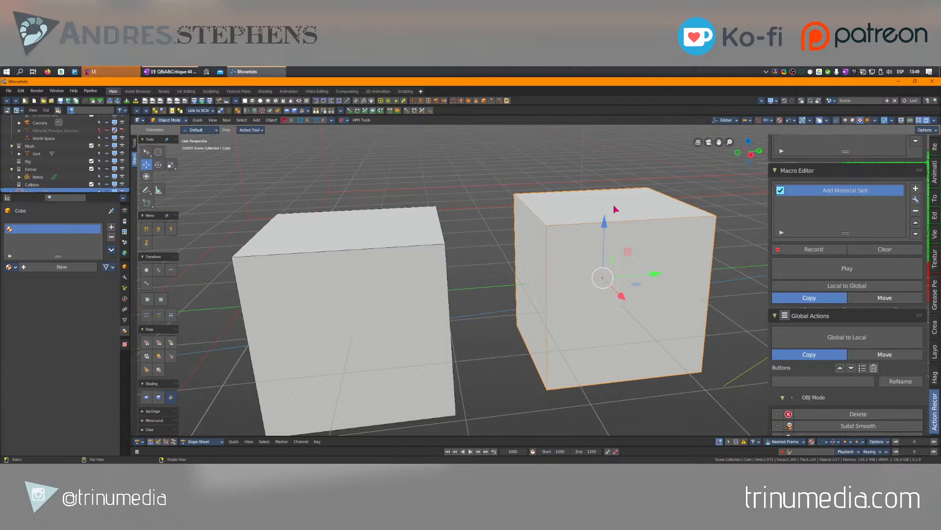
click(112, 237)
Step: Test adding a material slot with both cubes selected and the duplicate active, then remove the slot from the duplicate cube
shift+click(317, 269)
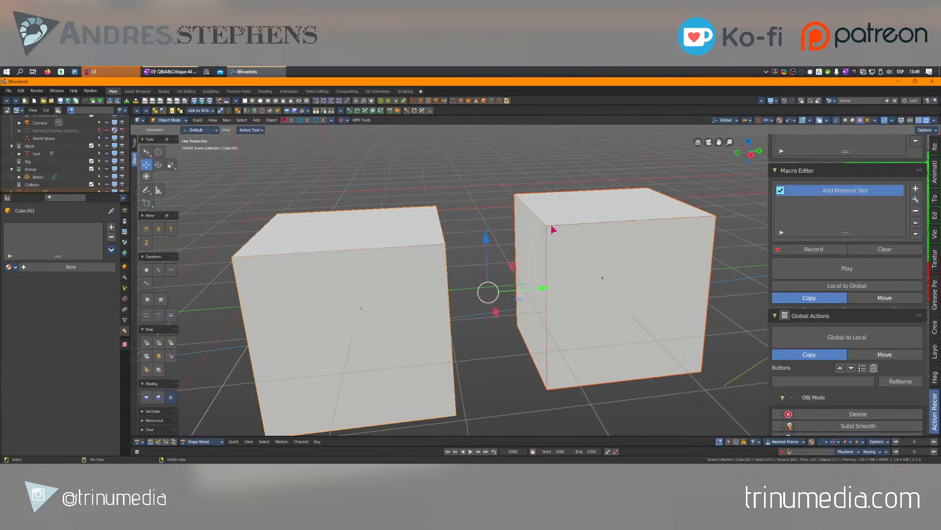
click(111, 228)
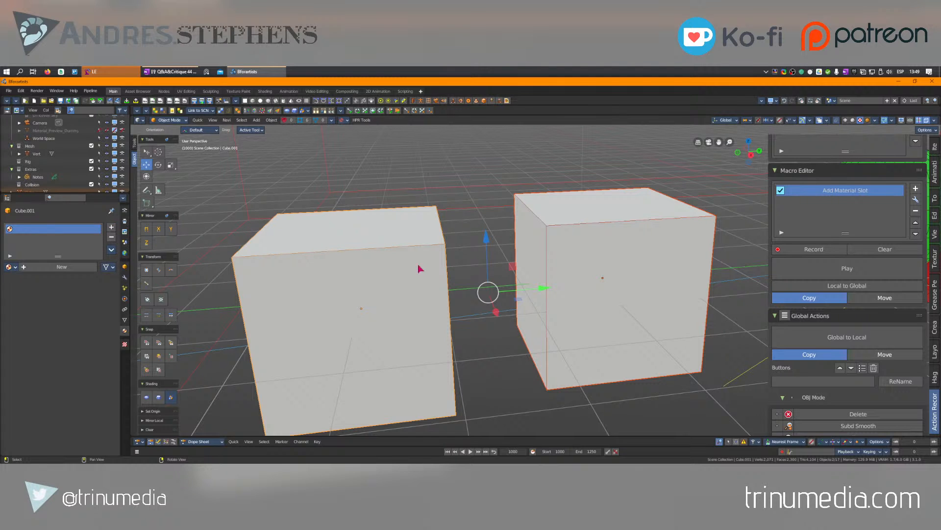
click(556, 232)
click(250, 280)
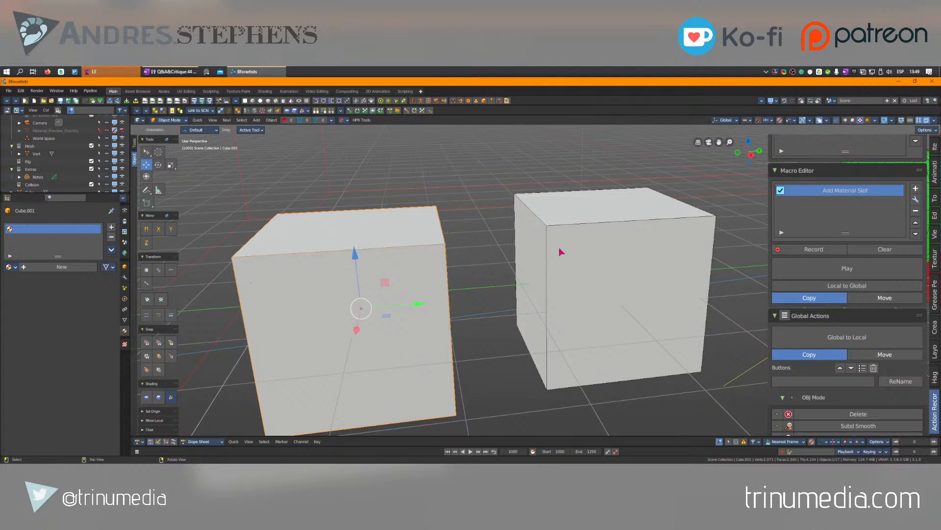
click(559, 247)
click(328, 284)
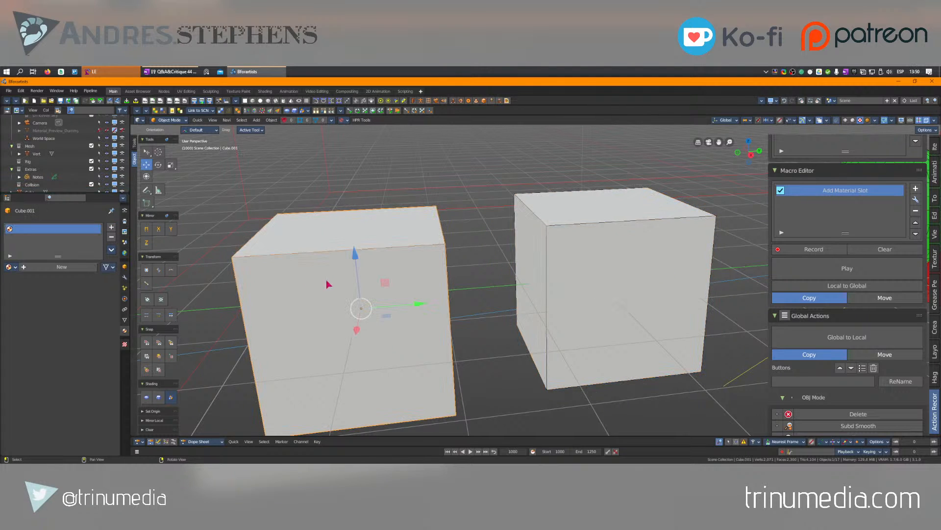
click(110, 238)
Step: Play the recorded Add Material Slot macro with both cubes selected and the original active, then check each cube's slots
click(615, 245)
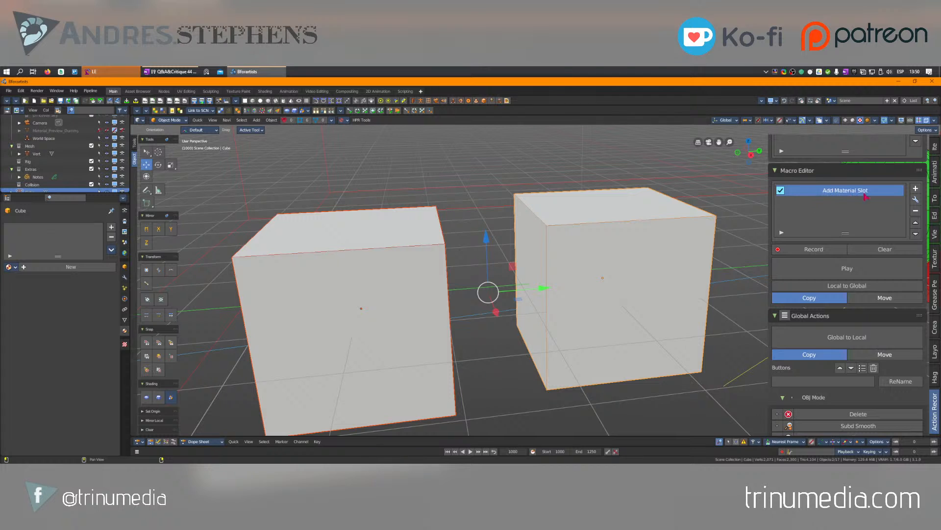
ctrl+middle_drag(61, 318, 81, 299)
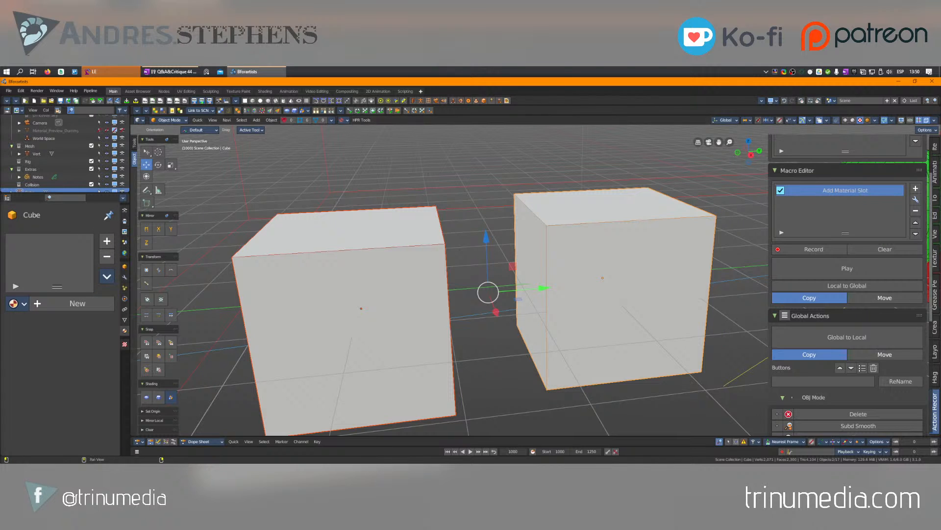
click(302, 306)
shift+click(603, 246)
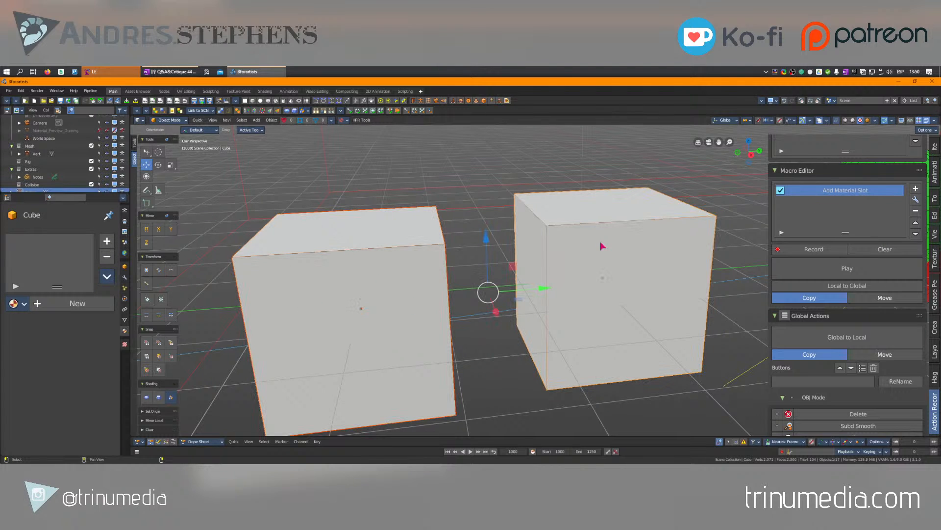
click(830, 272)
click(412, 266)
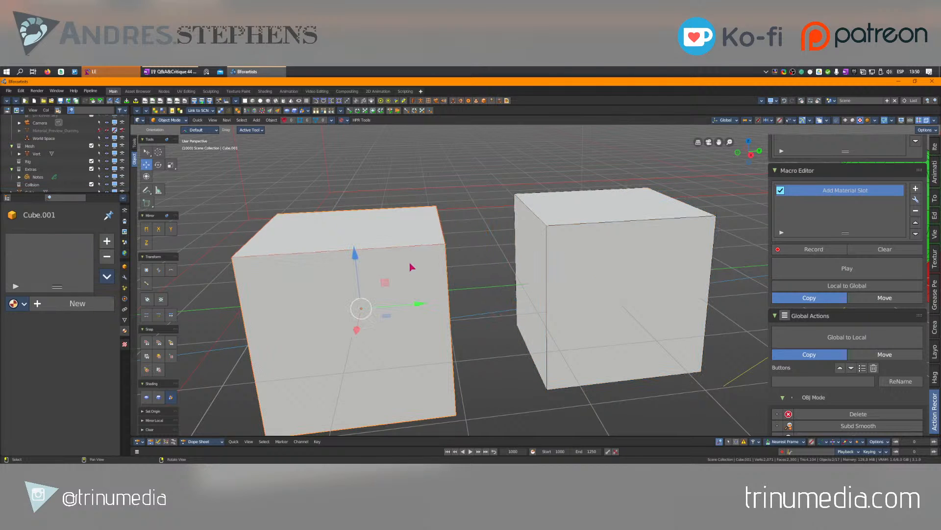
click(623, 231)
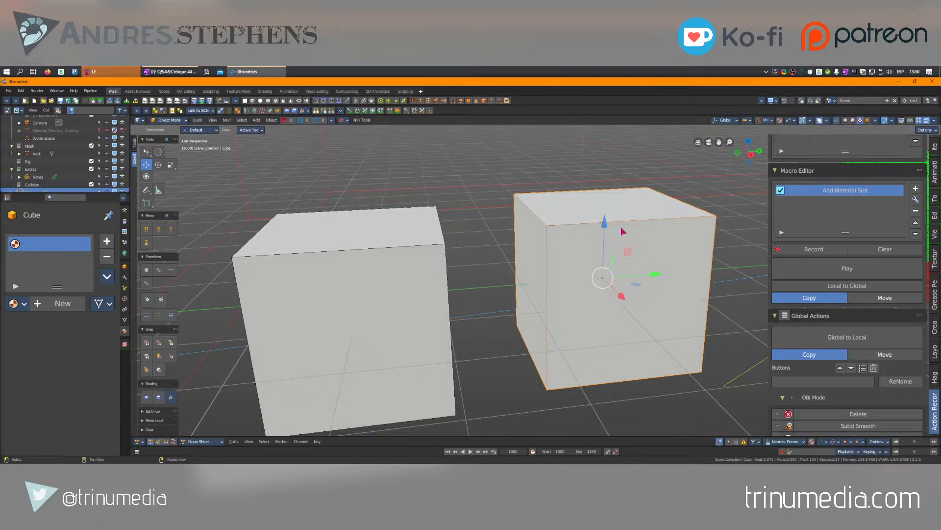
Step: Select both cubes, then switch to the OneNote outline and extend the "ALT key" item with "(run a python operator on all selected)"
shift+click(386, 249)
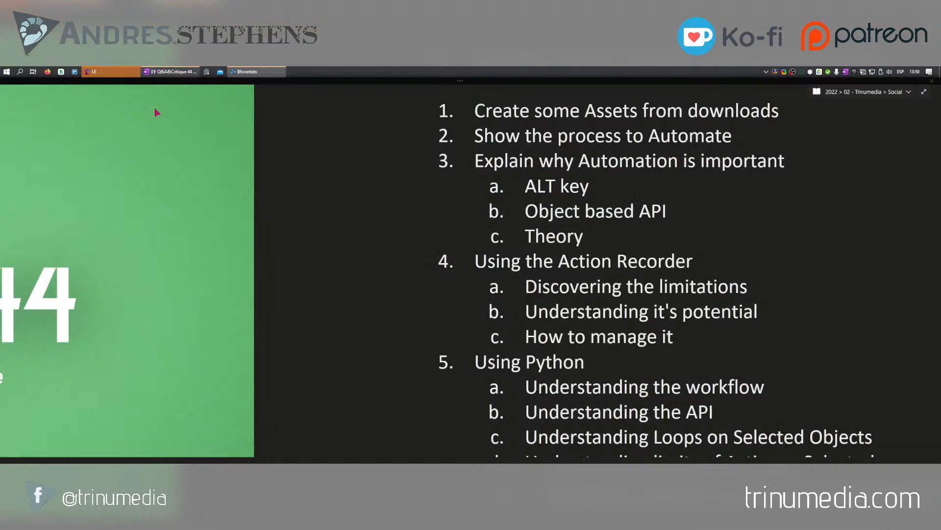
click(170, 72)
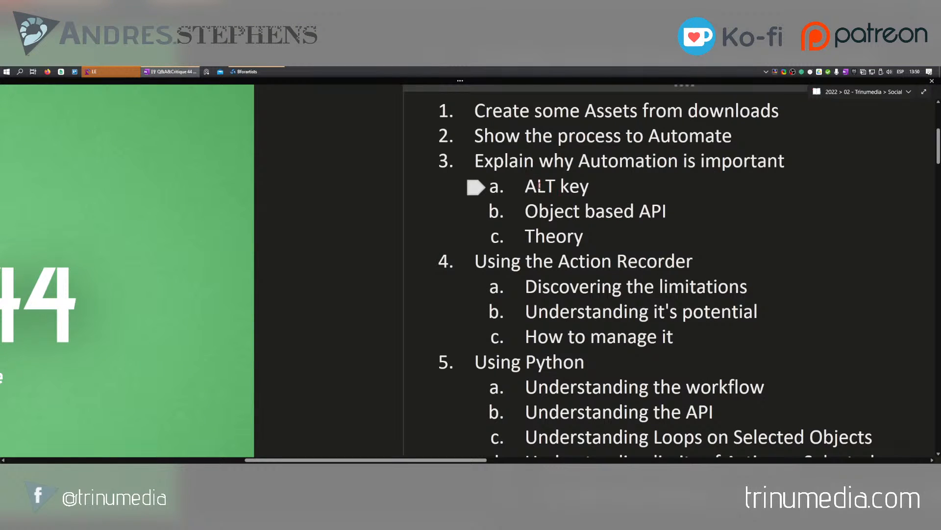
drag(539, 186, 593, 187)
scroll(647, 357, up, 3)
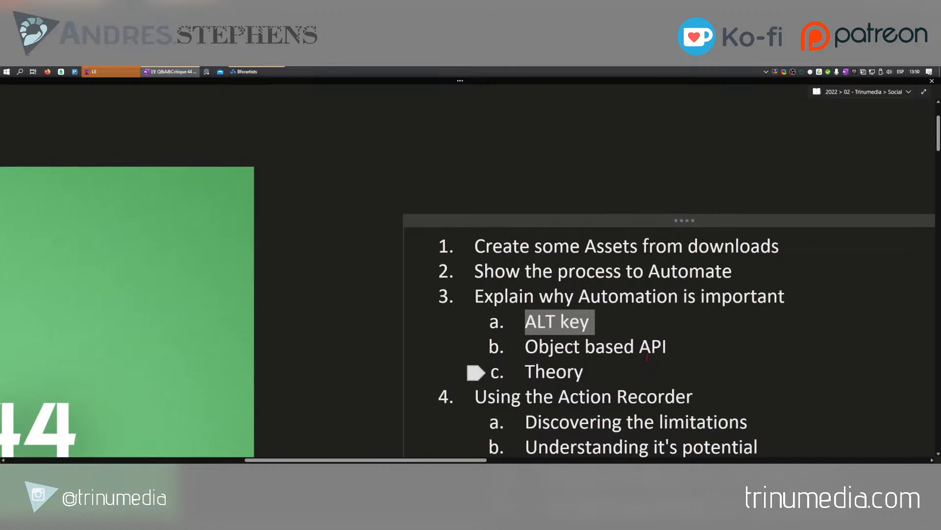
ctrl+scroll(647, 357, up, 1)
click(580, 312)
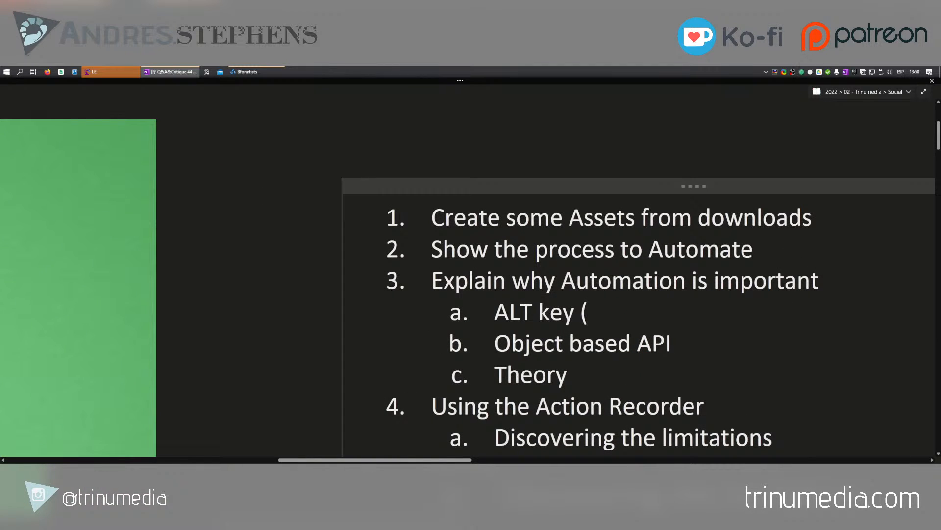
key(Return)
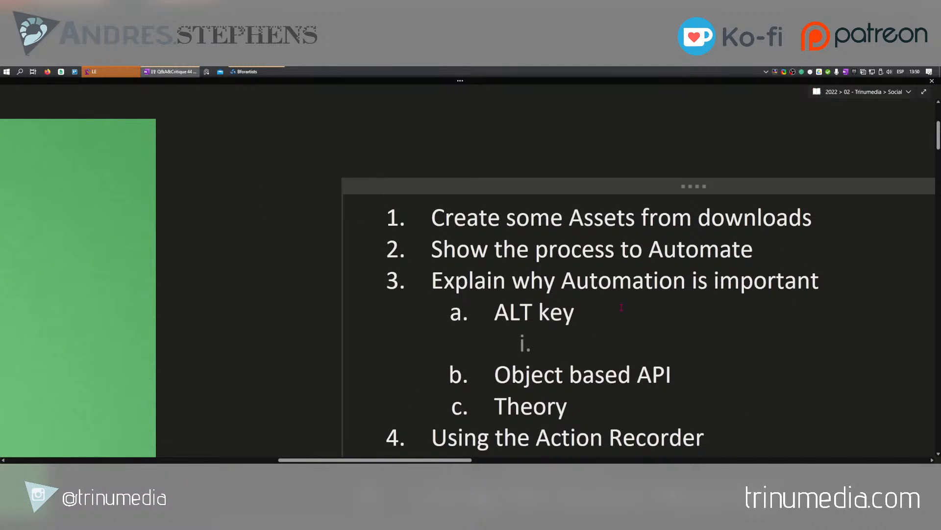
text((run)
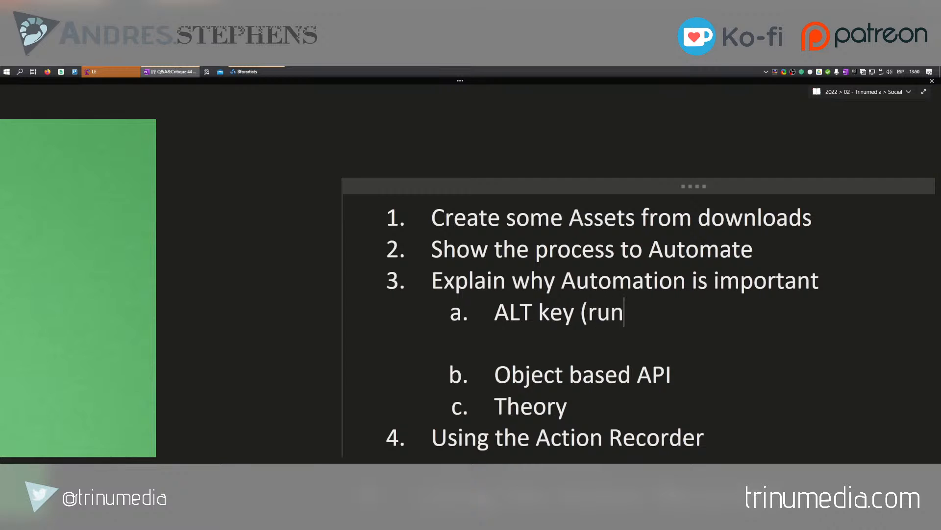
text( a python oper)
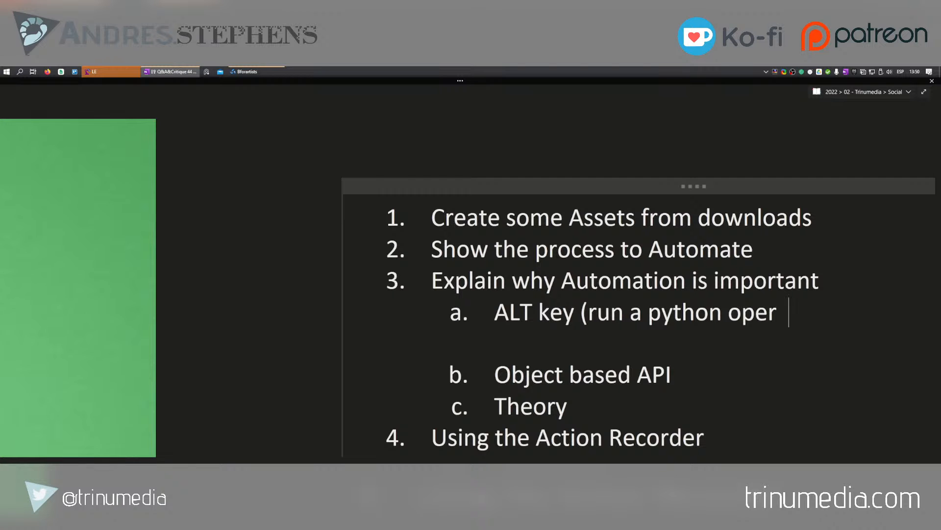
text(ator on all selecte)
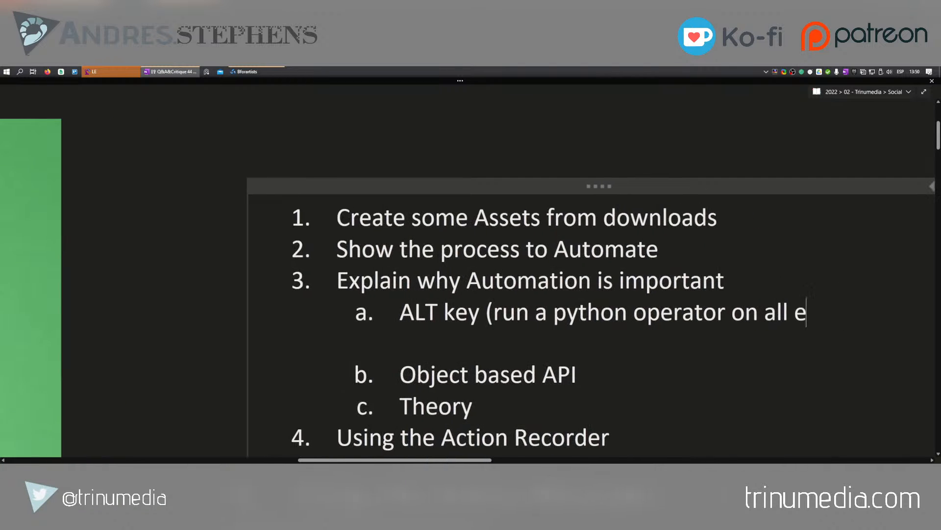
text(d) )
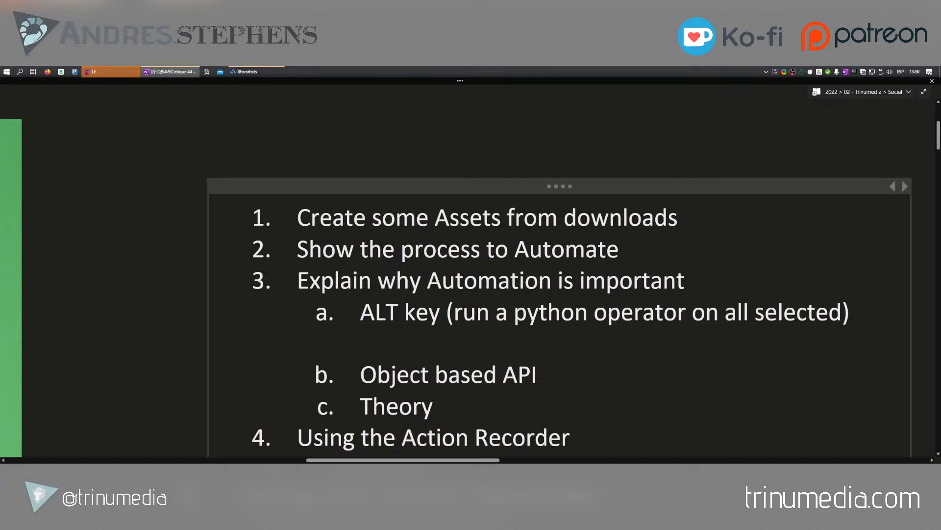
Step: Add the sub-line "Sometimes works, most of the time it doesnt" beneath the ALT key item
text(Som)
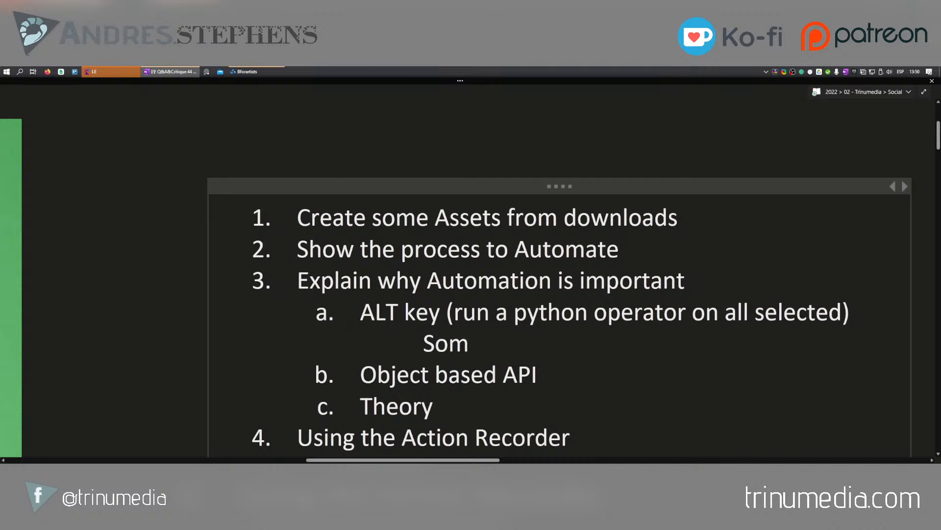
text(etimes works, mos)
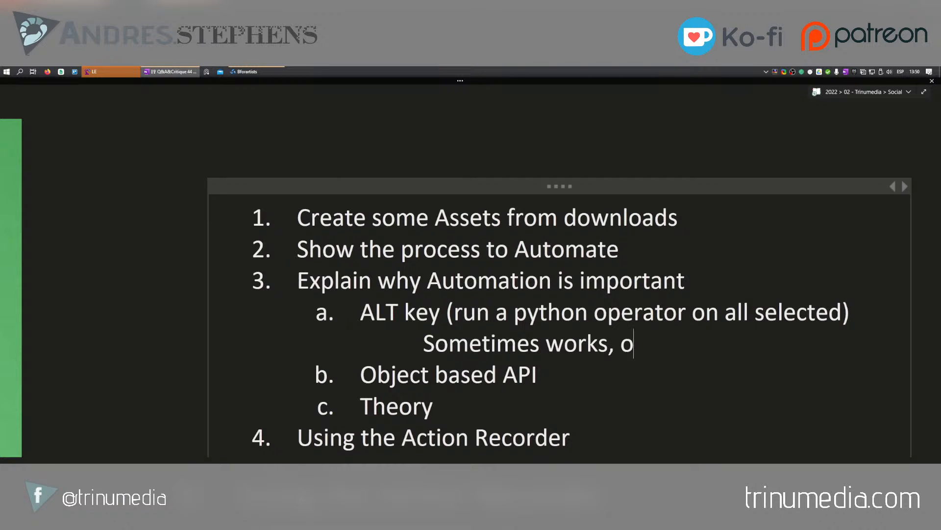
text(t of the time)
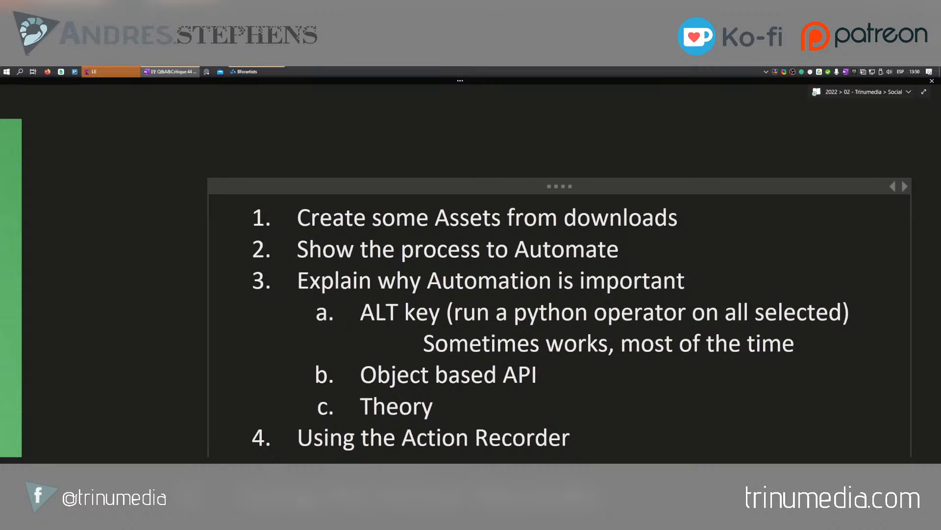
text( it doesnt)
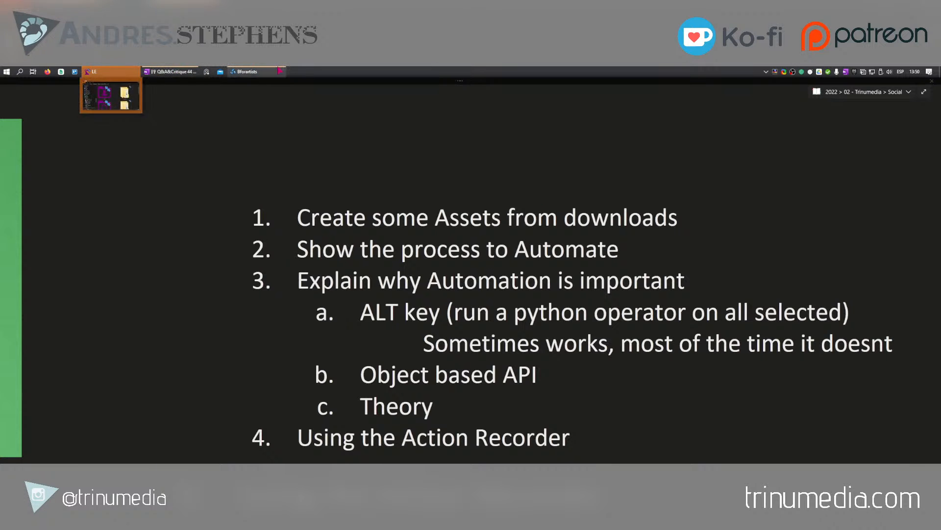
Step: Switch to Bforartists and try to change the Y dimension with both cubes selected
click(255, 71)
scroll(851, 156, up, 3)
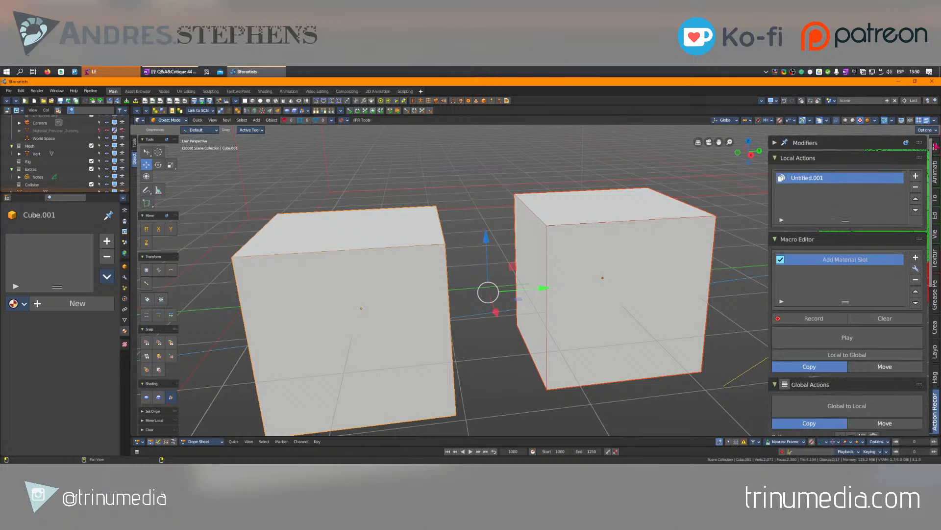
scroll(828, 200, up, 4)
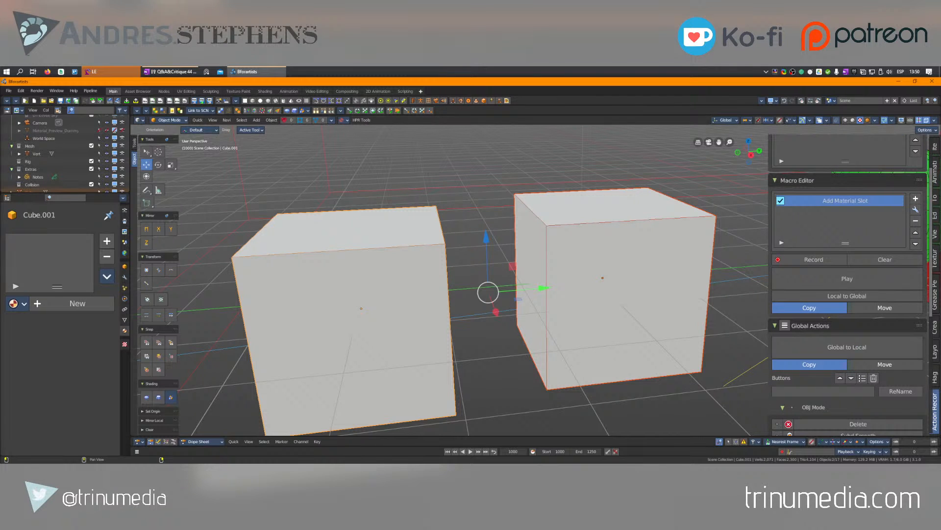
scroll(829, 228, up, 5)
mouse_move(854, 331)
mouse_down()
mouse_move(926, 330)
mouse_move(853, 331)
mouse_up()
key(Escape)
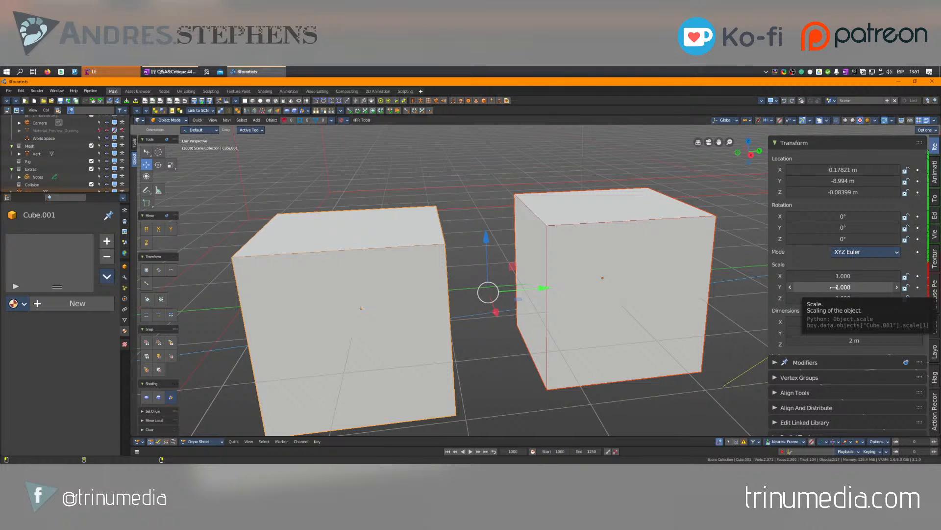
Step: Test changing both selected cubes together with a Y scale of 0.720 and a Z rotation of 10.8°, undoing each change
mouse_move(833, 287)
mouse_down()
mouse_move(863, 287)
mouse_move(814, 287)
mouse_move(872, 287)
mouse_move(804, 287)
mouse_move(832, 286)
mouse_up()
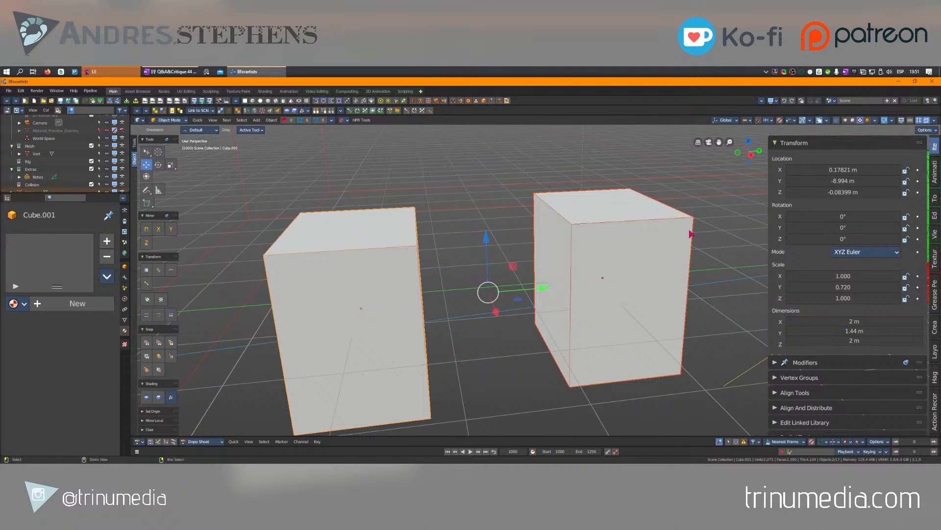
key(ctrl+z)
mouse_move(842, 239)
mouse_down()
mouse_move(858, 238)
mouse_move(824, 238)
mouse_move(864, 239)
mouse_move(852, 238)
mouse_up()
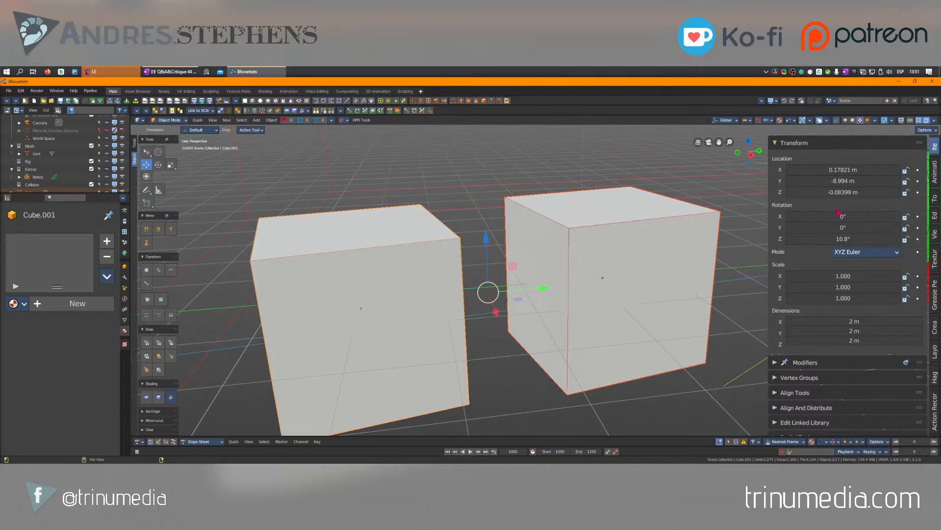
key(ctrl+z)
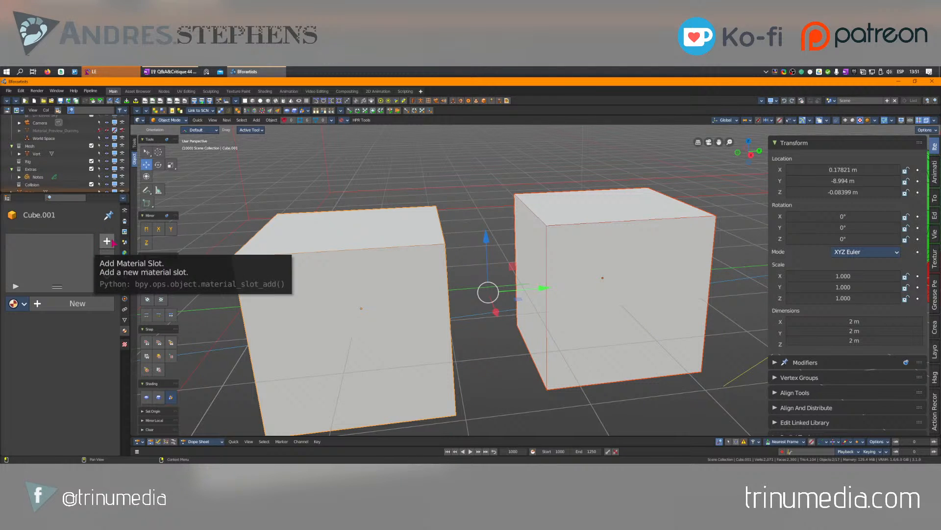
Step: Switch to the OneNote outline and add the sub-item "Python Commands" under "Object based API"
click(169, 72)
drag(399, 312, 818, 314)
click(608, 338)
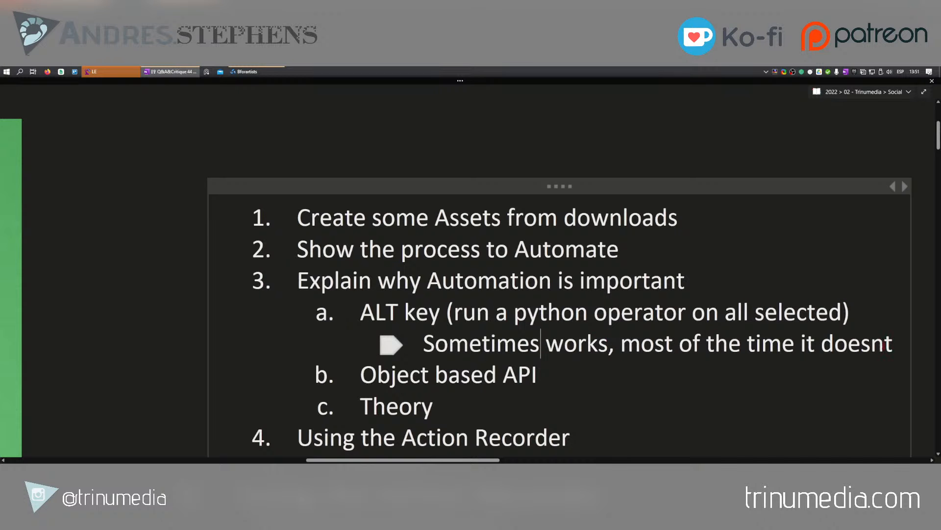
scroll(310, 376, down, 5)
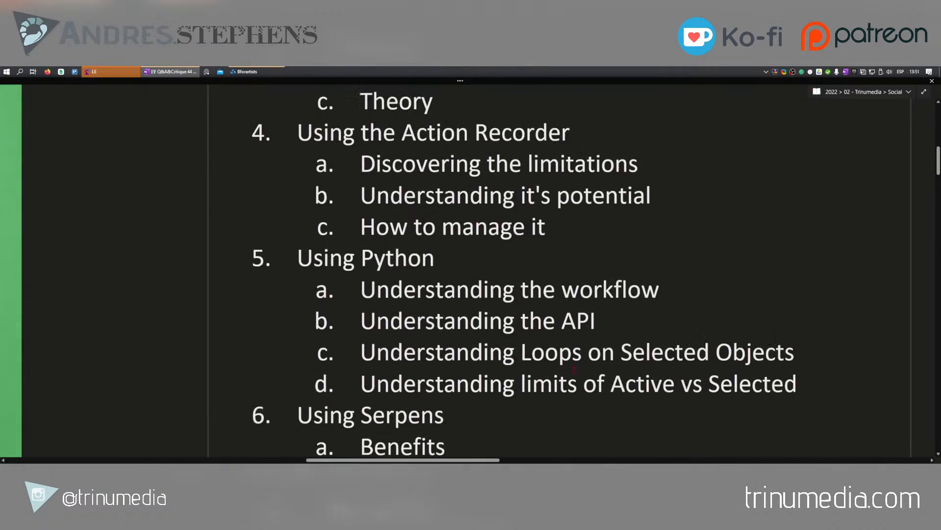
scroll(310, 376, up, 5)
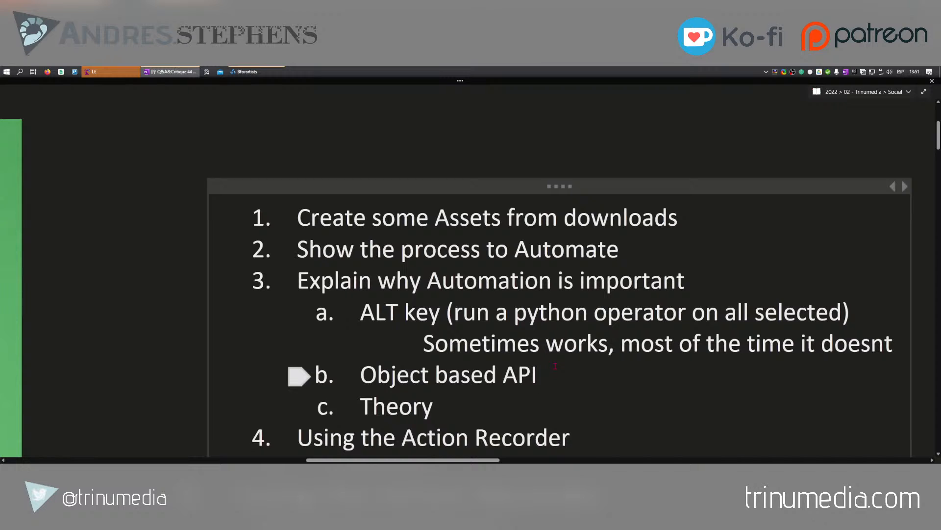
key(Return)
key(Tab)
text(Python Command)
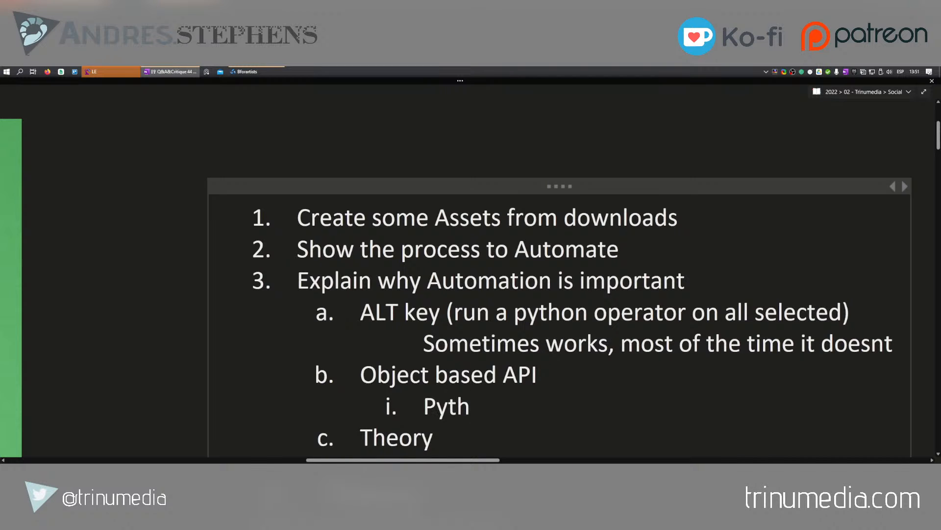
text(s)
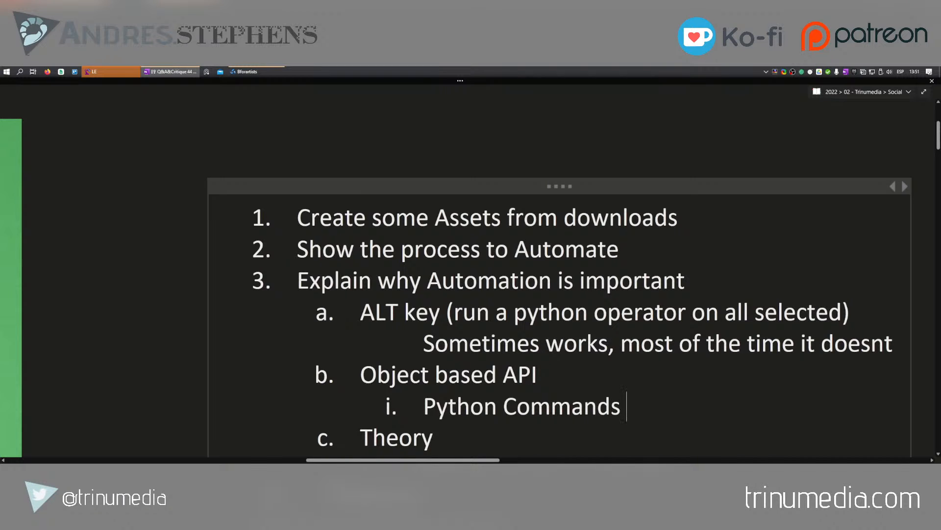